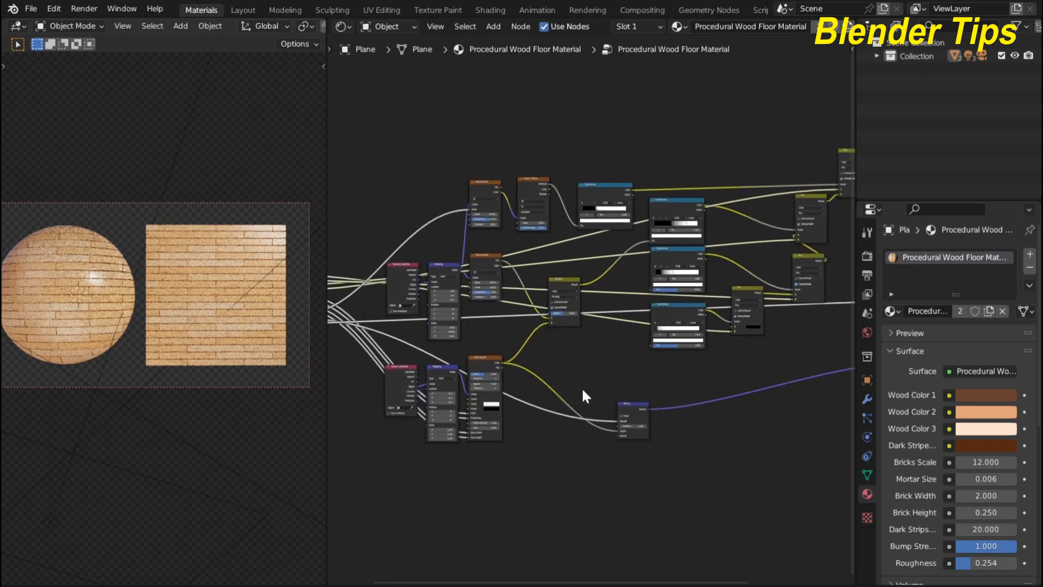
Look over the nodes inside the Procedural Wood Floor Material group and exit to its group node to view the exposed inputs.
scroll(608, 333, "up", 3)
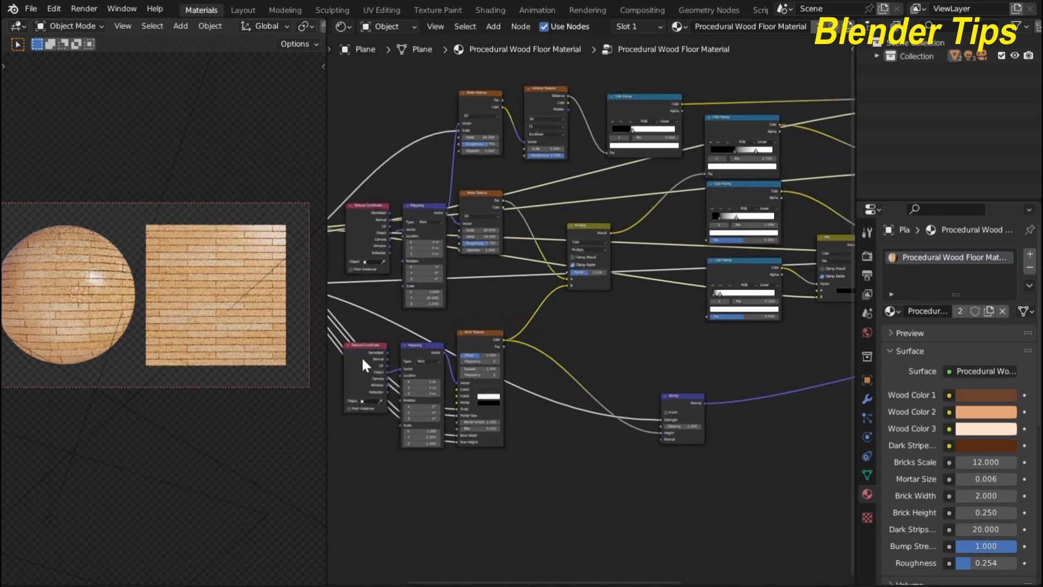
middle_click_drag(506, 309, 483, 391)
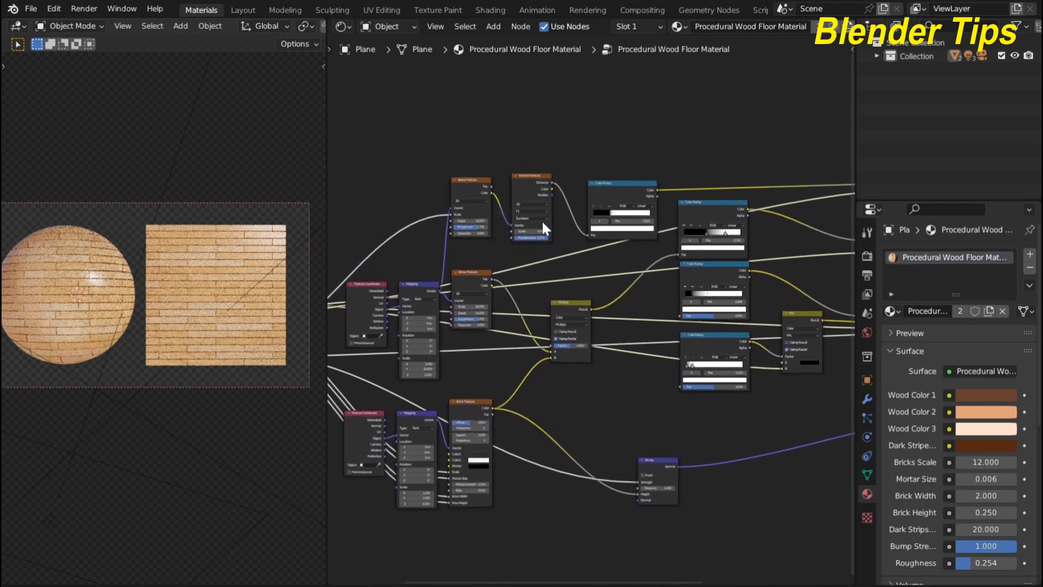
scroll(516, 288, "down", 5)
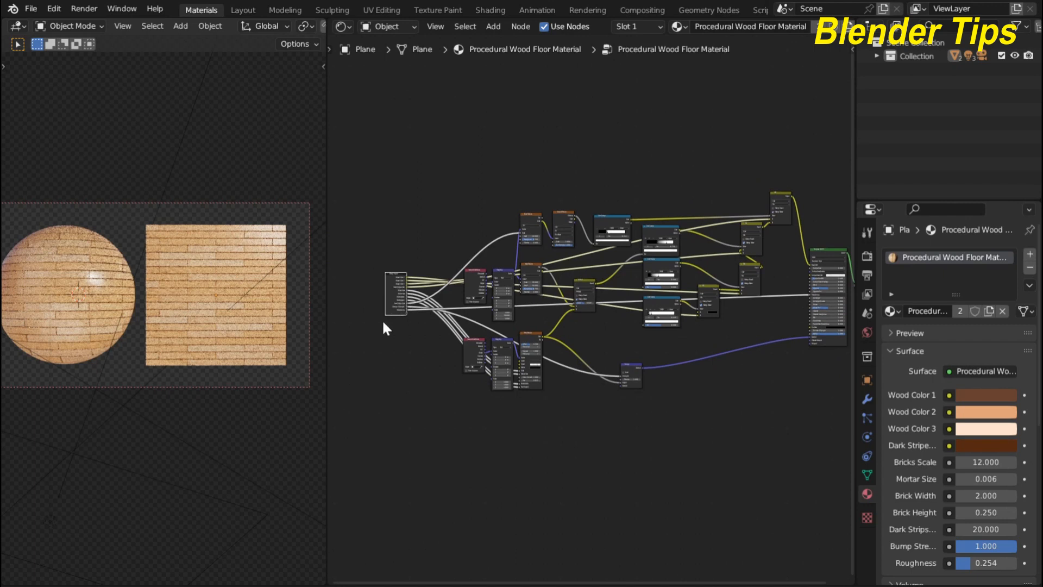
key("Tab")
scroll(554, 325, "up", 5)
scroll(498, 307, "up", 3)
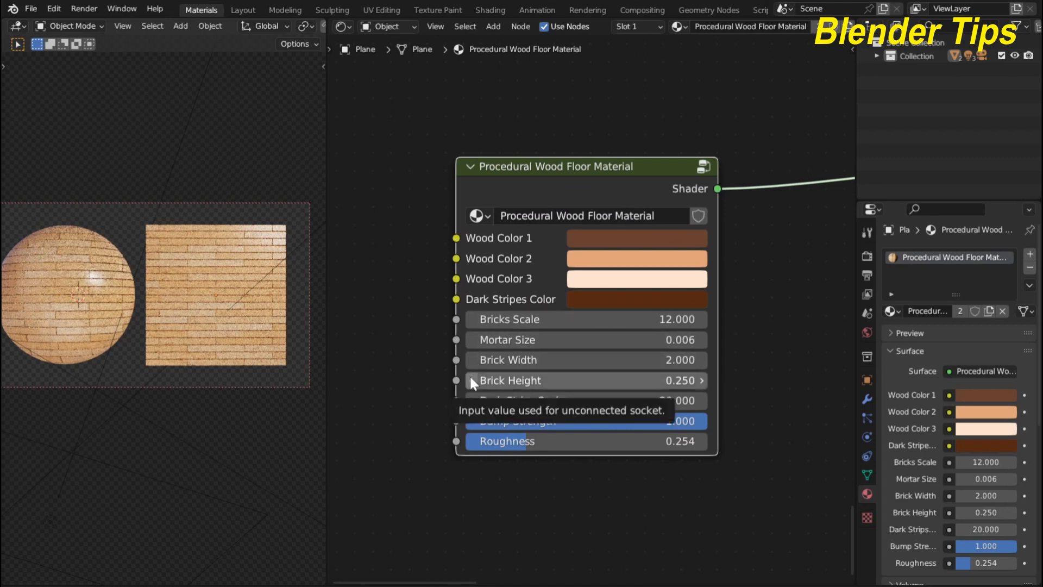
scroll(741, 297, "up", 1)
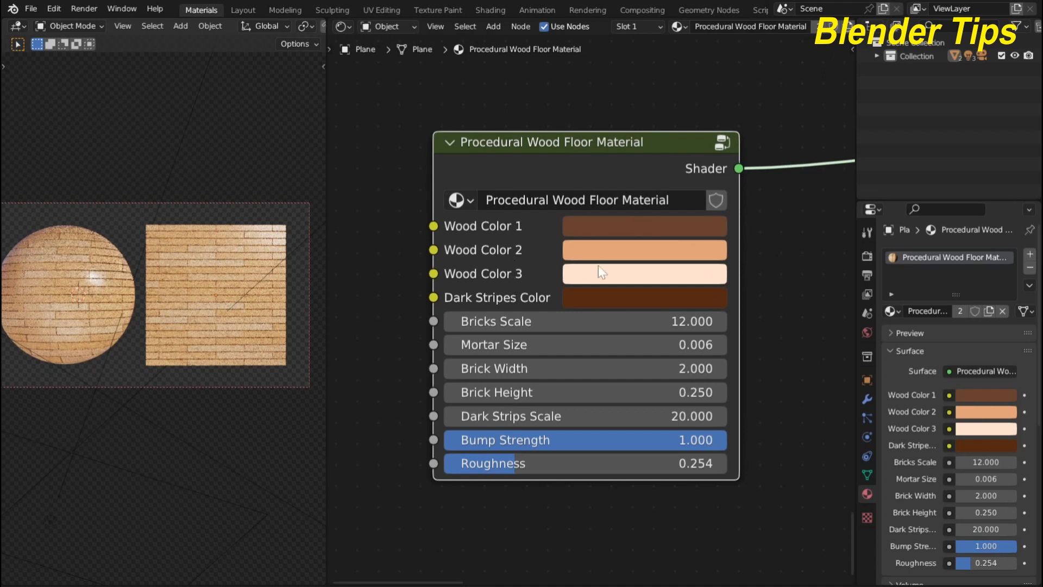
Try a bright green for Wood Color 2 on the Procedural Wood Floor Material node and undo the change.
left_click(610, 250)
left_click_drag(644, 314, 606, 336)
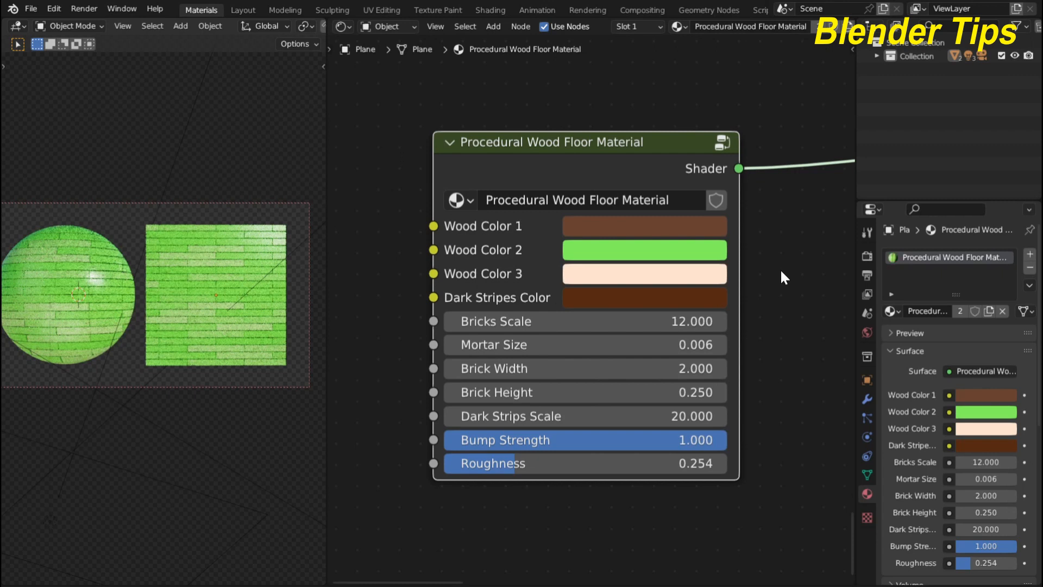
key("ctrl+z")
Try a dark green Dark Stripes Color on the group node, check the planks up close, and undo the change.
scroll(469, 293, "up", 2)
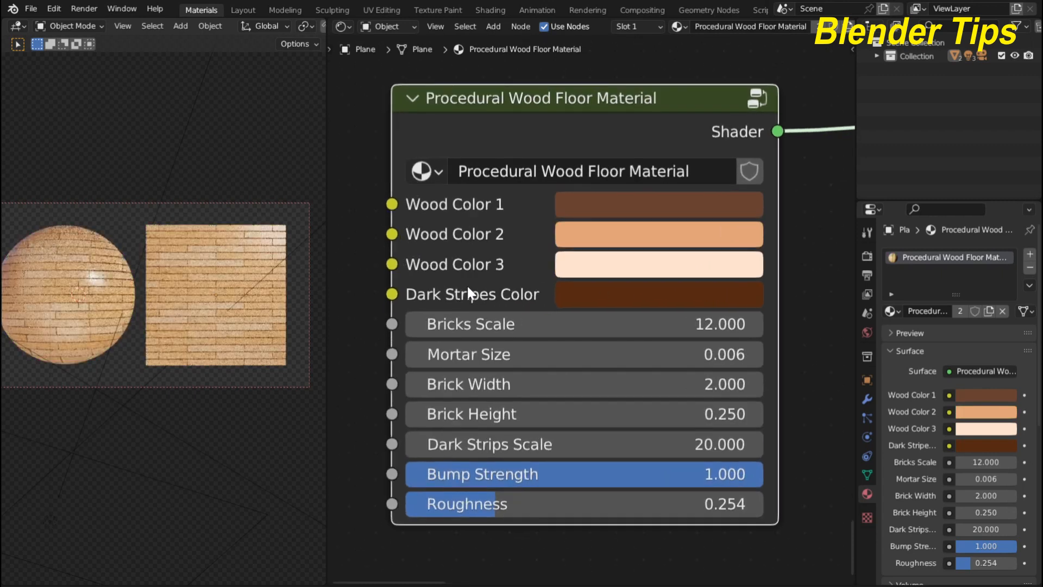
scroll(226, 305, "up", 5)
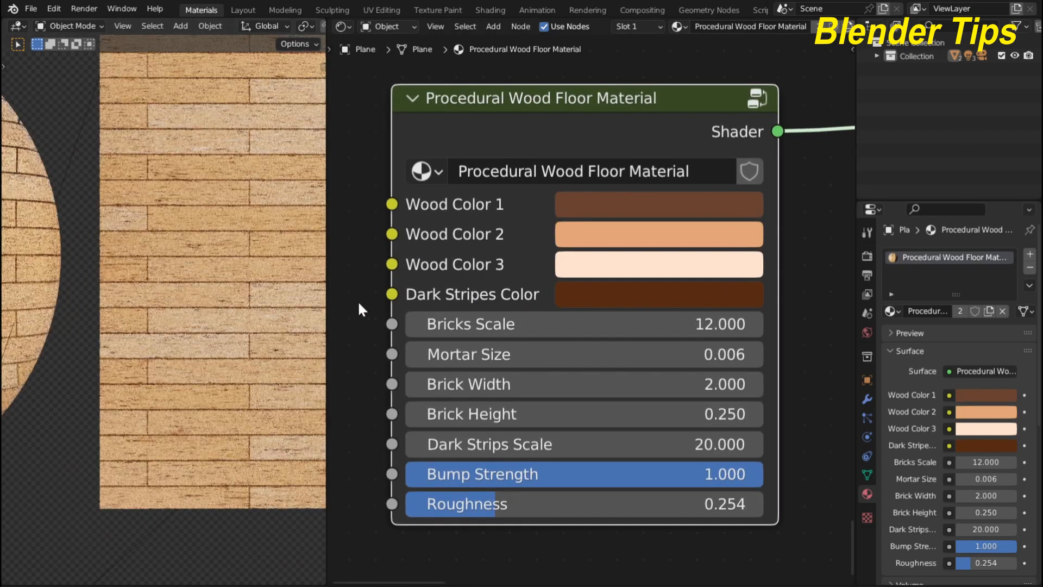
scroll(569, 295, "up", 2)
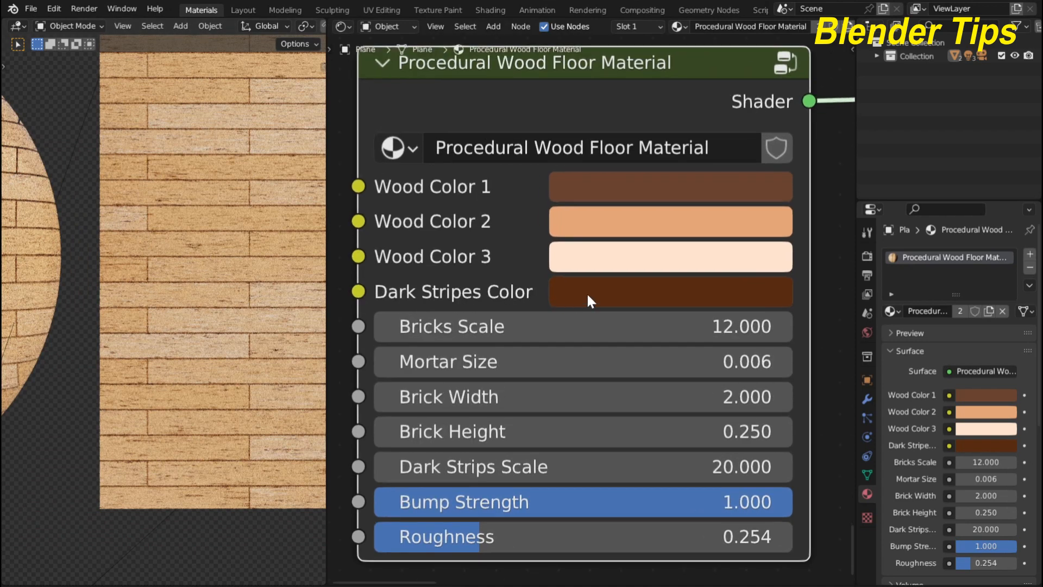
left_click(587, 293)
left_click_drag(571, 263, 541, 230)
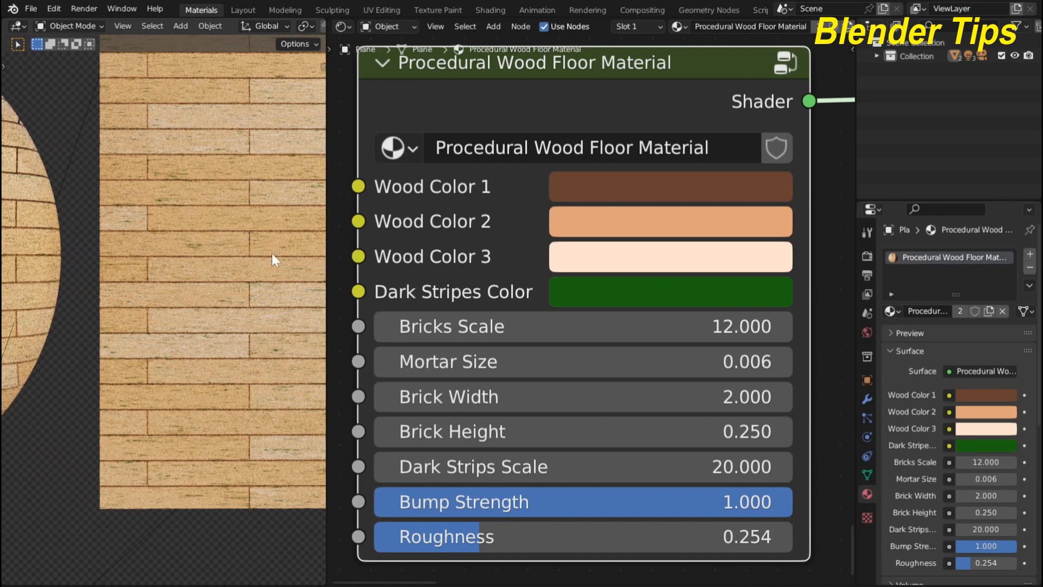
key("ctrl+z")
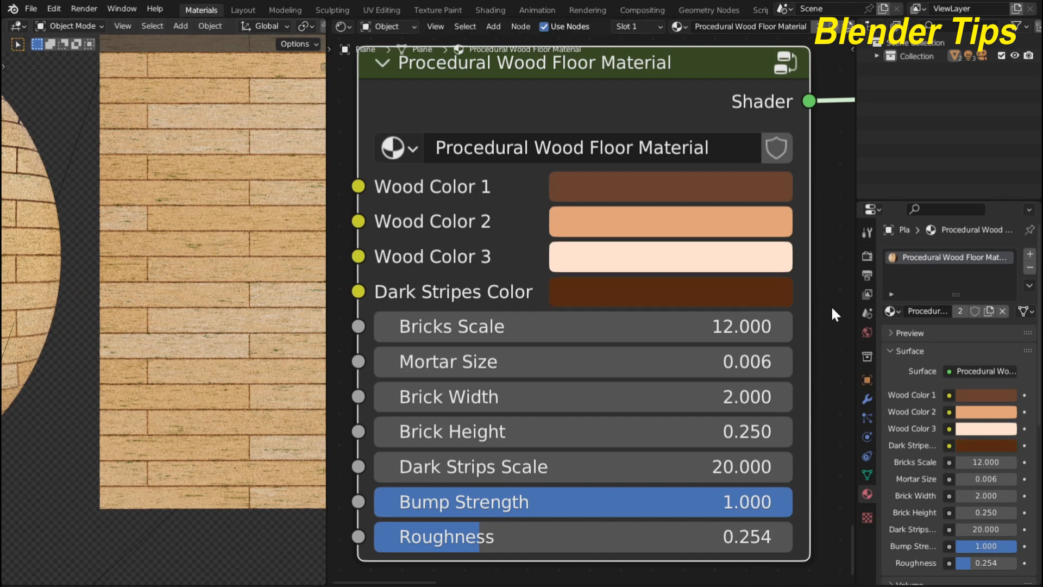
Try a Bricks Scale of 16.1 on the wood floor group node and undo the change.
scroll(571, 312, "down", 2)
scroll(140, 290, "down", 5)
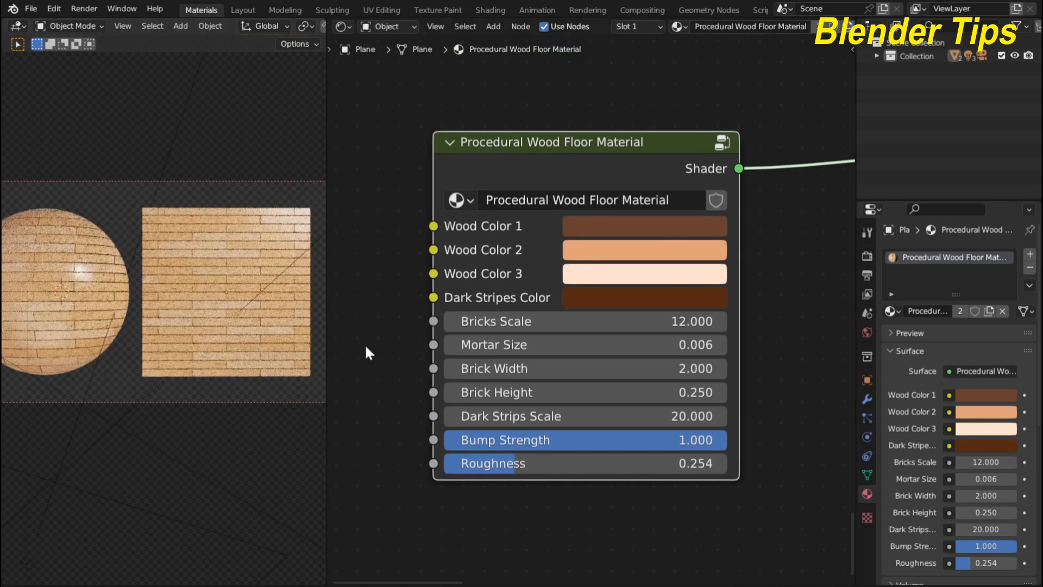
middle_click_drag(758, 383, 775, 371)
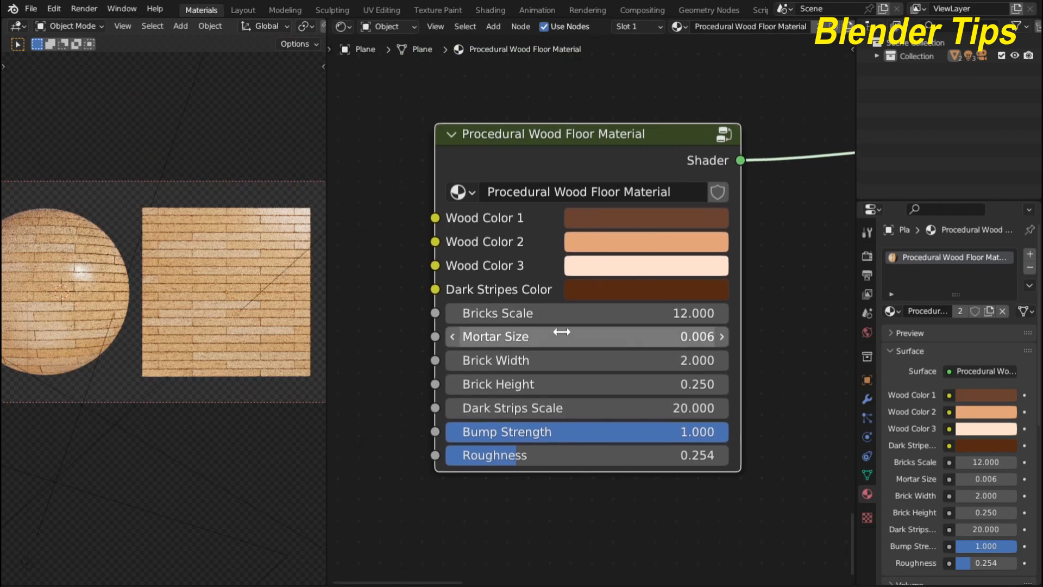
left_click_drag(510, 313, 566, 313)
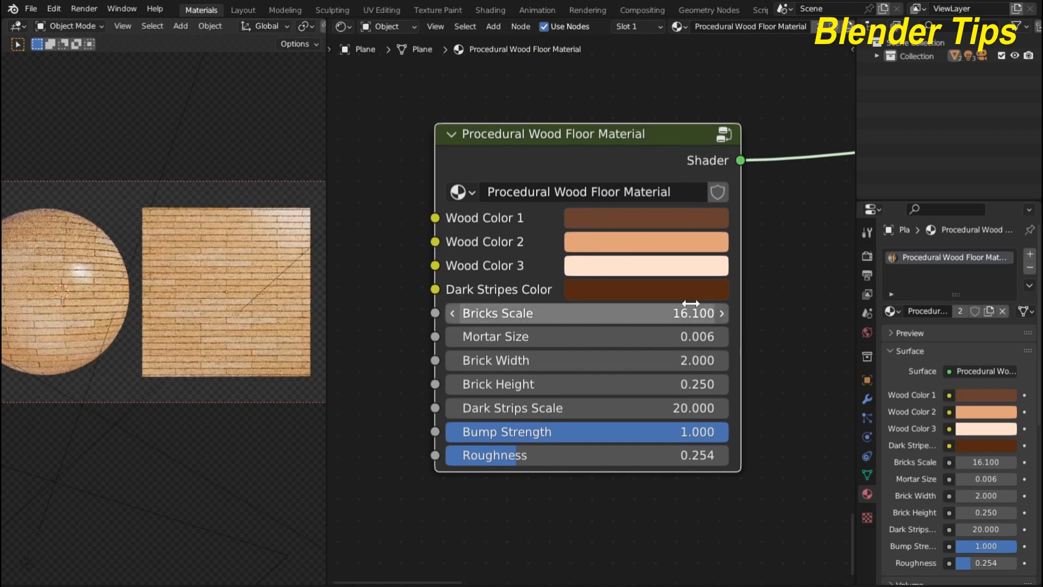
key("ctrl+z")
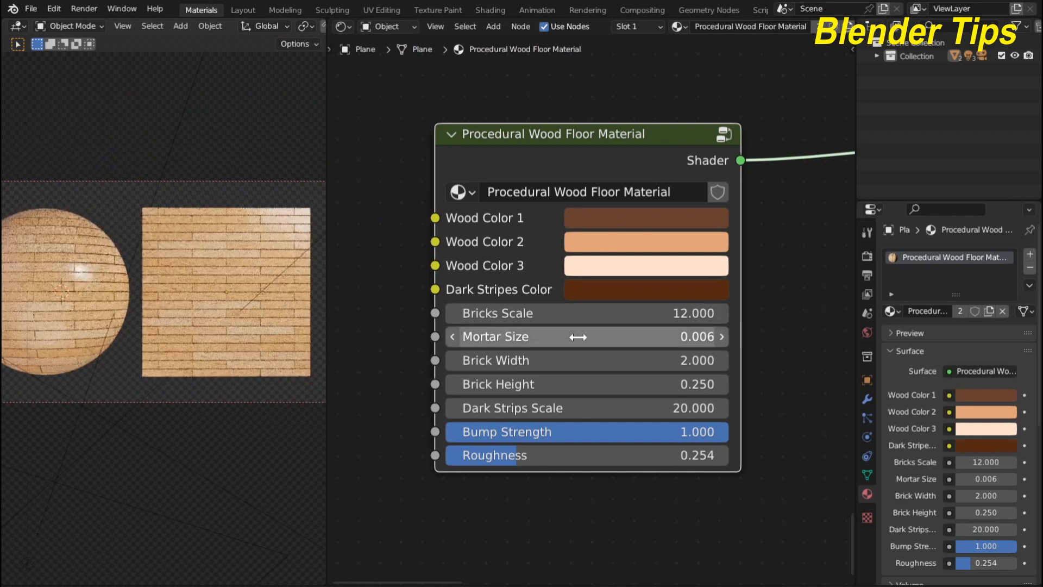
Try a Brick Width of 3 and a Brick Height of 0.75 on the group node, undoing each change.
scroll(409, 365, "up", 2)
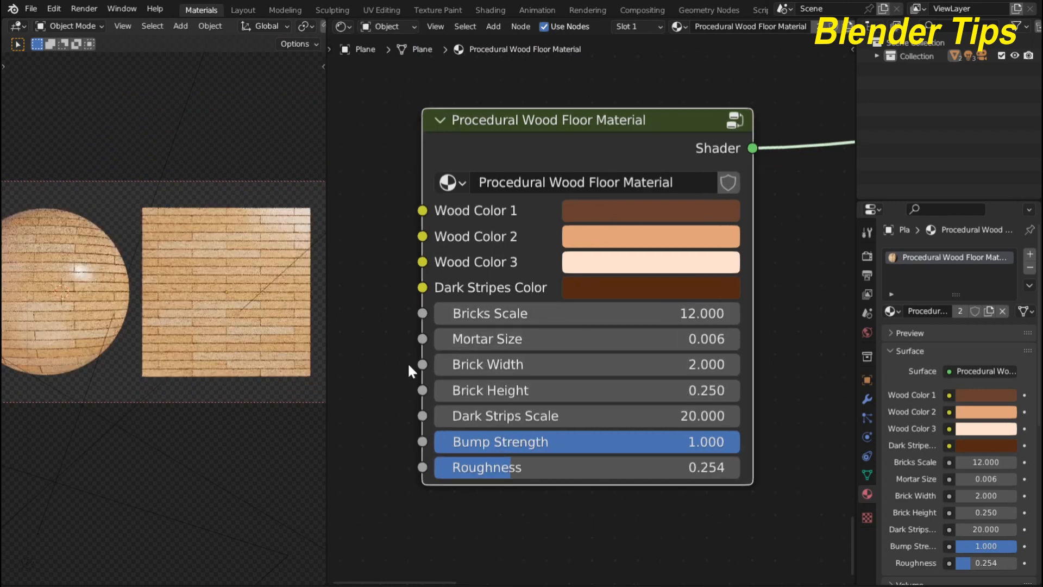
mouse_move(443, 374)
left_mouse_down()
mouse_move(469, 375)
mouse_move(459, 375)
left_mouse_up()
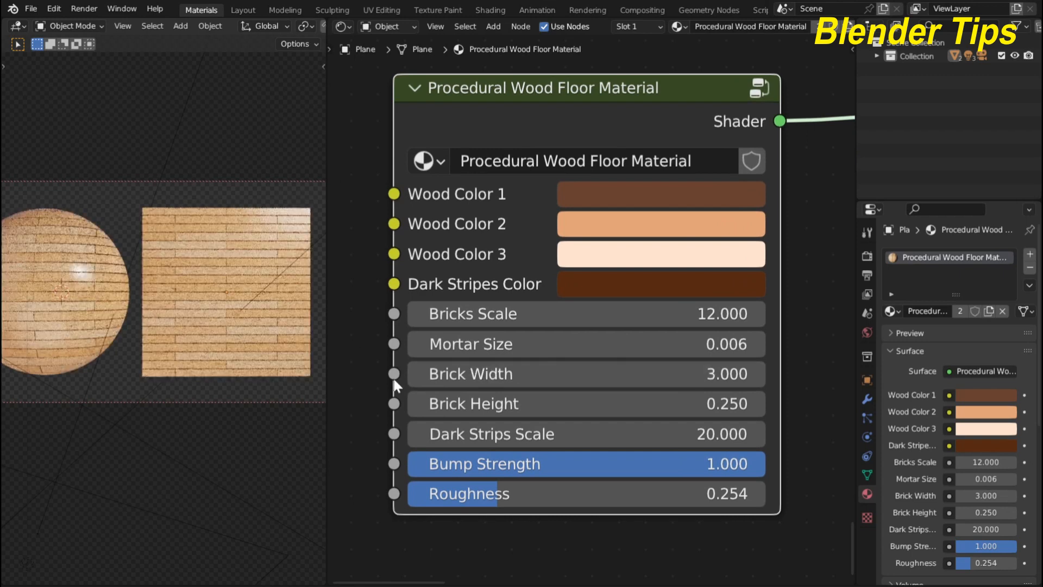
key("ctrl+z")
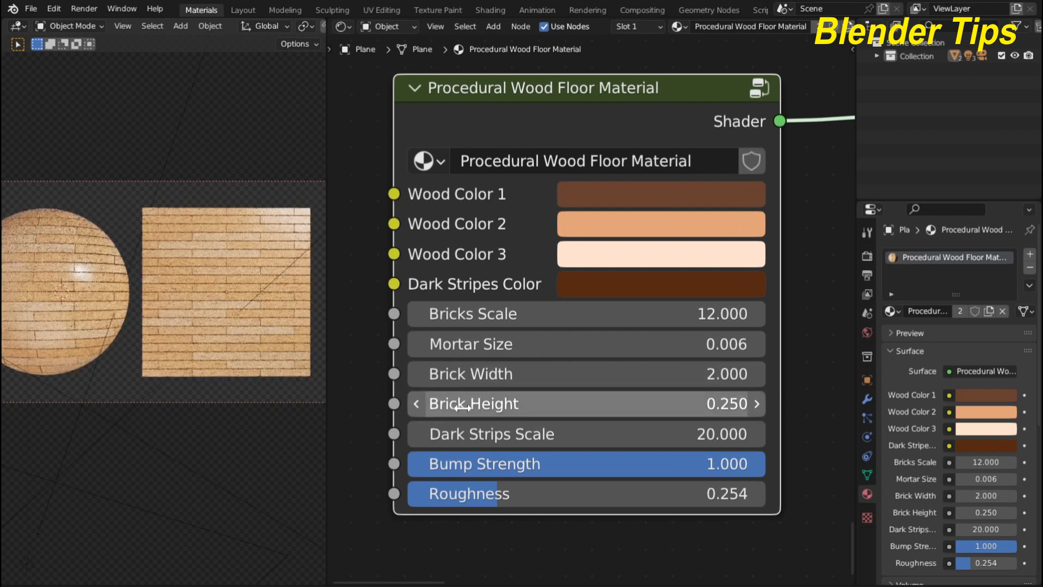
left_click_drag(462, 406, 440, 403)
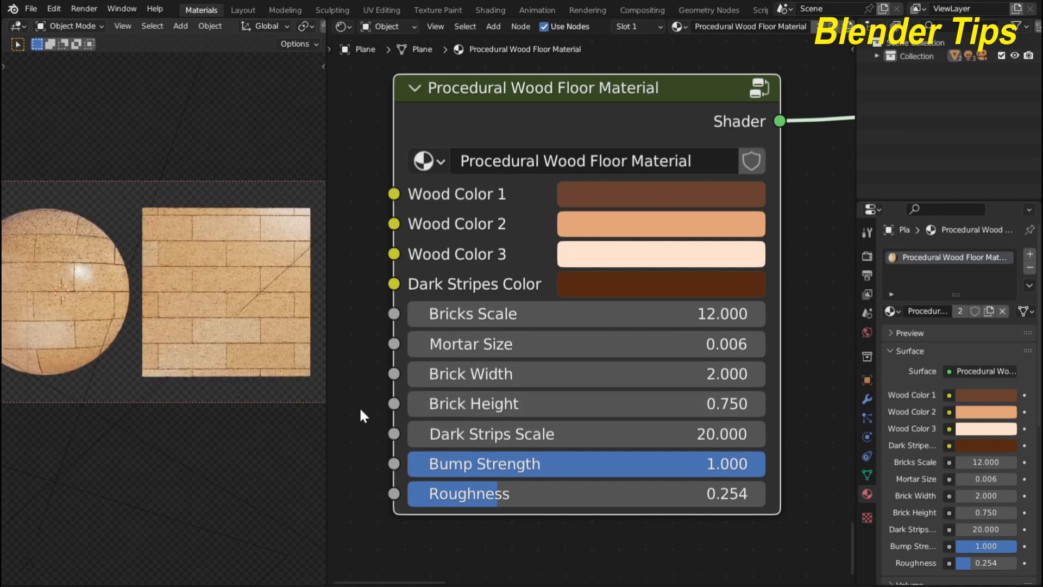
key("ctrl+z")
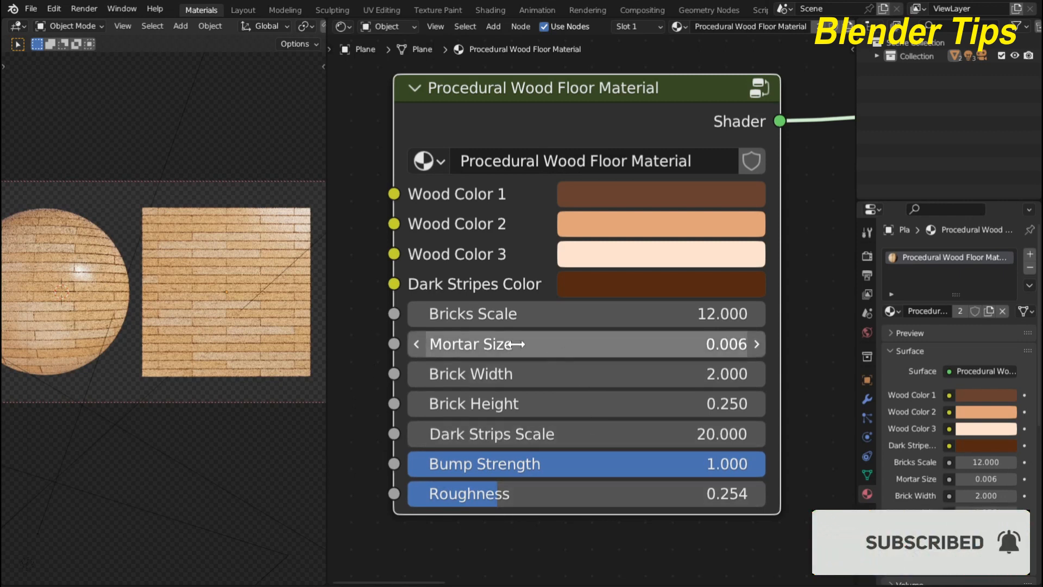
Try a Dark Strips Scale of 24.9 while viewing the planks up close, and undo the change.
scroll(233, 315, "up", 7)
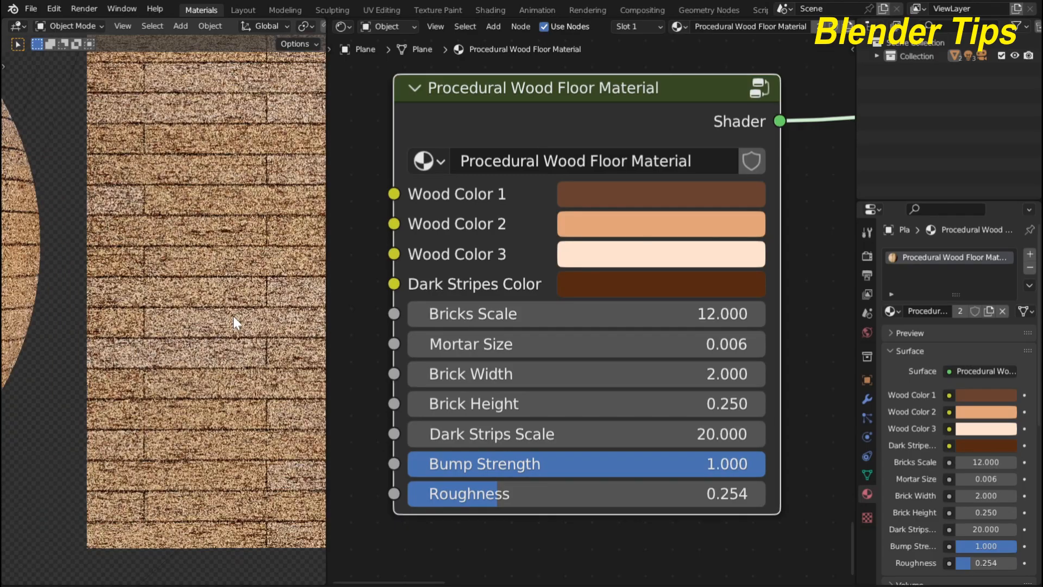
scroll(233, 315, "up", 2)
left_click_drag(478, 435, 532, 434)
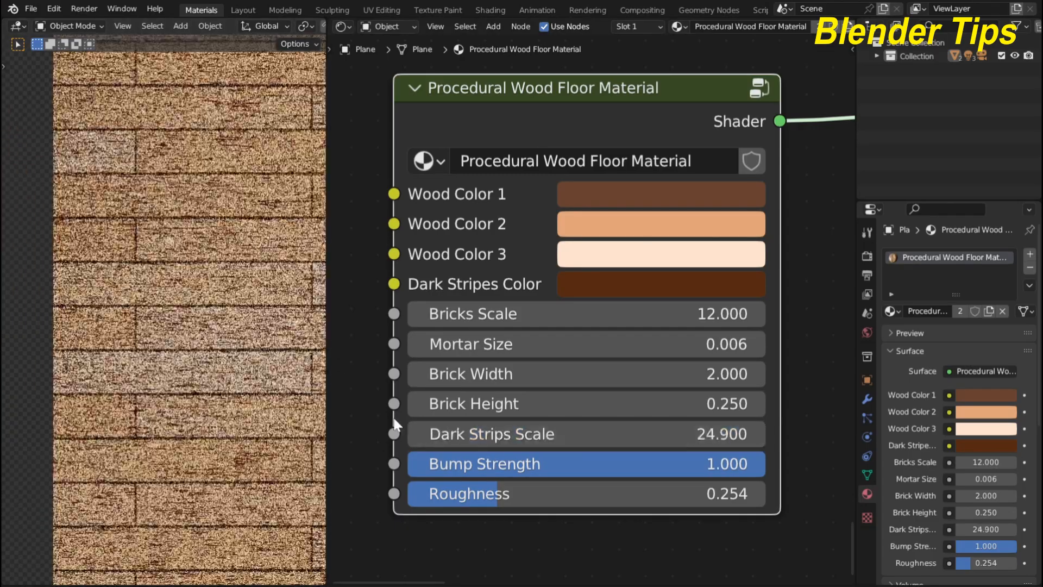
key("ctrl+z")
scroll(428, 310, "down", 2)
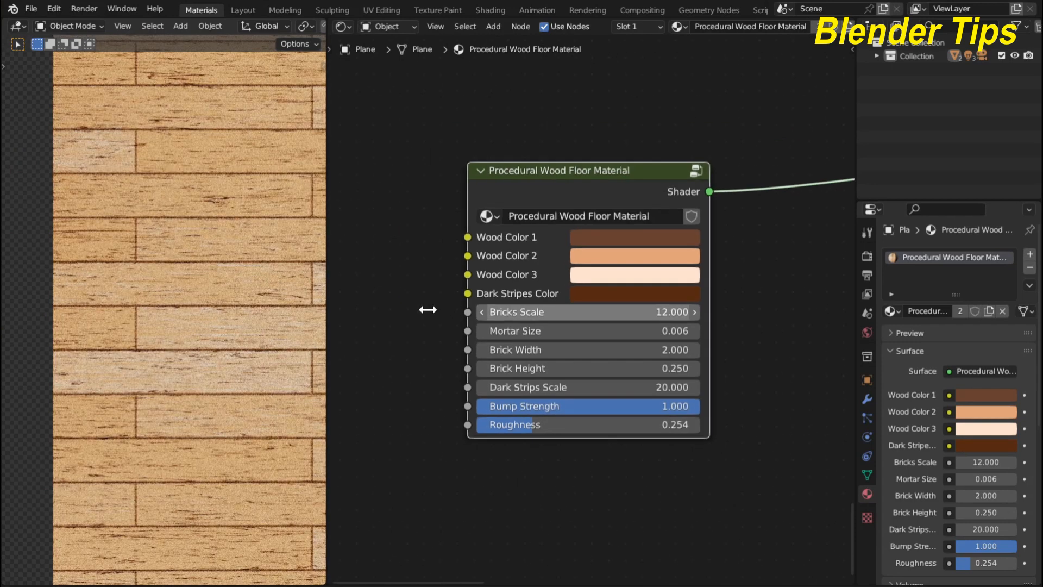
scroll(428, 310, "down", 1)
scroll(222, 273, "down", 5)
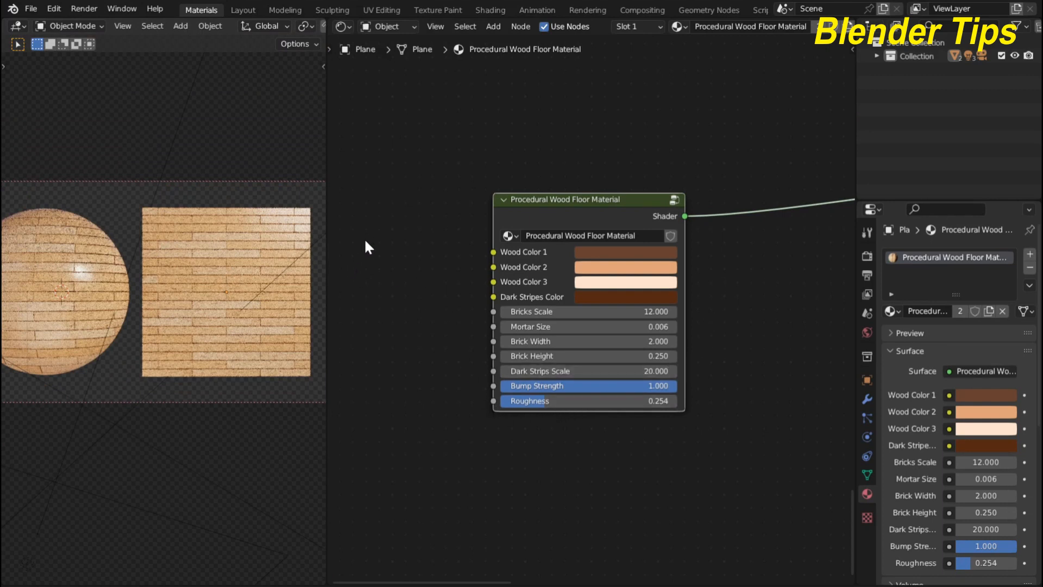
scroll(365, 242, "up", 2)
scroll(365, 242, "up", 1)
scroll(365, 244, "down", 1)
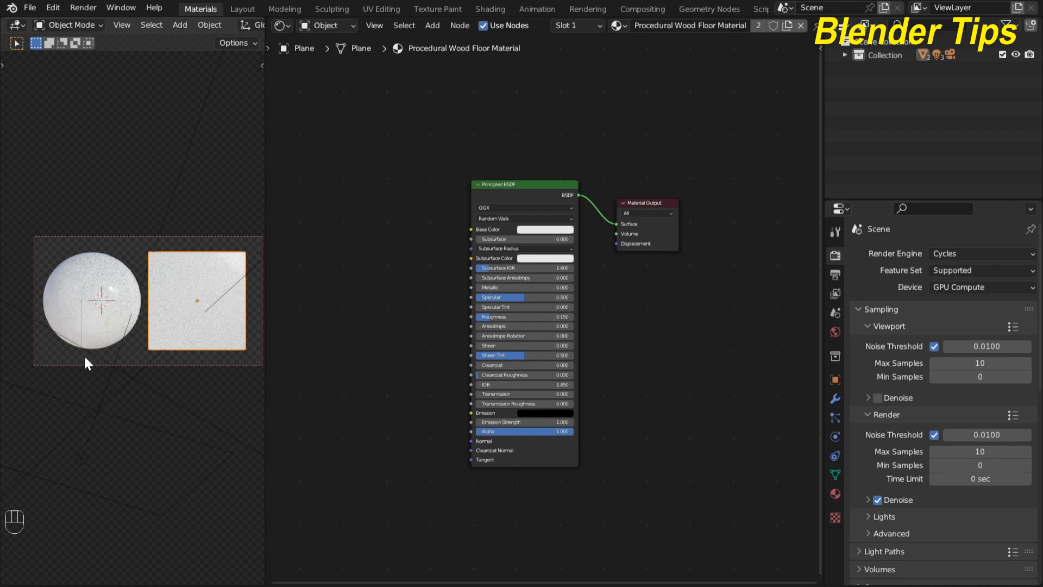
Select the icosphere and the plane in turn to check their shared material, and inspect the icosphere's mesh in Edit Mode.
scroll(118, 301, "up", 1)
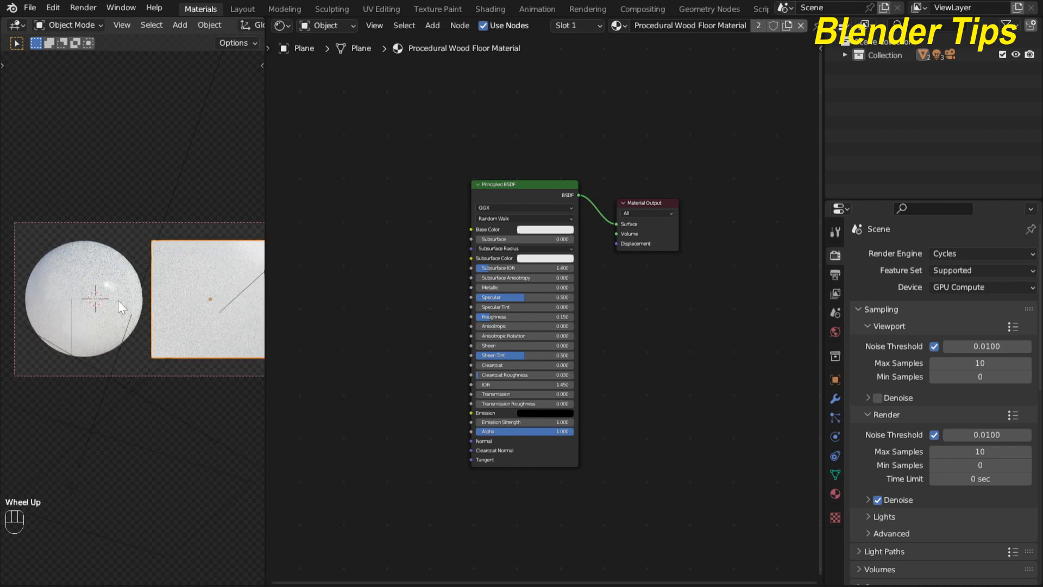
left_click(58, 287)
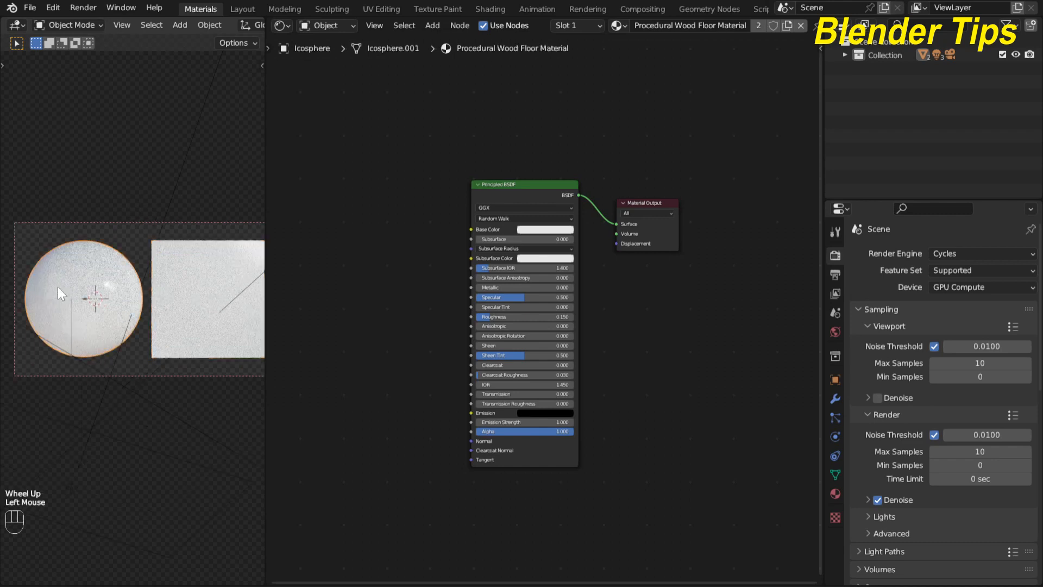
scroll(58, 287, "up", 1)
scroll(58, 287, "down", 1)
scroll(58, 293, "up", 1)
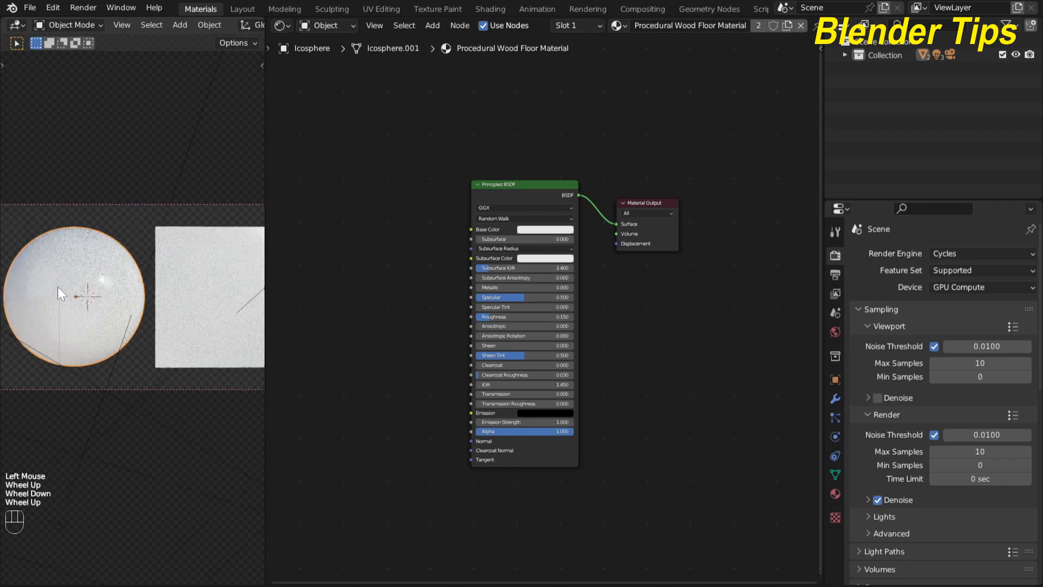
left_click(193, 279)
scroll(192, 279, "down", 1)
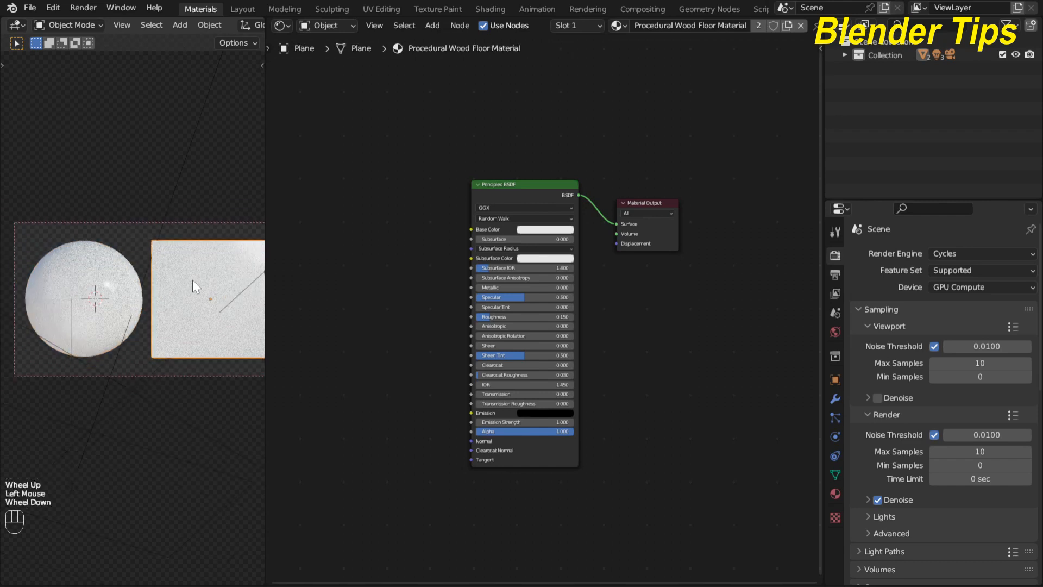
left_click(87, 289)
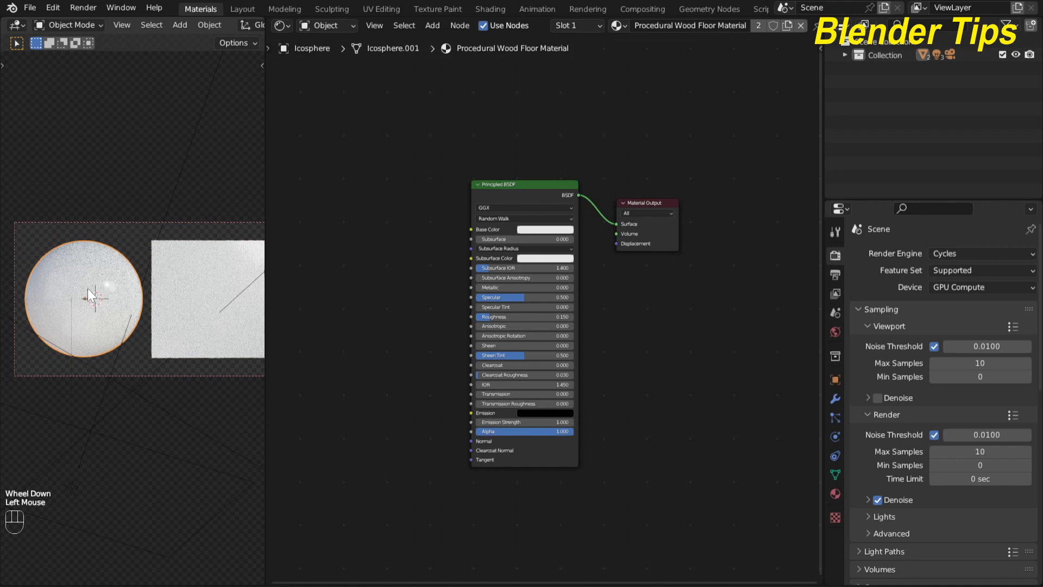
key("Tab")
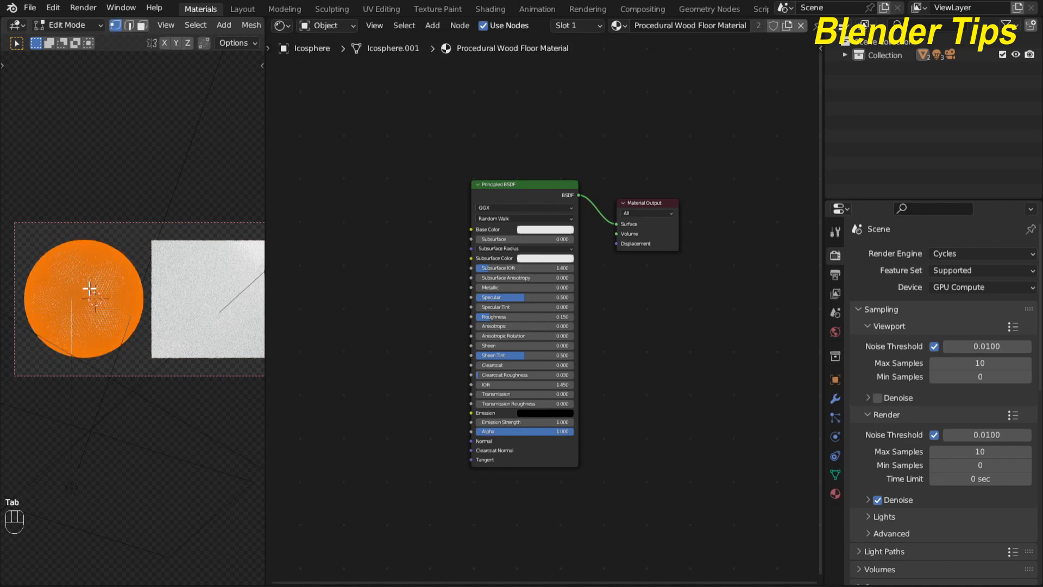
key("Tab")
scroll(90, 288, "up", 1)
scroll(92, 288, "down", 2)
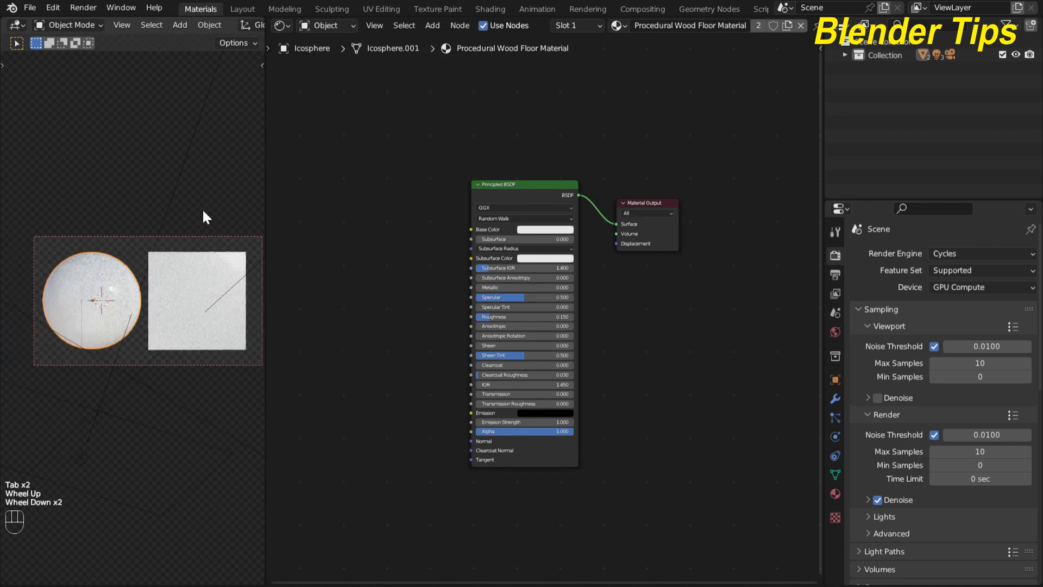
Frame the Principled BSDF and Material Output nodes and show the icosphere's material properties.
scroll(363, 153, "up", 4)
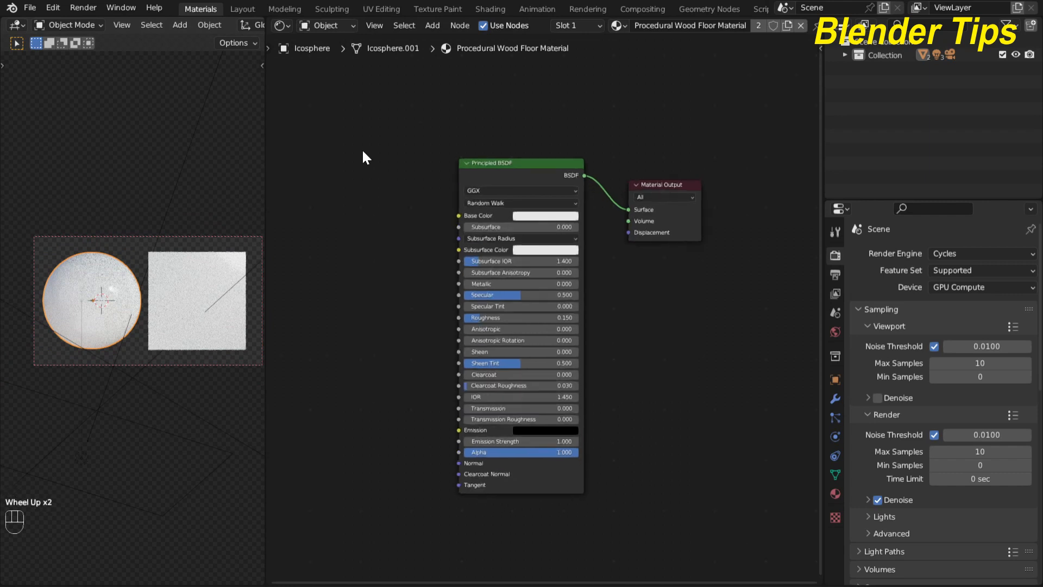
middle_click_drag(363, 151, 409, 159)
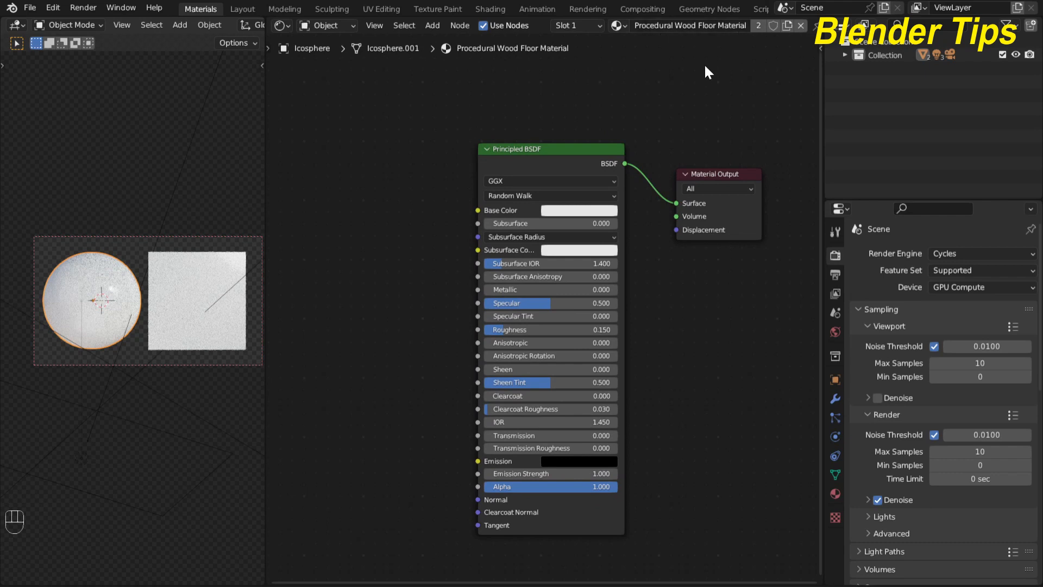
left_click(836, 493)
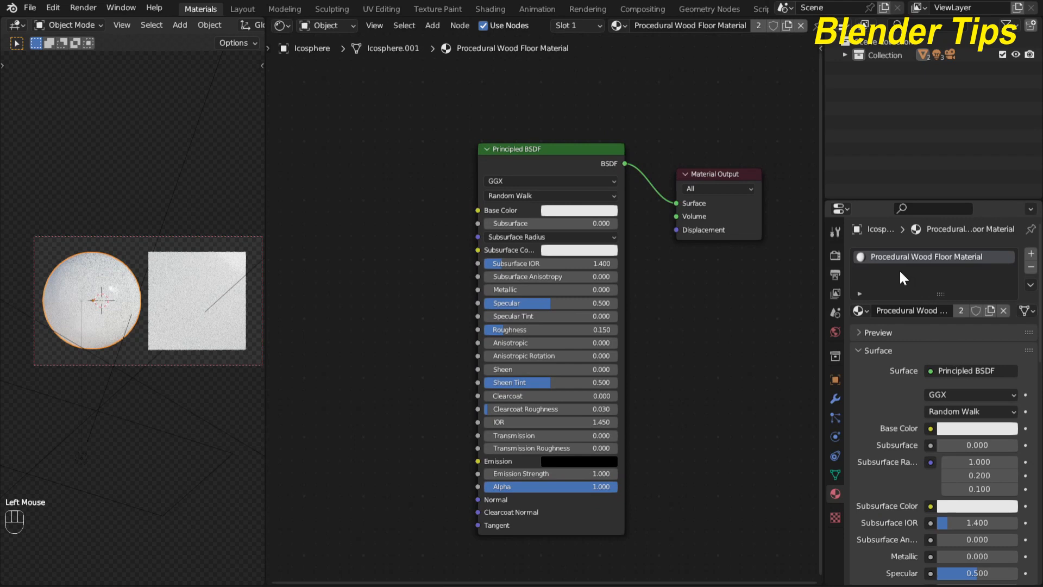
Set the displacement method in the material's surface settings to Displacement and Bump.
scroll(943, 347, "down", 9)
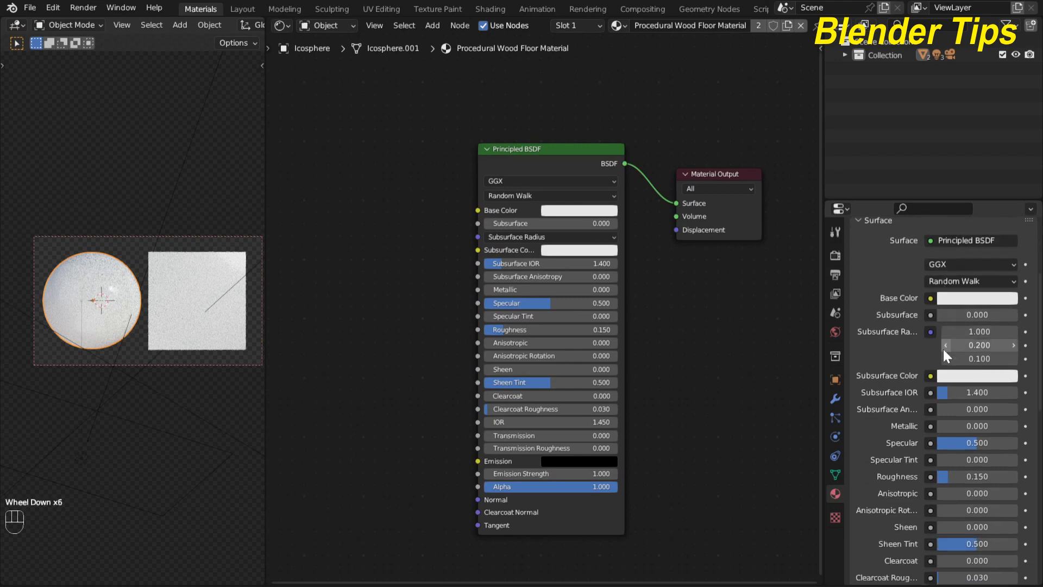
scroll(944, 348, "down", 9)
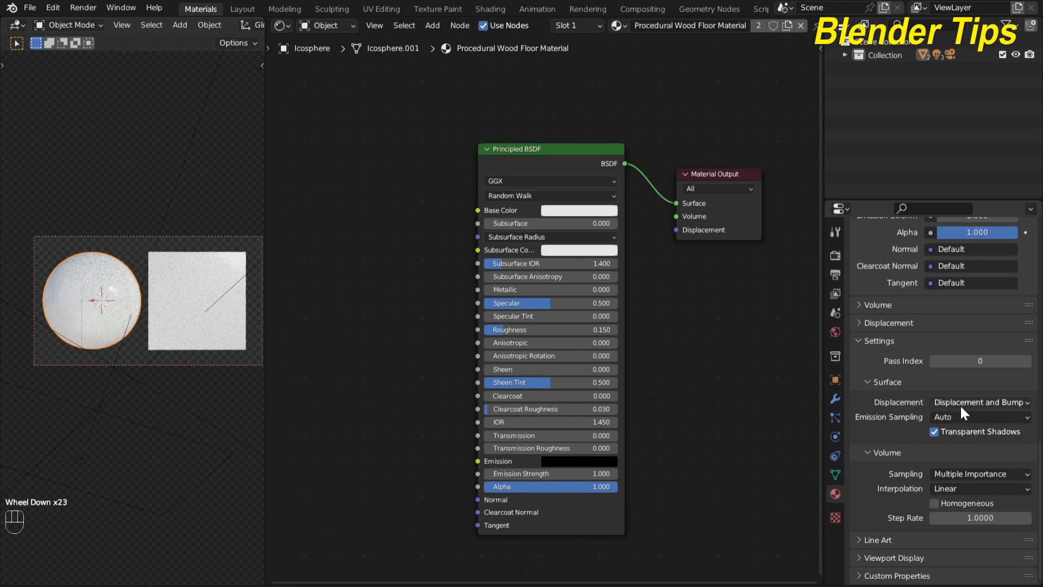
left_click(976, 403)
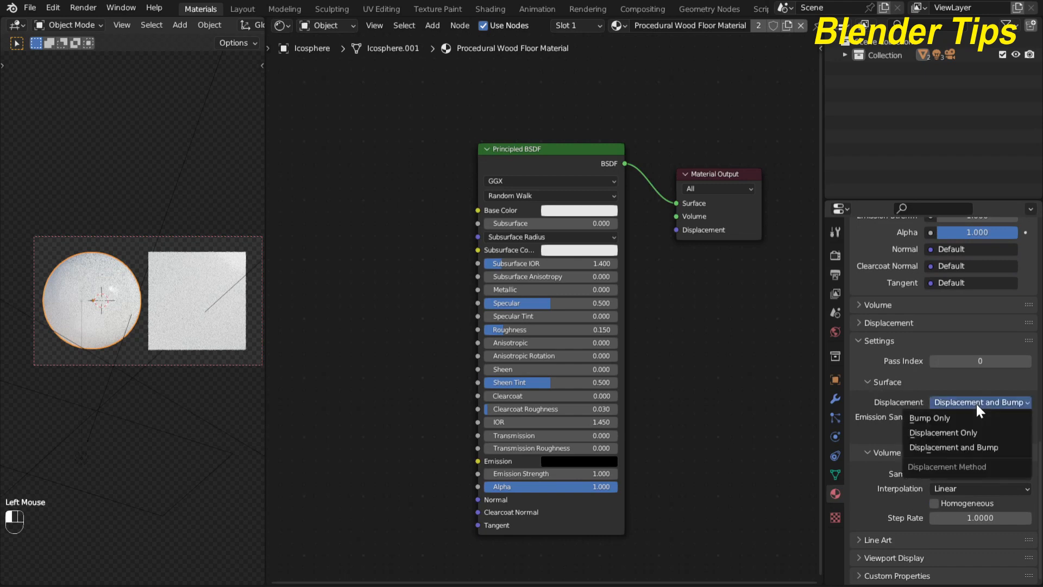
left_click(976, 447)
scroll(418, 334, "up", 3)
scroll(422, 333, "down", 3)
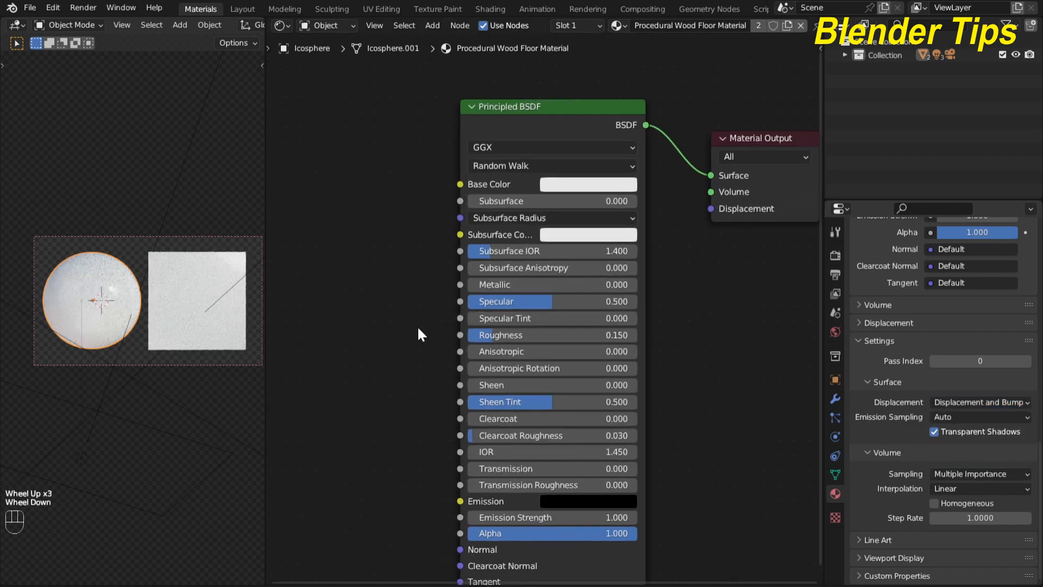
Add a Brick Texture node in the empty space before the Principled BSDF.
middle_click_drag(454, 298, 436, 309)
scroll(427, 310, "up", 2)
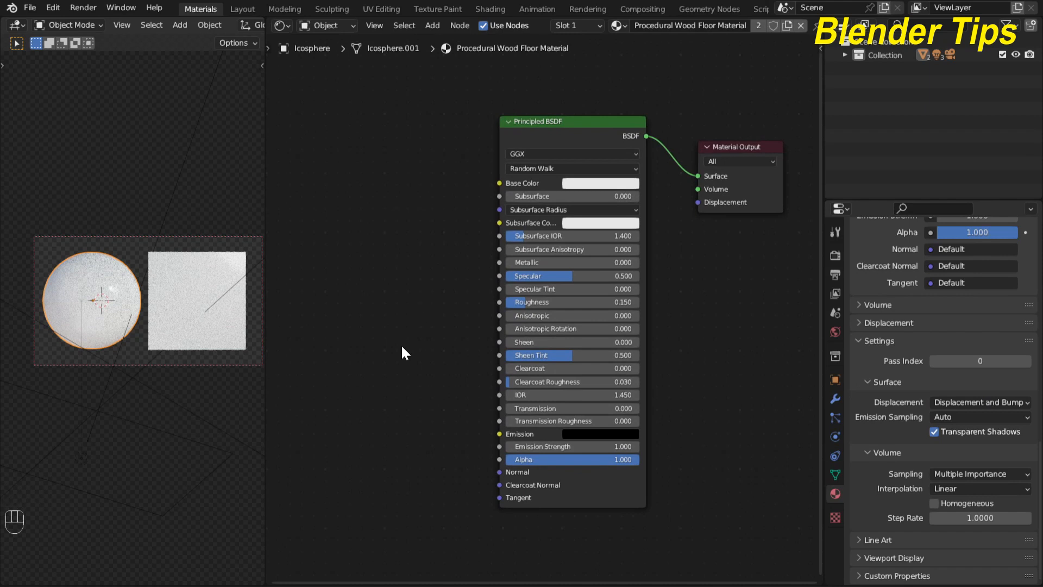
scroll(401, 344, "down", 4)
middle_click_drag(401, 344, 428, 332)
scroll(418, 345, "up", 1)
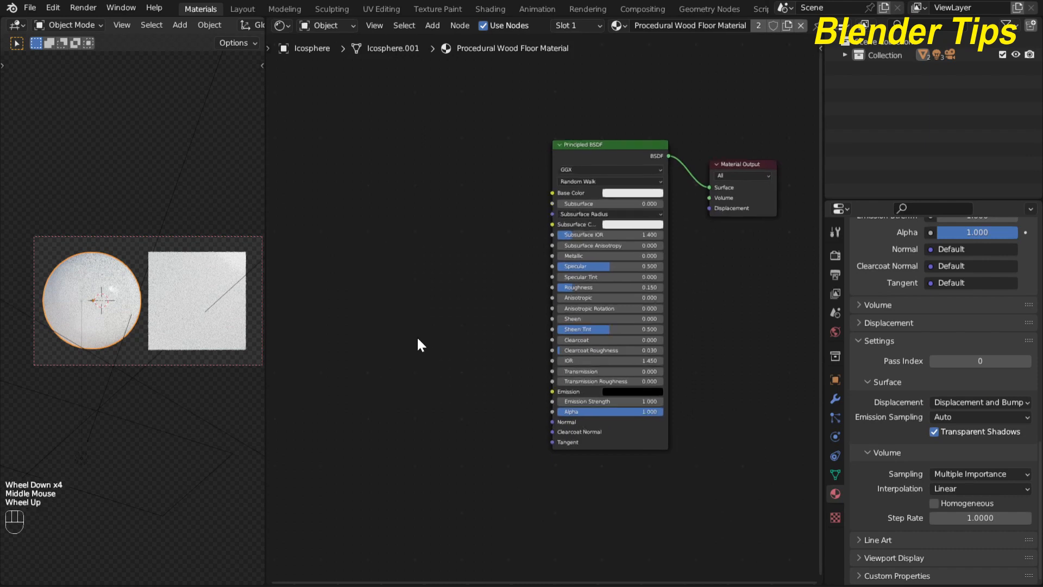
scroll(418, 345, "up", 1)
scroll(418, 344, "down", 1)
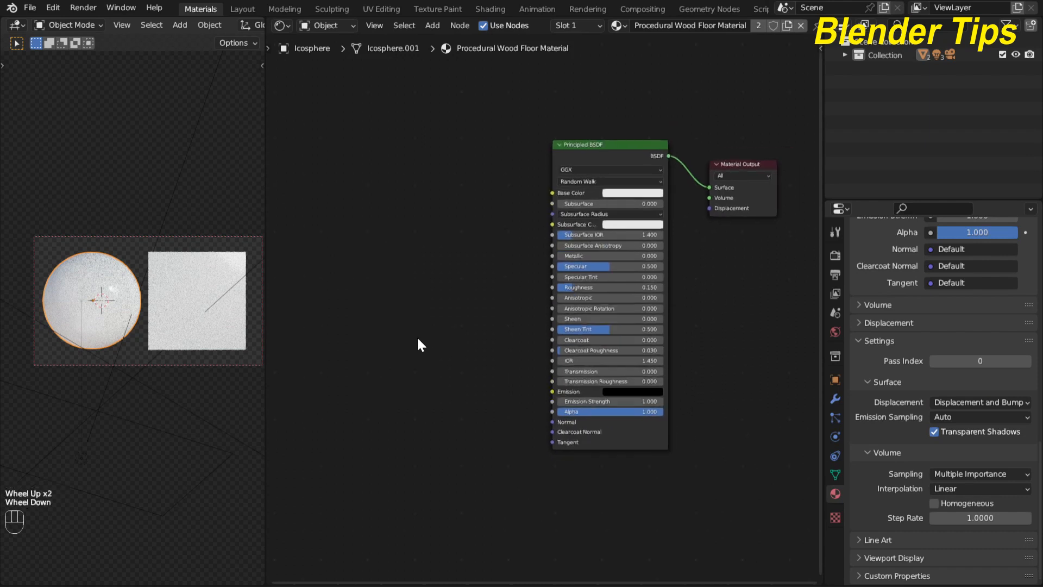
key("shift")
key("shift+a")
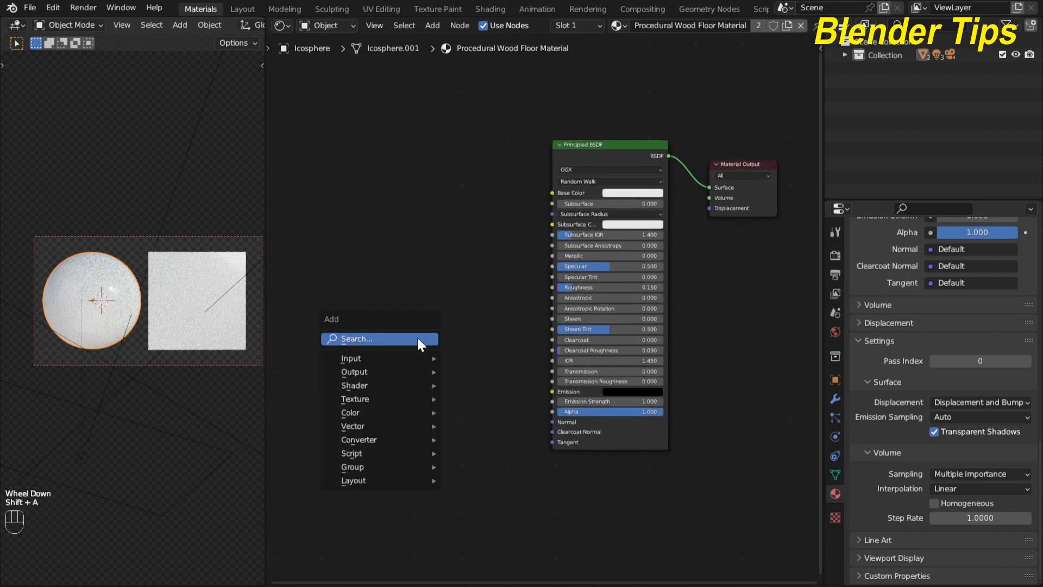
left_click(417, 339)
type("bri")
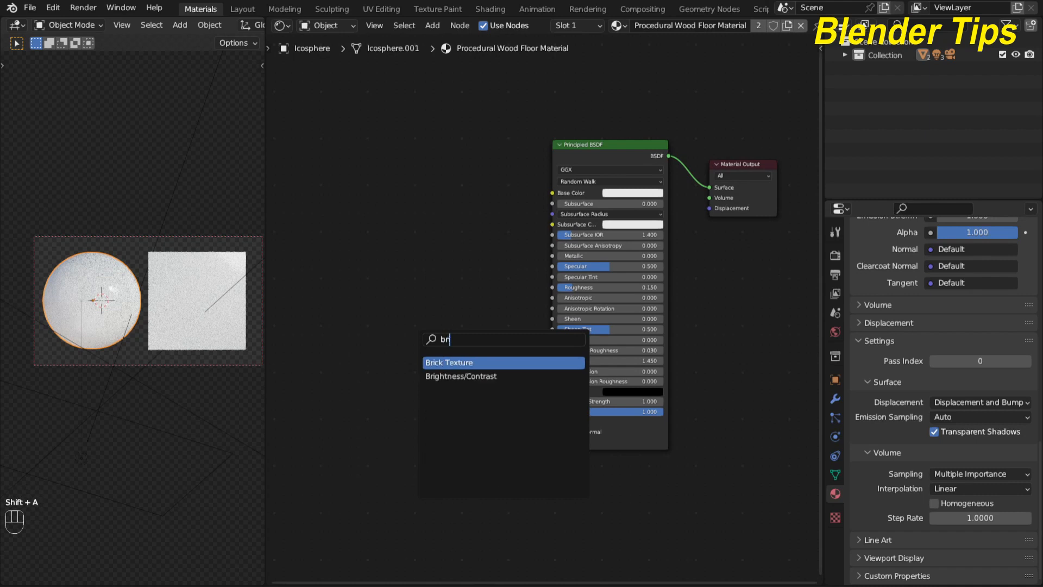
key("Return")
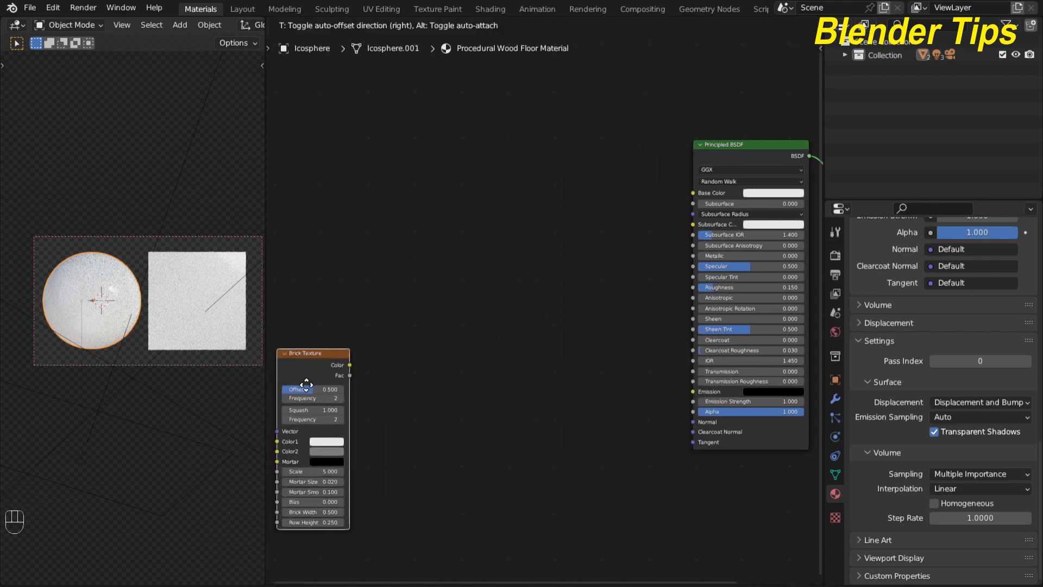
left_click(337, 372)
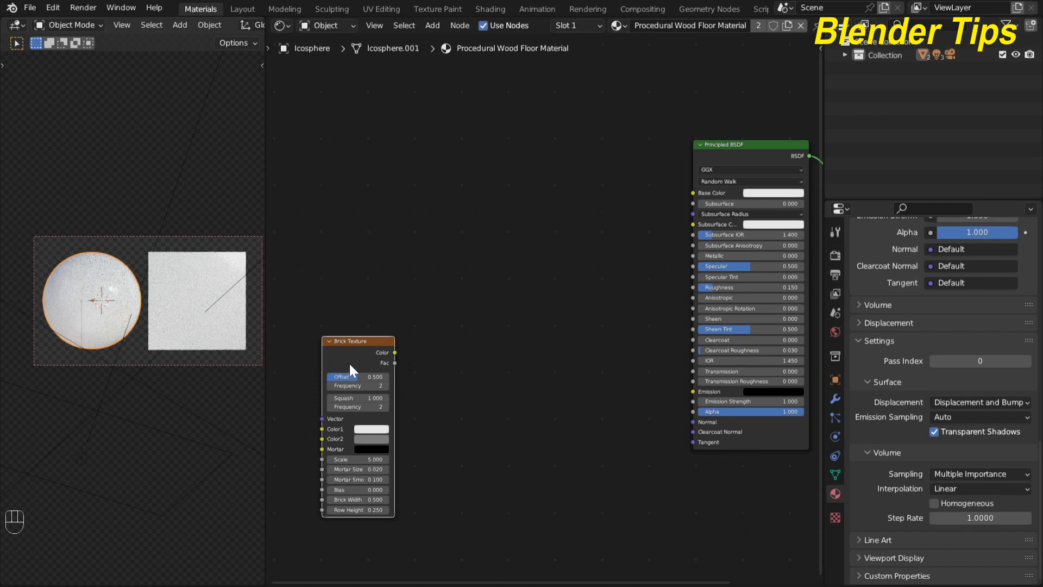
Add Texture Coordinate and Mapping nodes to the Brick Texture and connect the Object output to the Mapping Vector input.
scroll(350, 361, "up", 1)
scroll(350, 361, "down", 1)
key("ctrl+t")
middle_click_drag(415, 356, 560, 337)
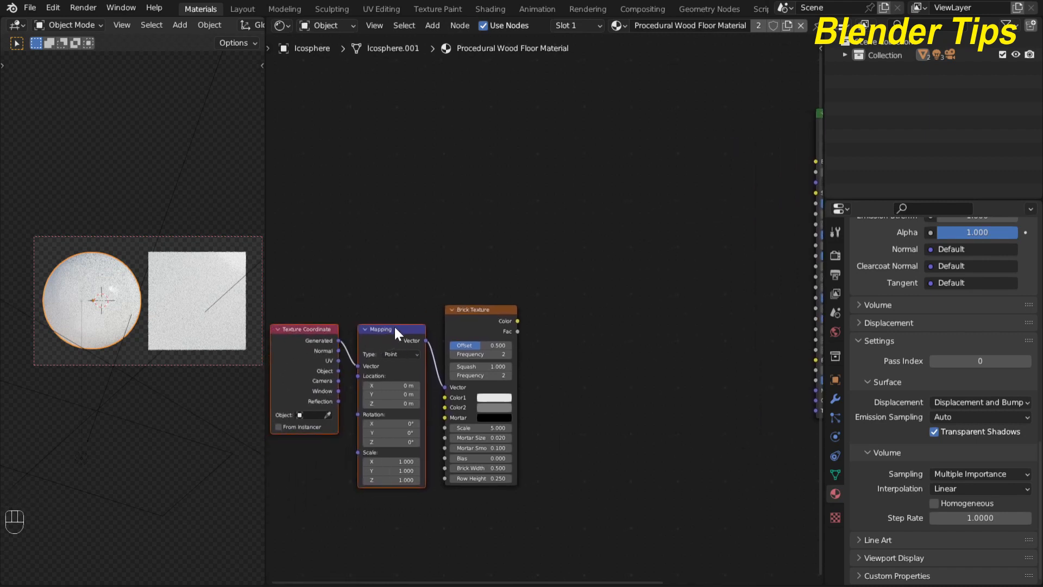
left_click_drag(338, 371, 358, 366)
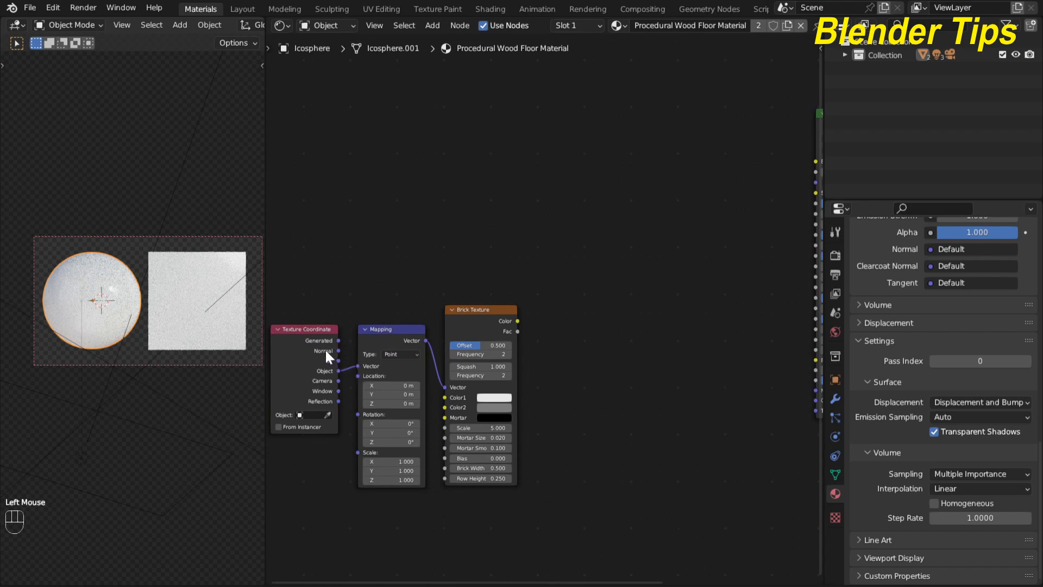
Search the add-on preferences for "node" to check that Node Wrangler is enabled, and close the preferences.
scroll(404, 246, "up", 4)
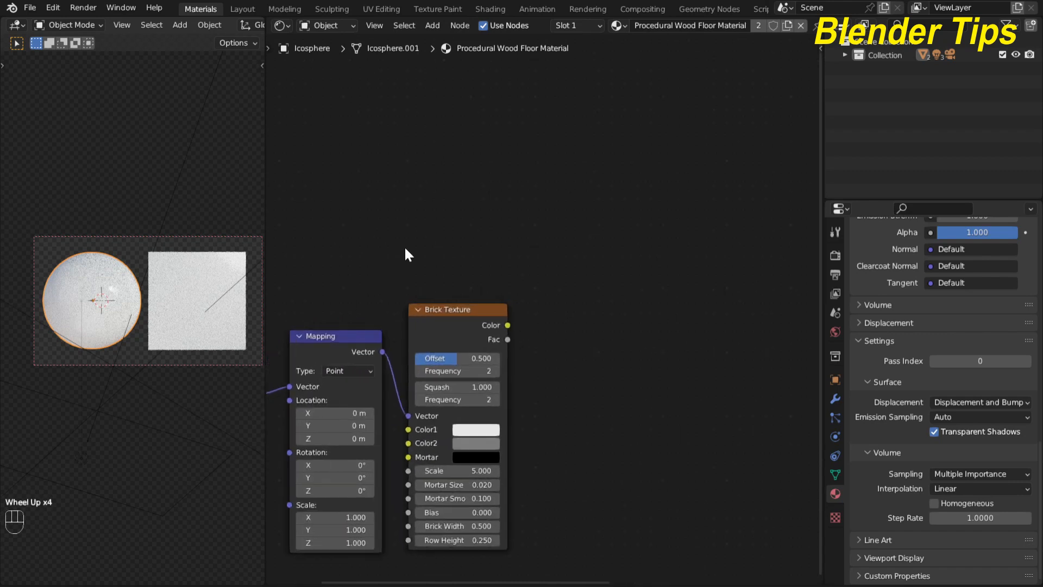
scroll(405, 245, "down", 3)
middle_click_drag(404, 245, 413, 237)
scroll(413, 237, "up", 2)
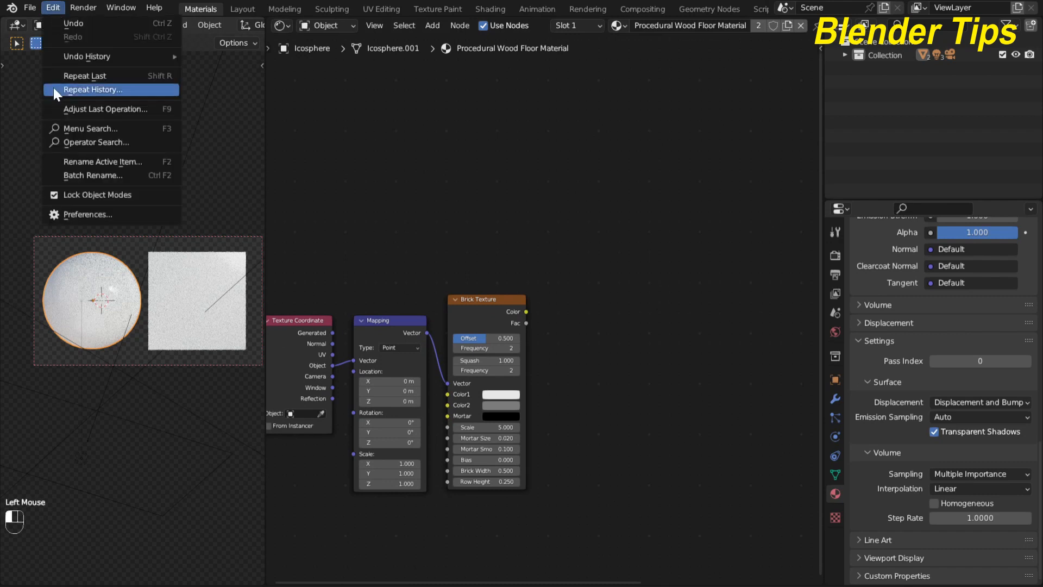
left_click(89, 223)
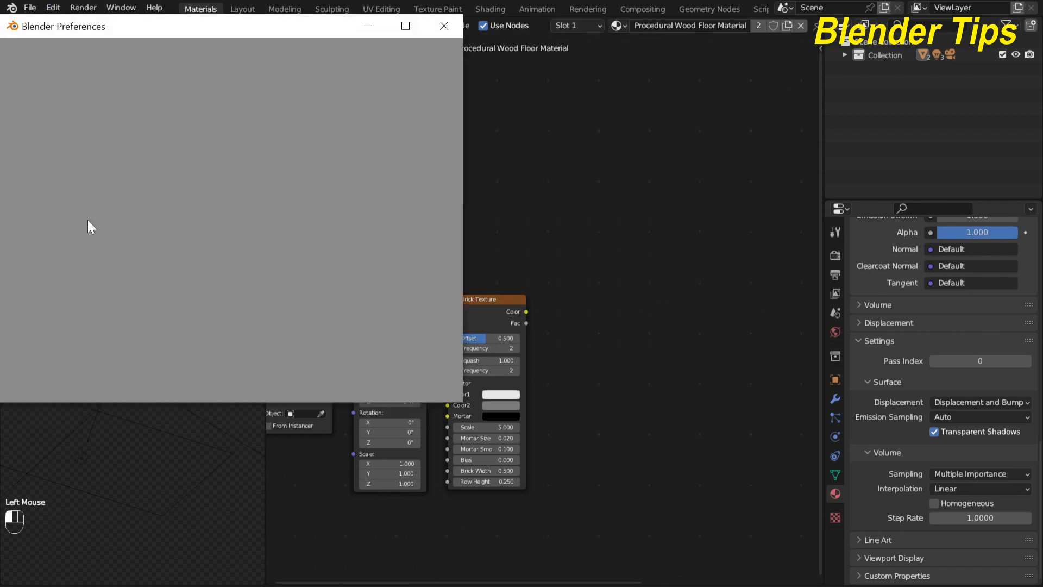
left_click(381, 66)
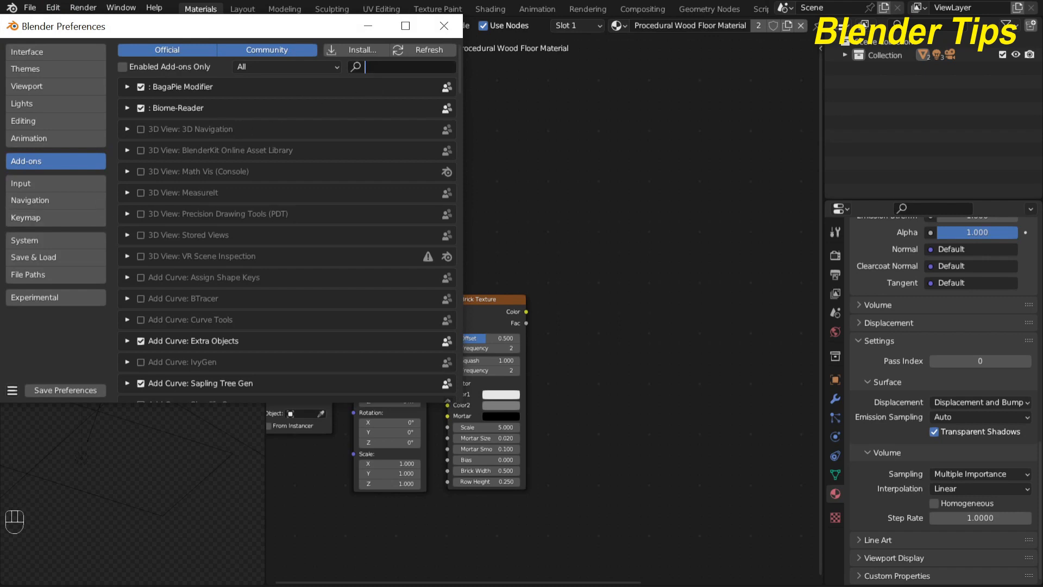
type("node")
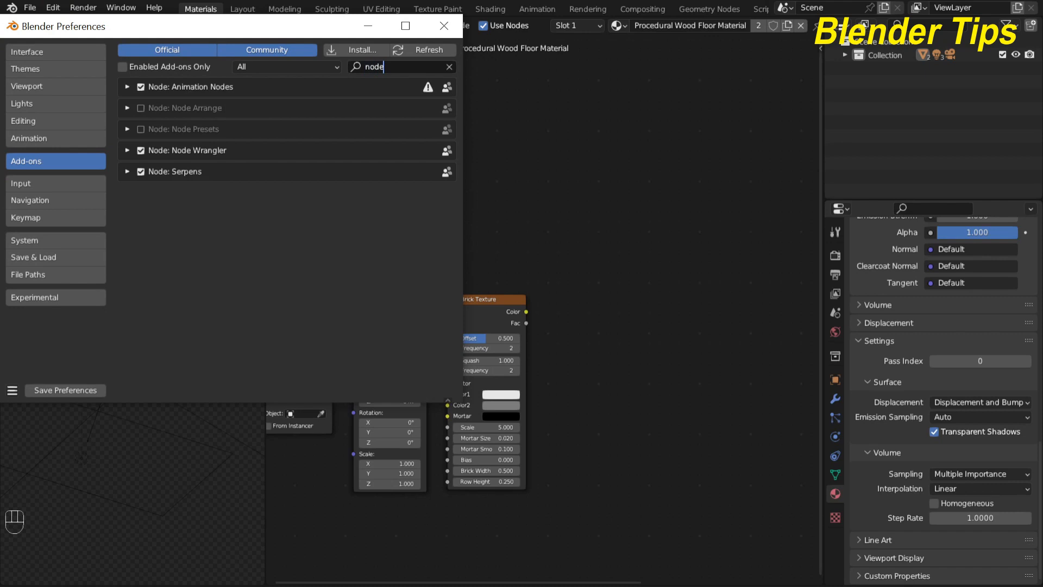
left_click(450, 28)
Preview the Brick Texture's Color output directly on the icosphere and the plane.
middle_click_drag(576, 260, 545, 219)
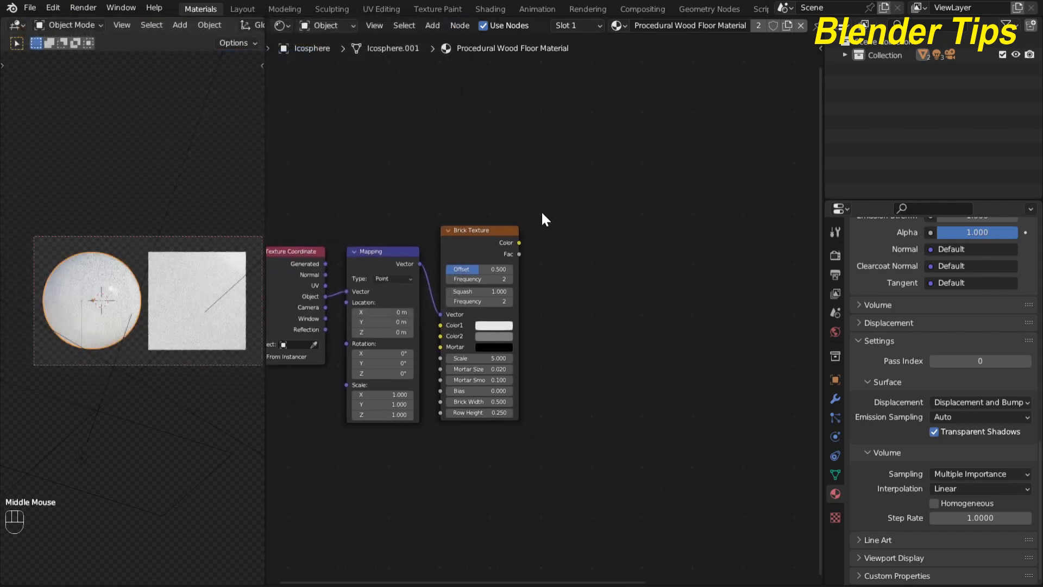
left_click(472, 244)
scroll(471, 243, "up", 2)
key("ctrl")
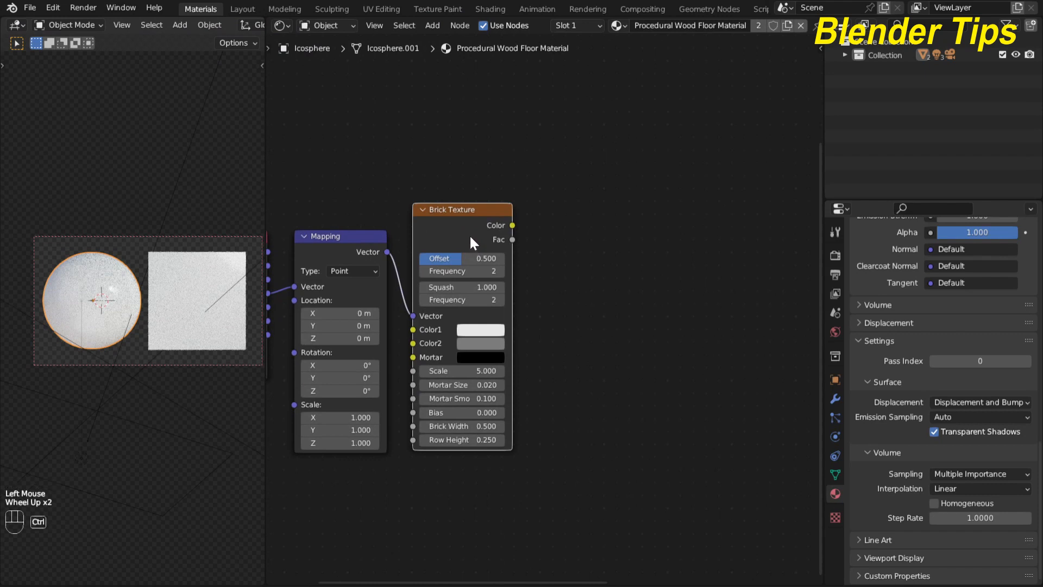
key("shift")
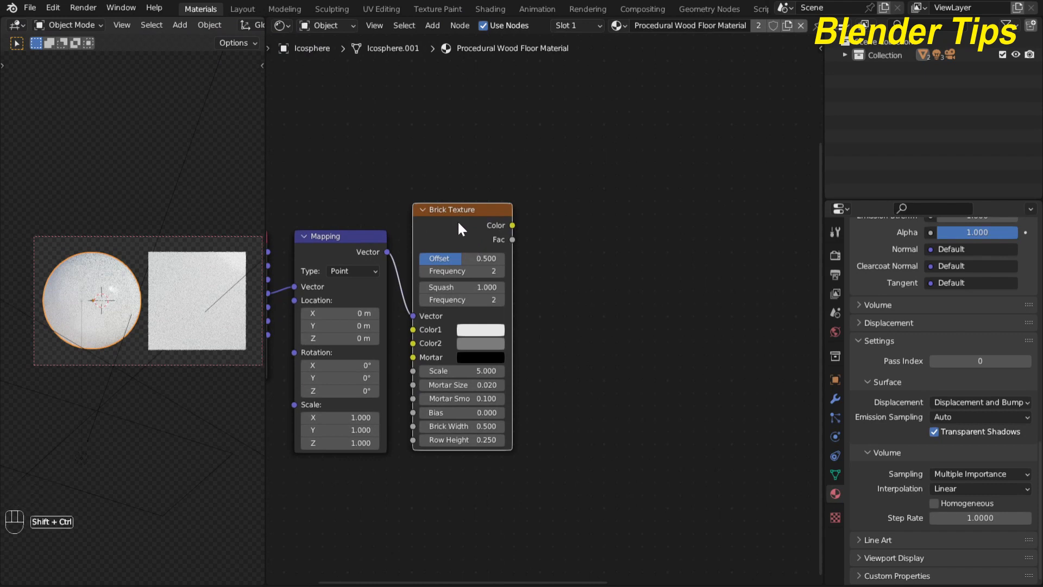
left_click(459, 224, "ctrl+shift")
scroll(200, 296, "up", 3)
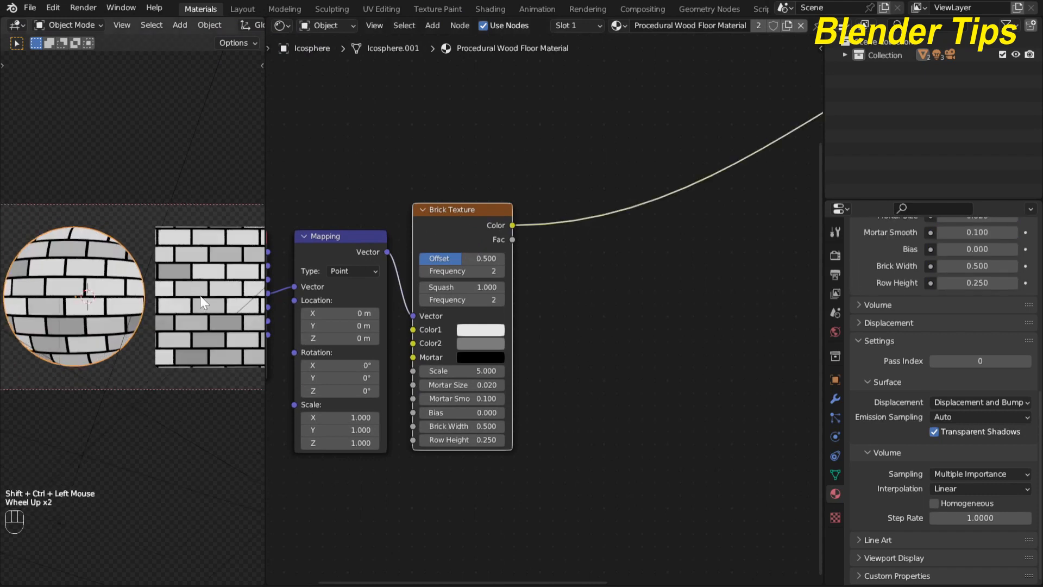
Move the Brick Texture node slightly farther from the Mapping node.
middle_click_drag(544, 293, 633, 272)
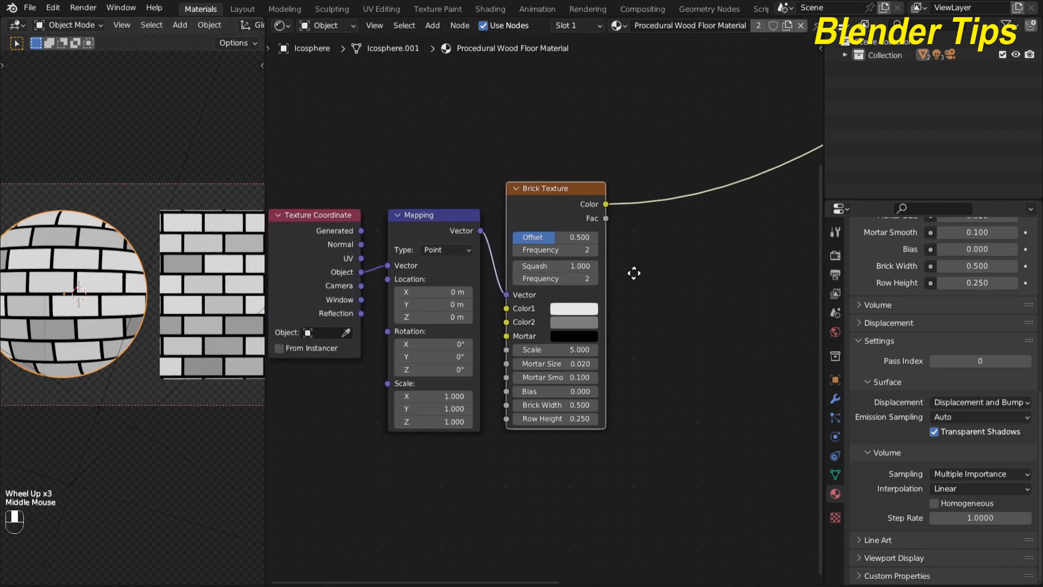
scroll(657, 284, "up", 4)
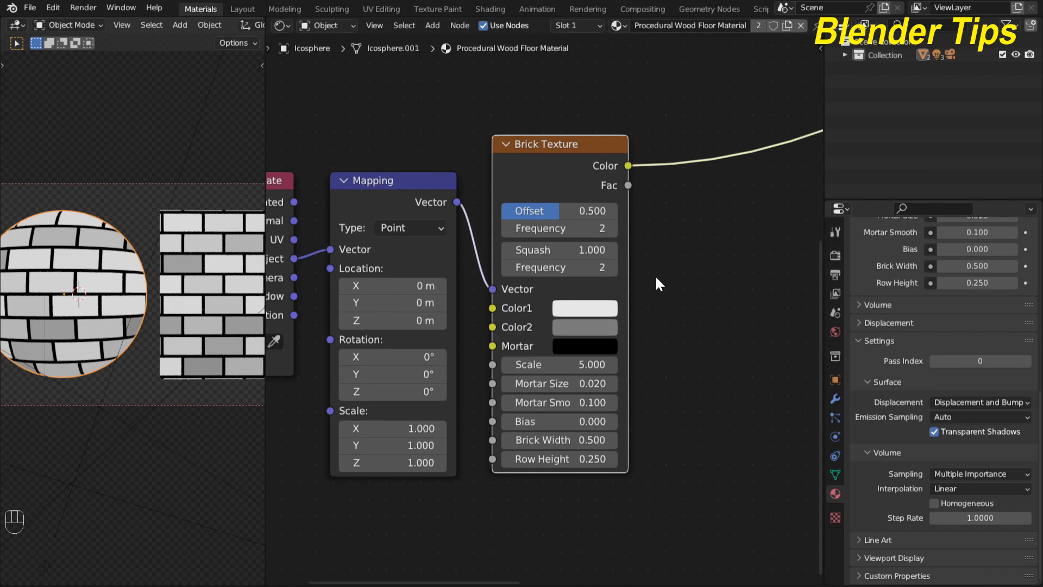
scroll(658, 273, "down", 4)
middle_click_drag(681, 260, 664, 265)
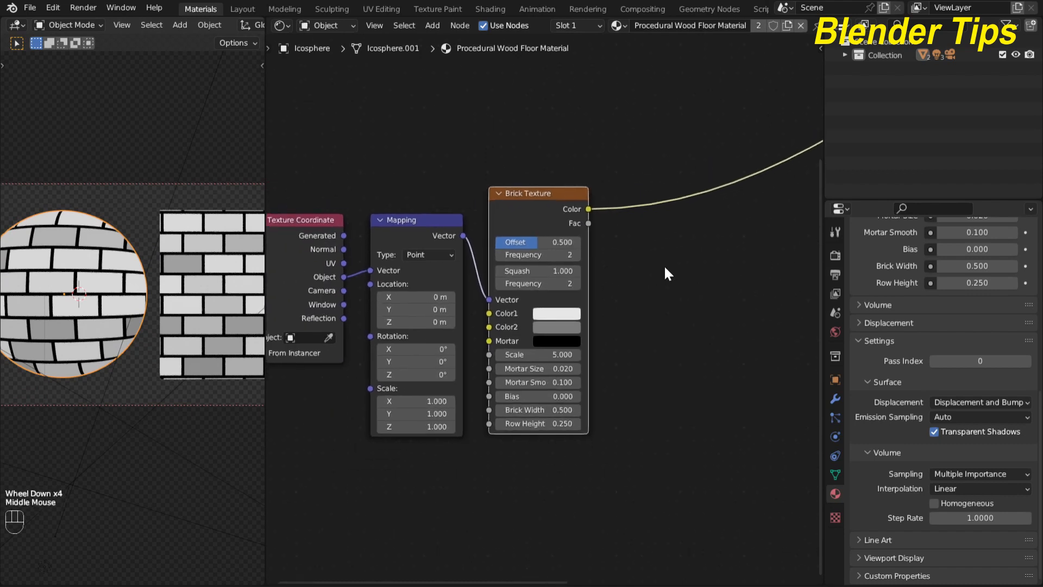
scroll(664, 265, "up", 5)
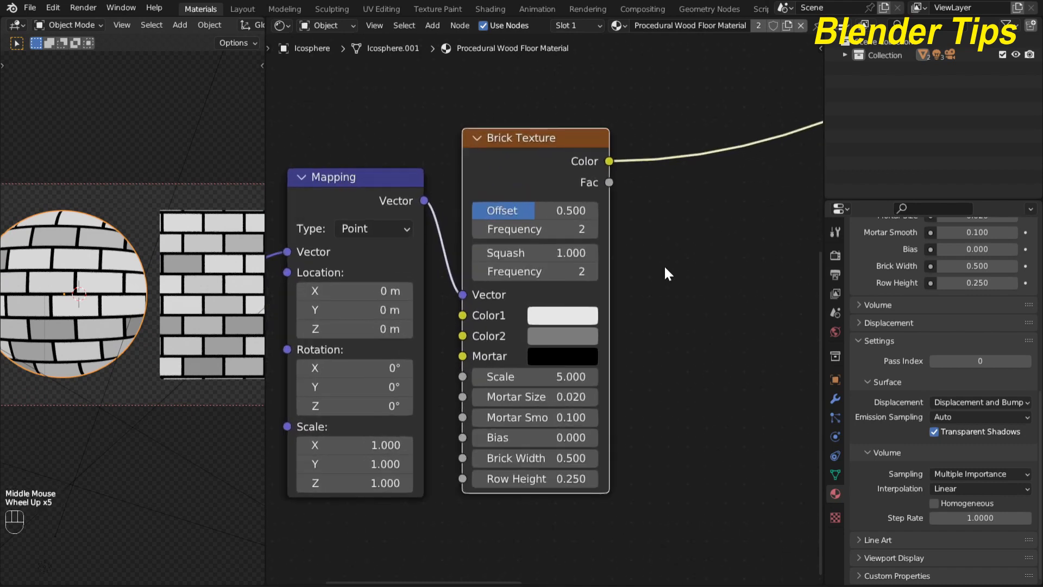
scroll(664, 265, "down", 5)
middle_click_drag(664, 265, 647, 285)
scroll(652, 287, "up", 2)
scroll(652, 287, "down", 2)
scroll(613, 298, "up", 3)
left_click_drag(516, 230, 531, 216)
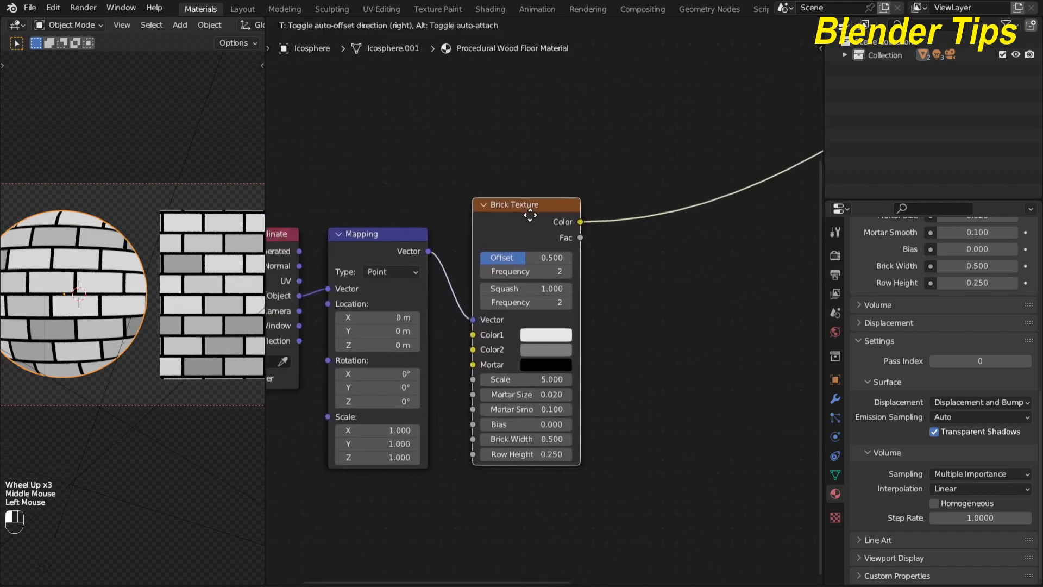
Darken the Brick Texture's Color1 to a dark grey.
scroll(636, 287, "up", 4)
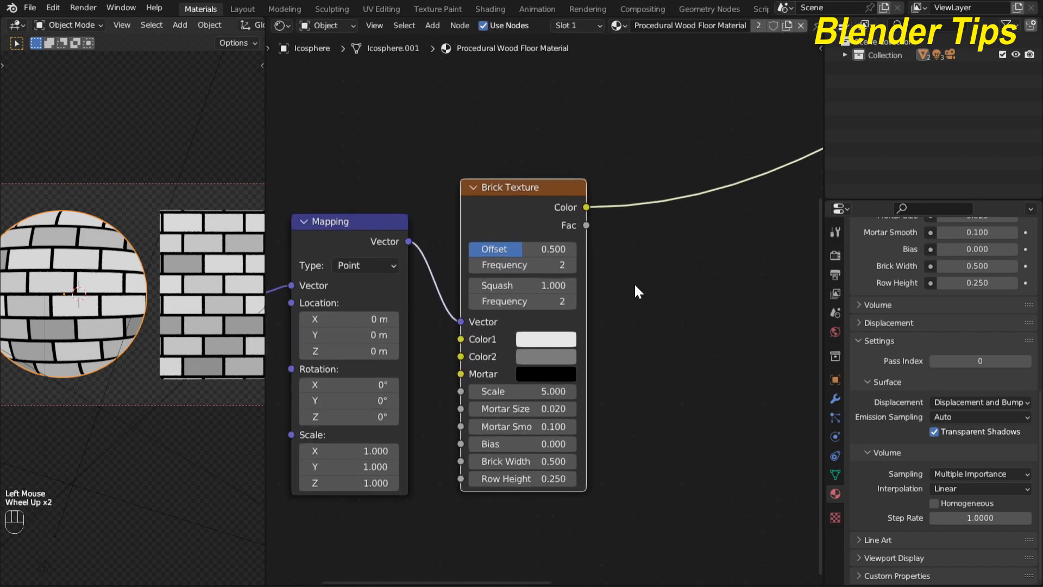
middle_click_drag(634, 283, 627, 260)
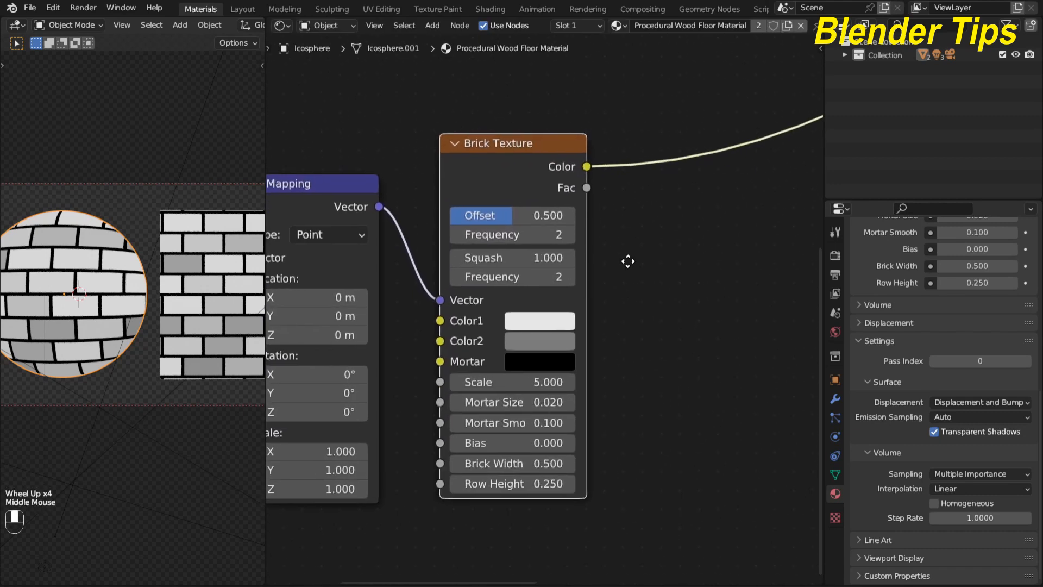
scroll(628, 258, "up", 2)
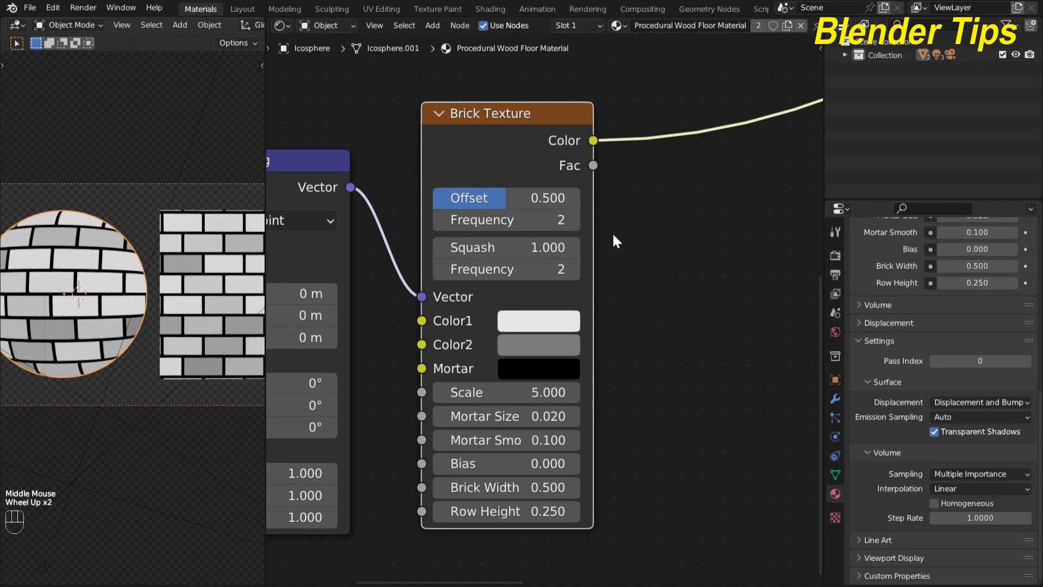
scroll(624, 285, "up", 2)
mouse_move(633, 268)
middle_mouse_down()
mouse_move(635, 277)
mouse_move(640, 253)
middle_mouse_up()
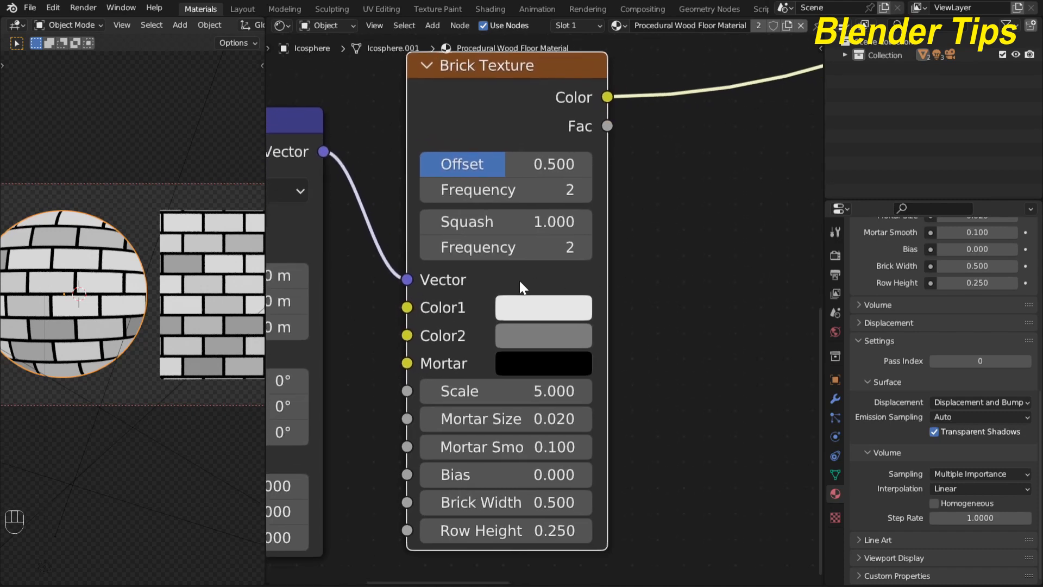
left_click(526, 315)
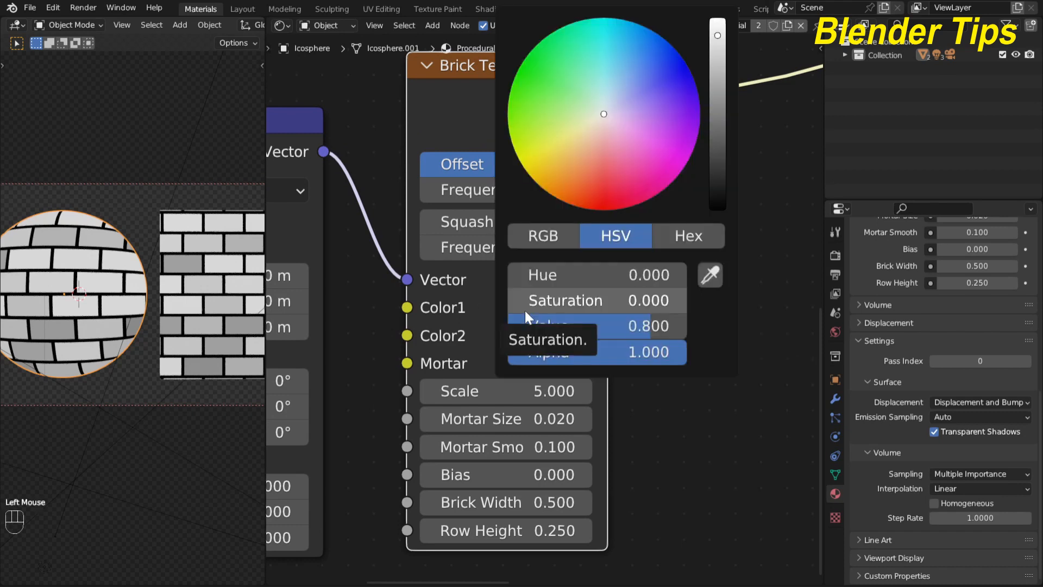
left_click_drag(718, 36, 718, 155)
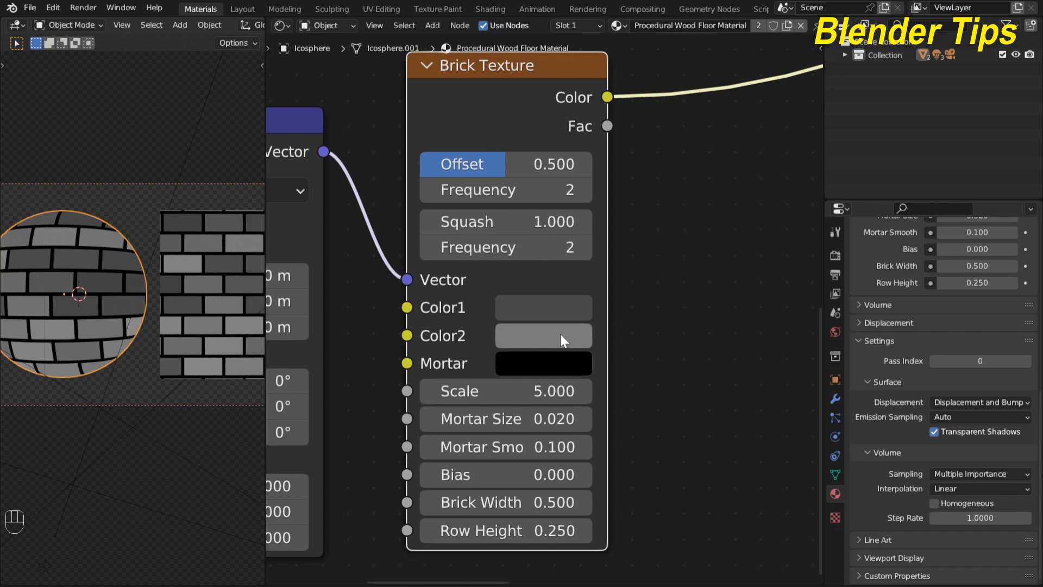
Brighten the Brick Texture's Color2 to a light grey with a Value of 0.795.
left_click(561, 335)
left_click_drag(719, 128, 718, 36)
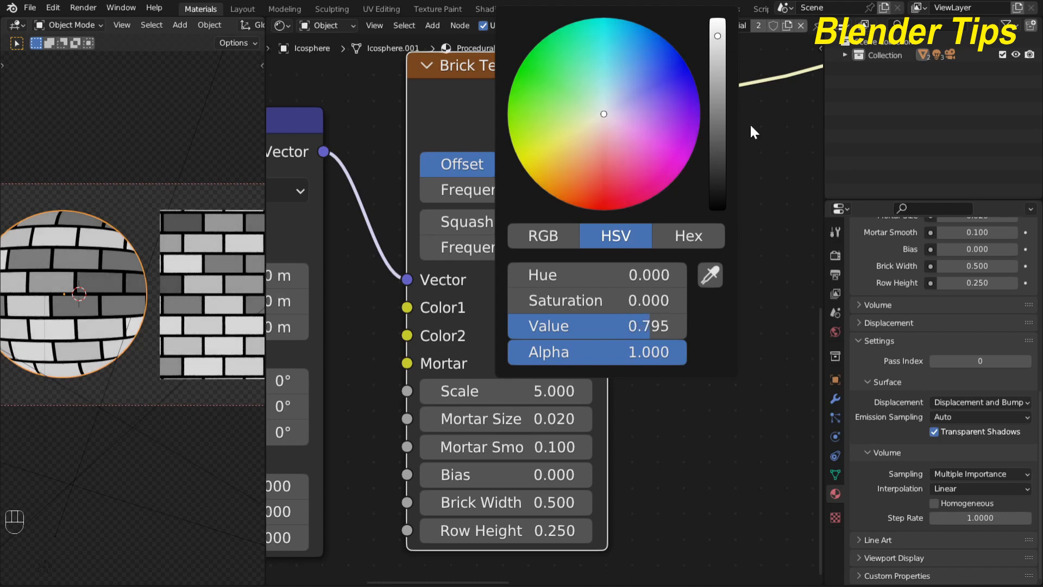
scroll(701, 383, "up", 3)
middle_click_drag(699, 383, 696, 306)
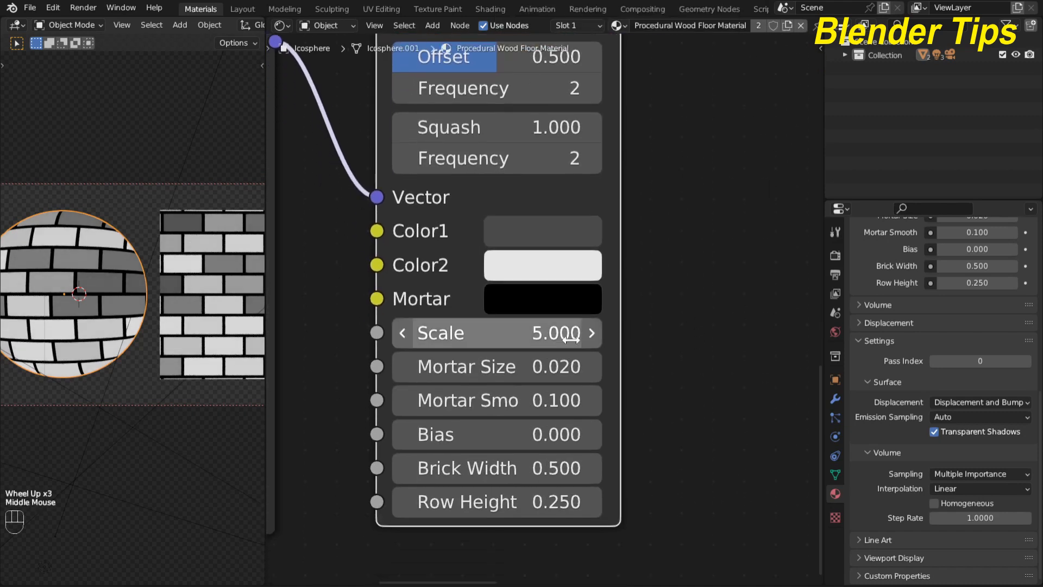
Set the Brick Texture's Scale to 12 so the pattern repeats more densely on both objects.
left_click(511, 341)
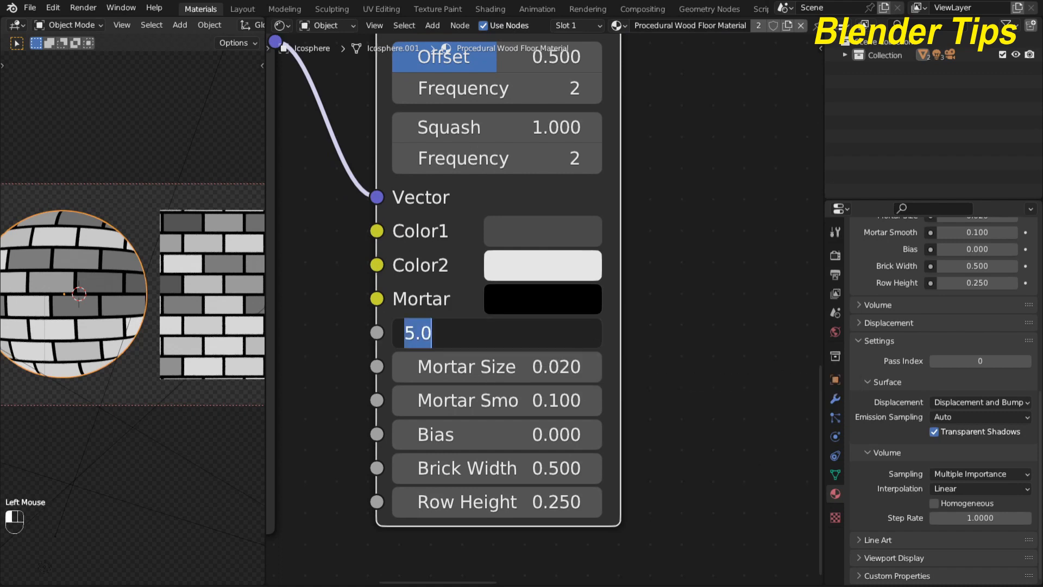
type("12")
key("Return")
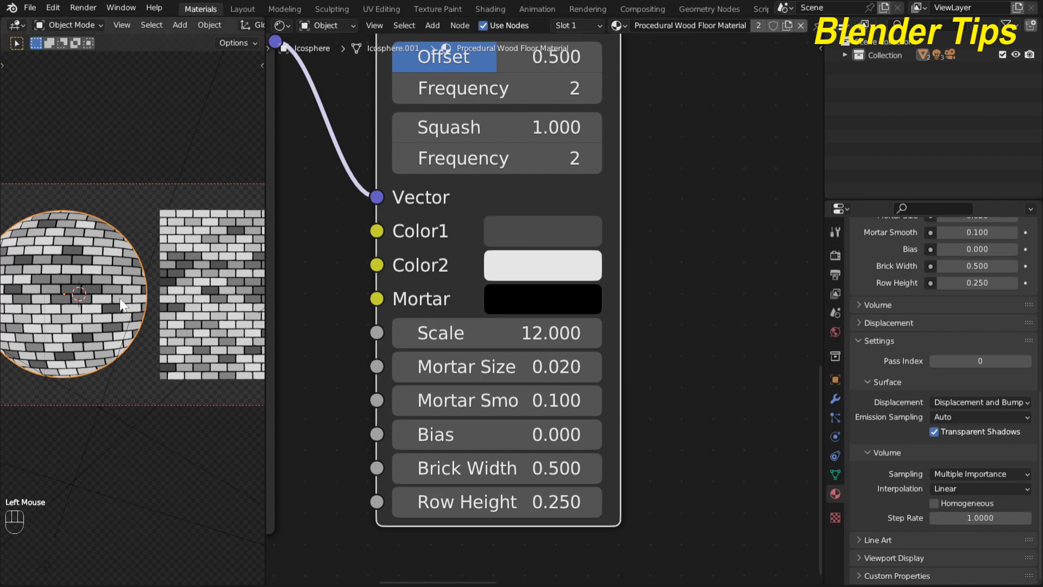
scroll(129, 288, "up", 3)
scroll(130, 288, "down", 2)
scroll(660, 365, "up", 2)
scroll(653, 375, "up", 1)
Thin the gaps between the planks by setting the Brick Texture's Mortar Size to 0.006.
left_click(654, 375)
scroll(654, 375, "up", 3)
scroll(654, 375, "down", 2)
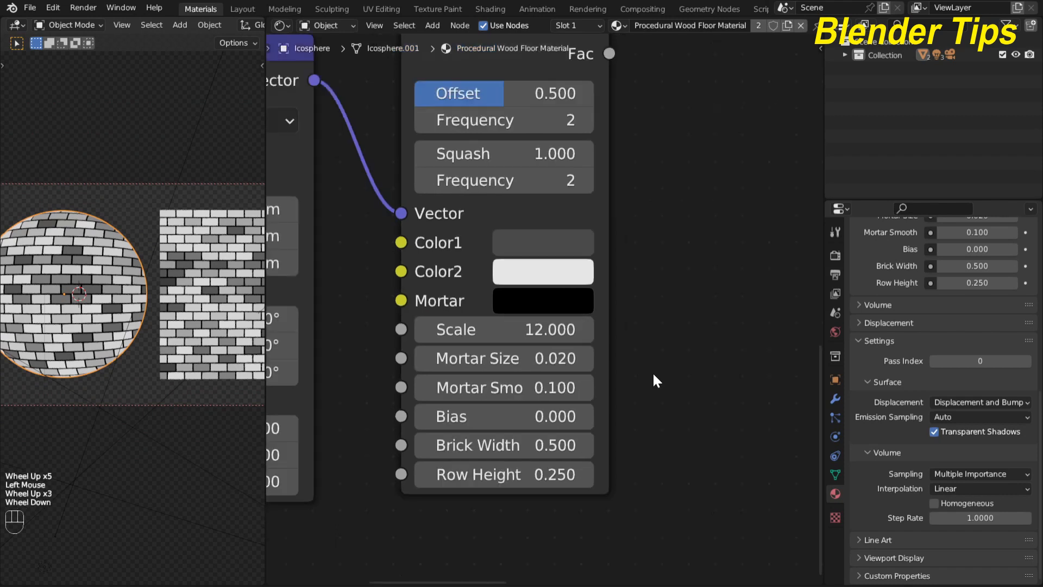
scroll(654, 375, "up", 2)
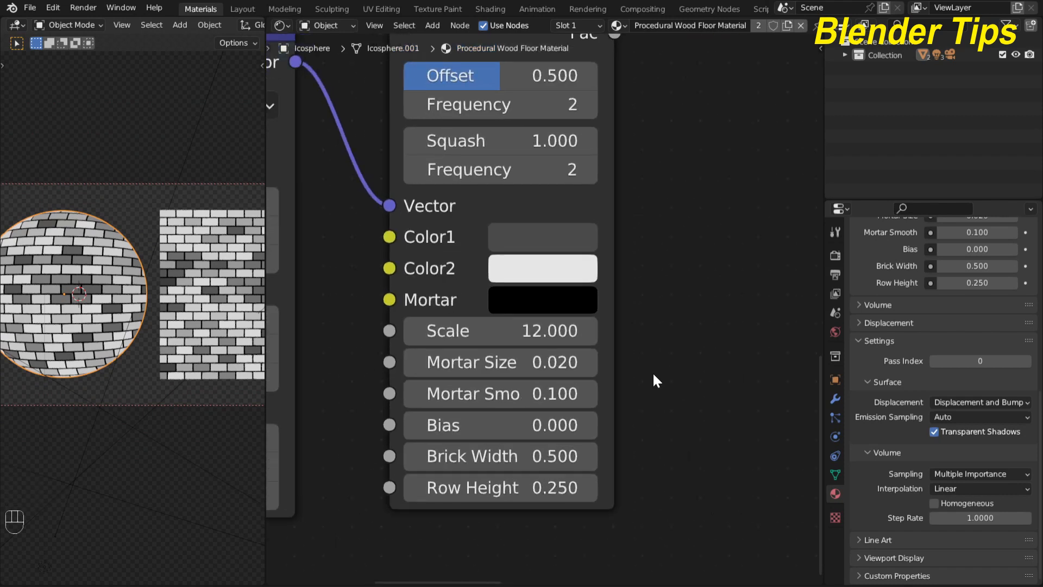
left_click_drag(524, 363, 487, 363)
left_click(523, 362)
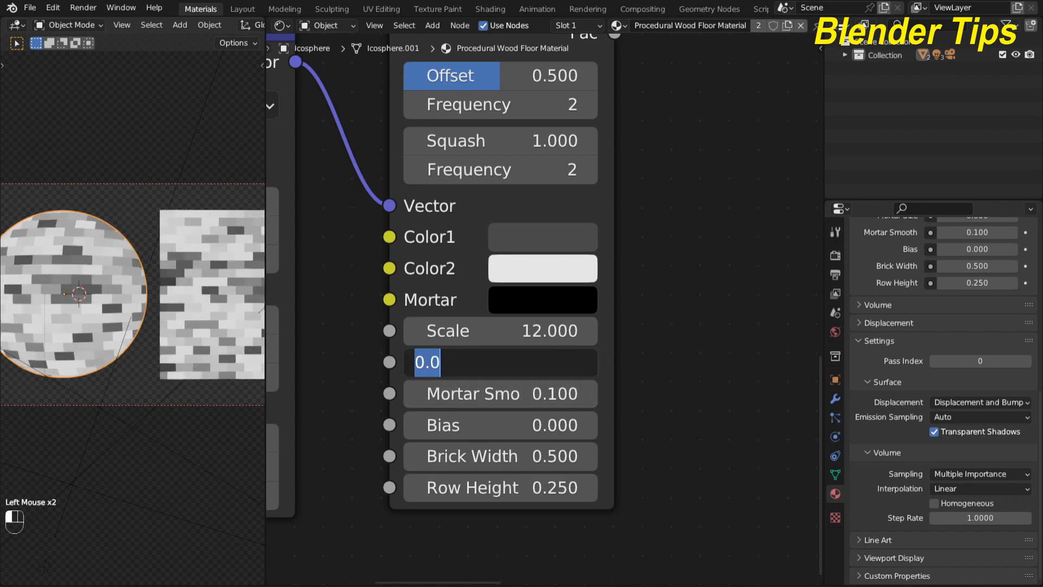
type(".006")
key("Return")
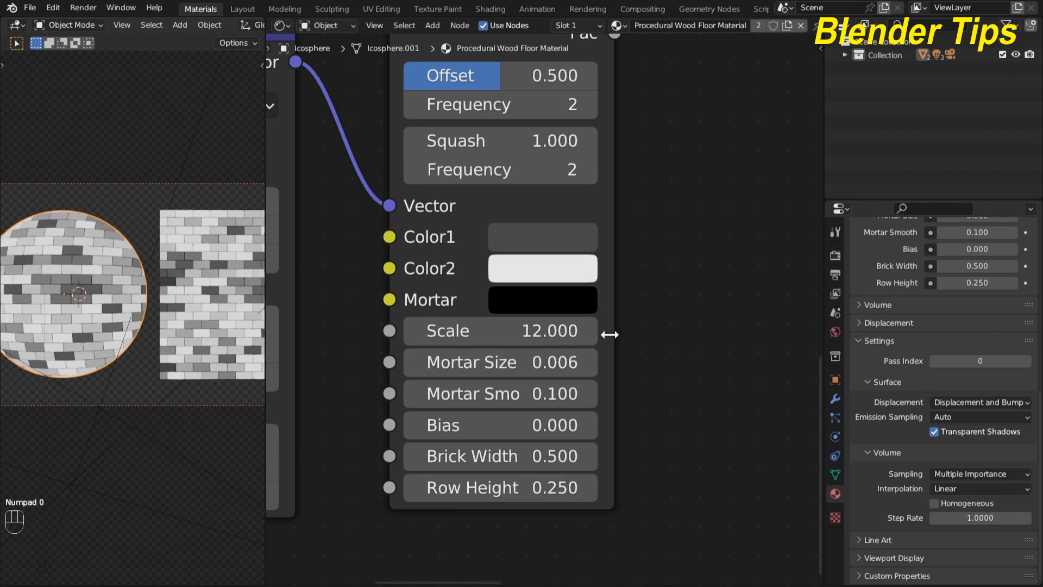
scroll(229, 272, "up", 4)
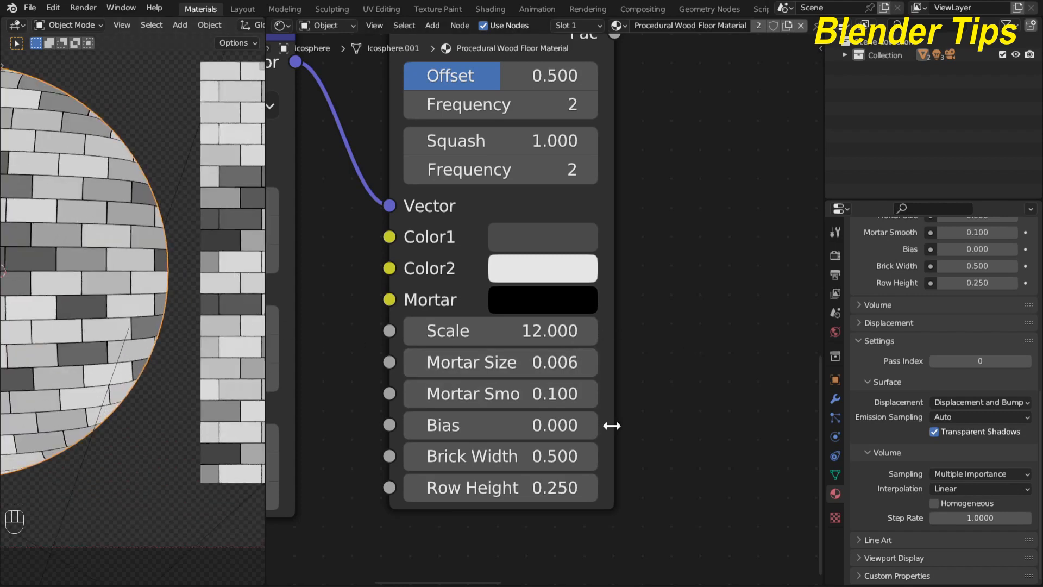
Raise the Brick Texture's Mortar Smooth to its maximum of 1.000.
scroll(610, 424, "down", 1)
middle_click_drag(610, 424, 617, 400)
scroll(611, 400, "up", 2)
left_click_drag(467, 372, 538, 372)
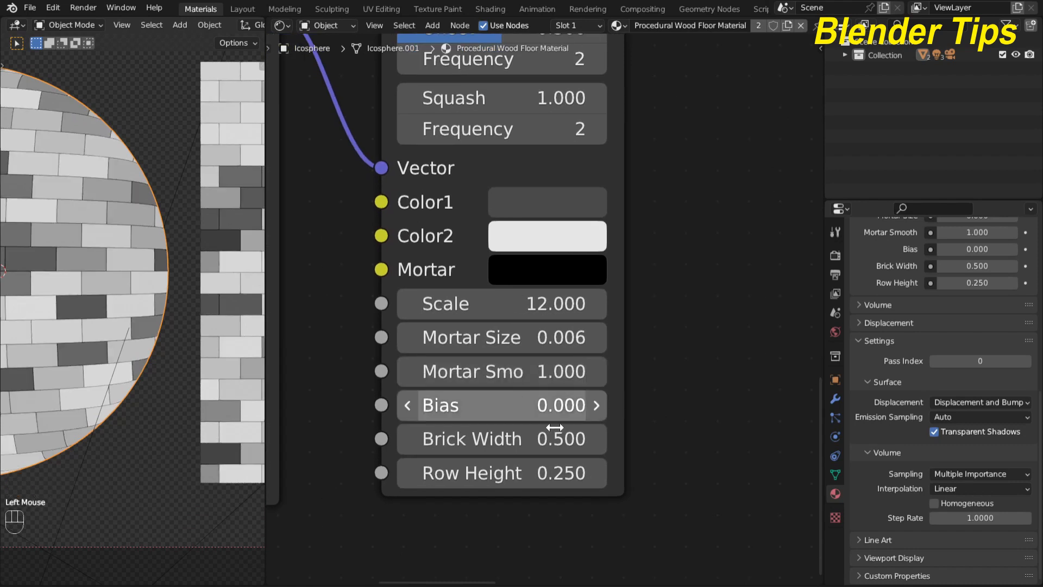
Lengthen the bricks into planks by setting the Brick Texture's Brick Width to 2.
middle_click_drag(654, 455, 665, 403)
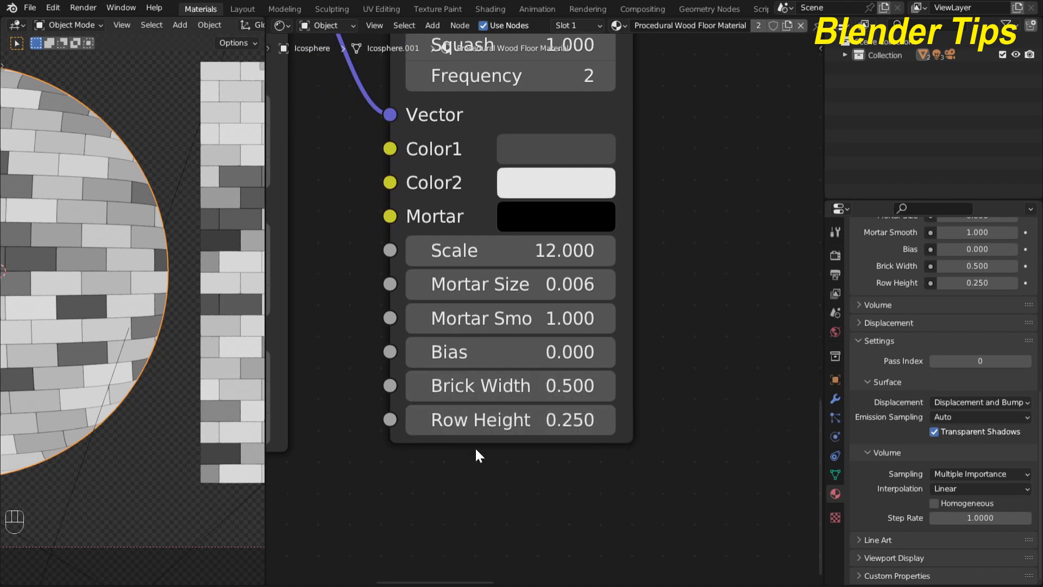
scroll(476, 454, "up", 1)
left_click_drag(469, 386, 556, 385)
double_click(468, 386)
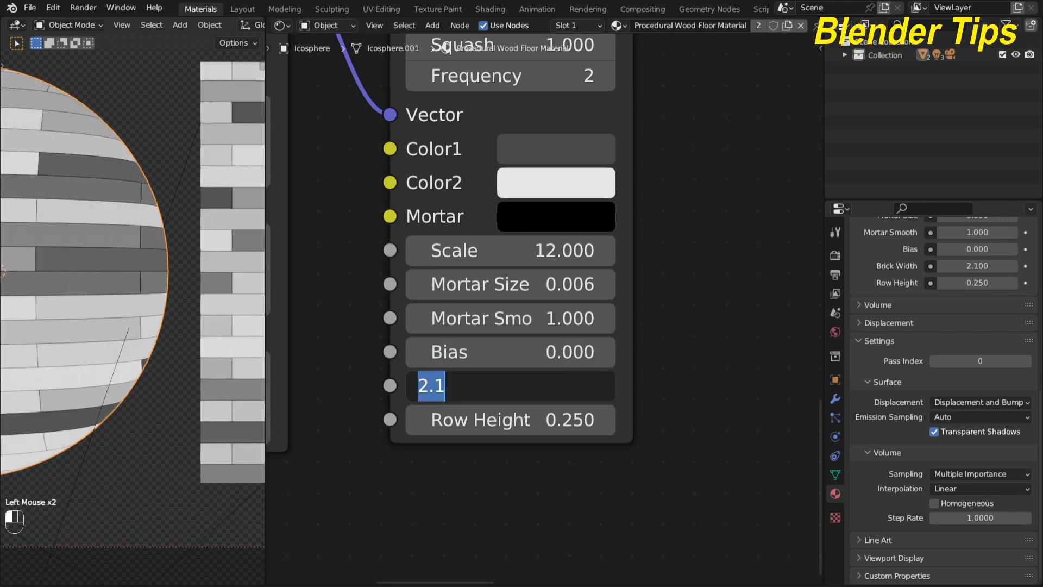
type("2")
key("Return")
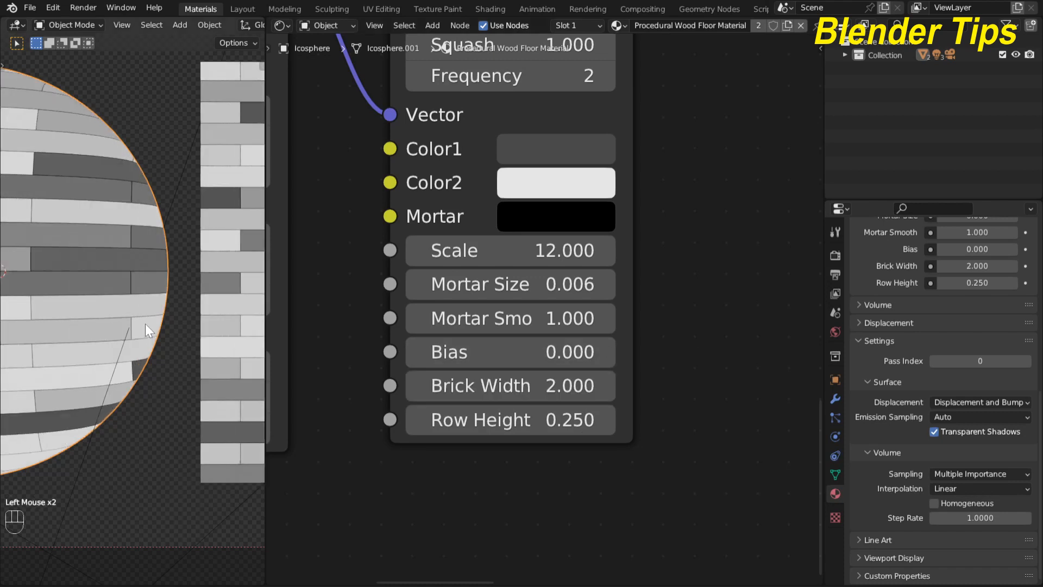
scroll(145, 324, "down", 2)
scroll(144, 321, "down", 1)
scroll(144, 322, "up", 3)
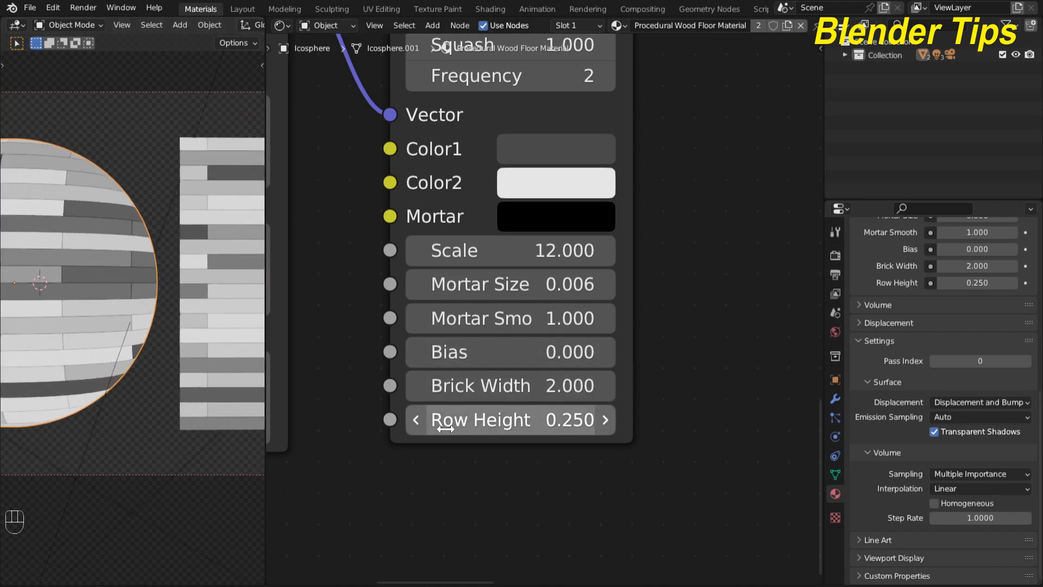
Add a Noise Texture node and place it above the Brick Texture node.
scroll(647, 327, "down", 2)
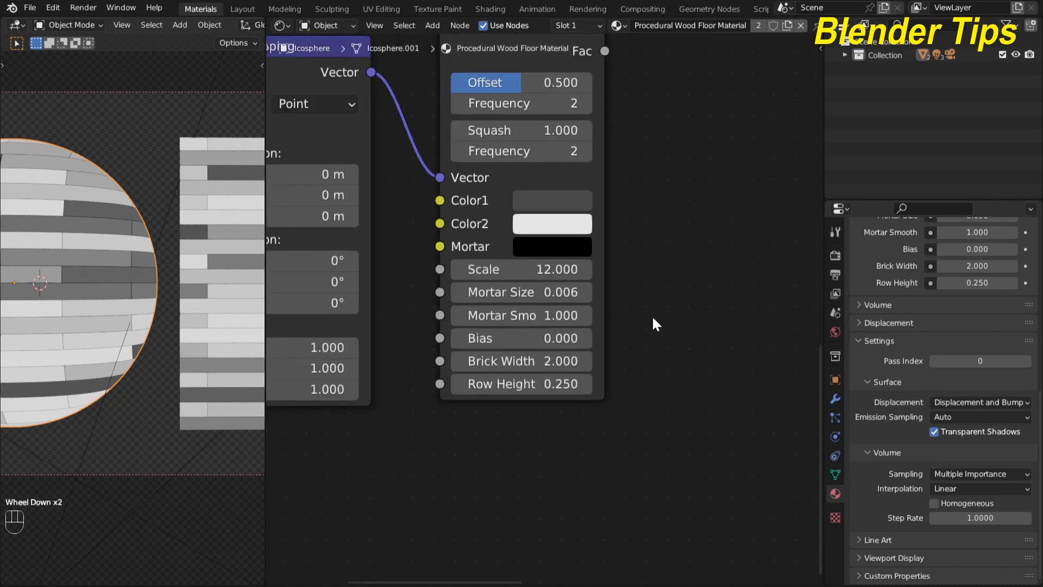
scroll(653, 318, "down", 2)
scroll(653, 318, "up", 1)
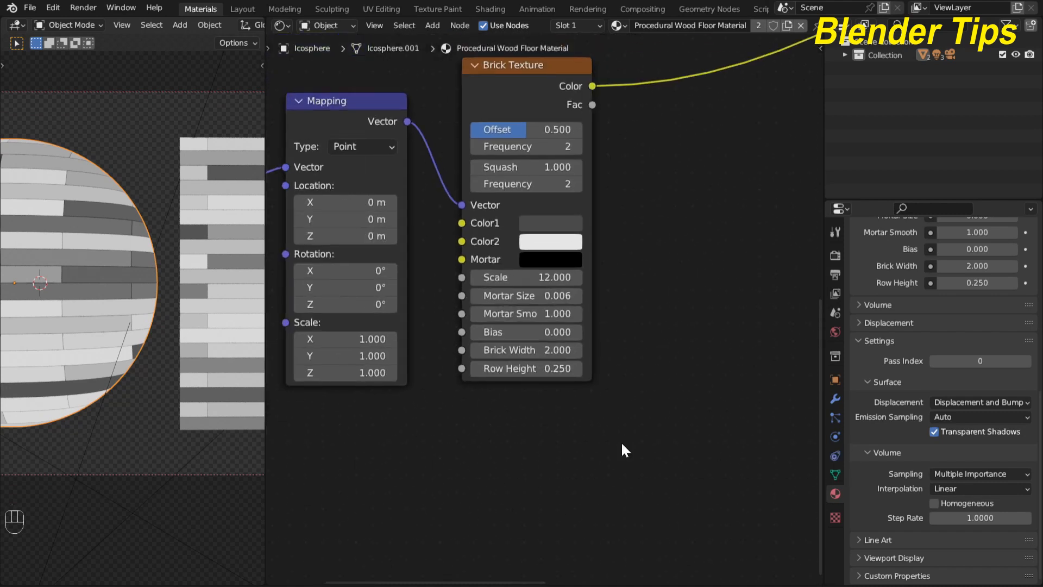
scroll(608, 294, "down", 8)
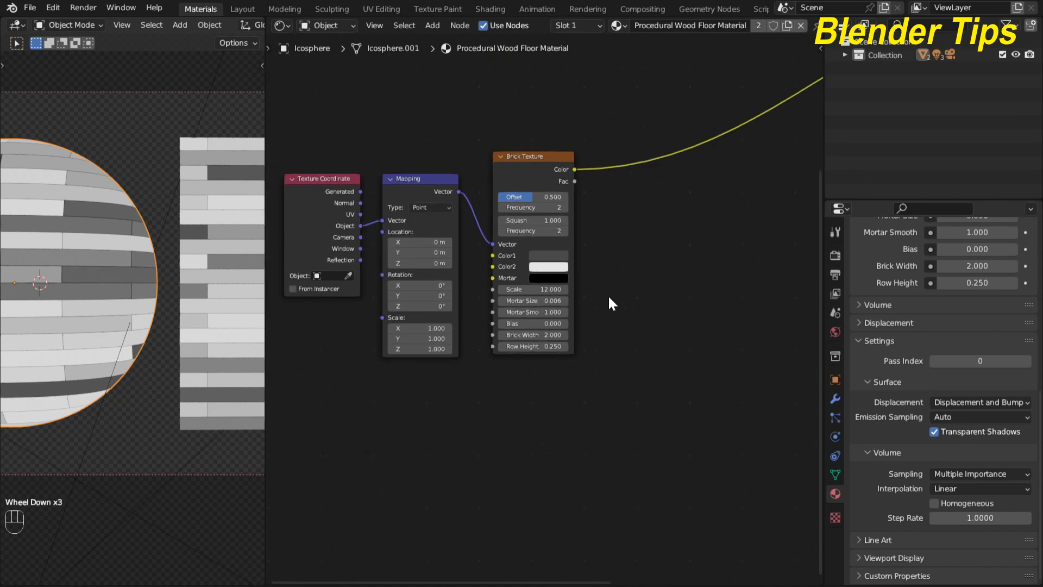
middle_click_drag(608, 295, 582, 454)
scroll(536, 457, "up", 2)
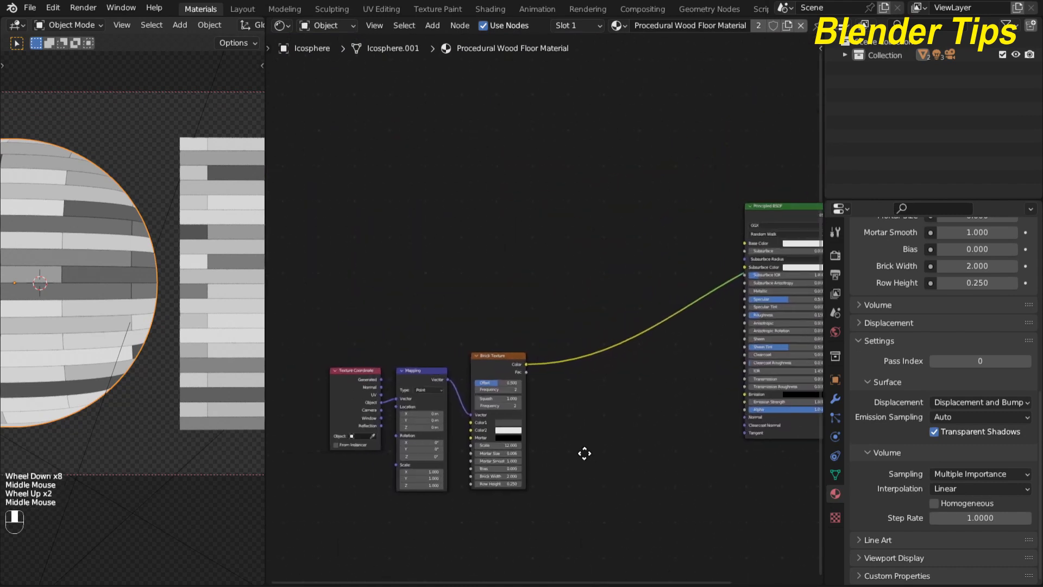
scroll(478, 302, "up", 3)
middle_click_drag(478, 303, 486, 256)
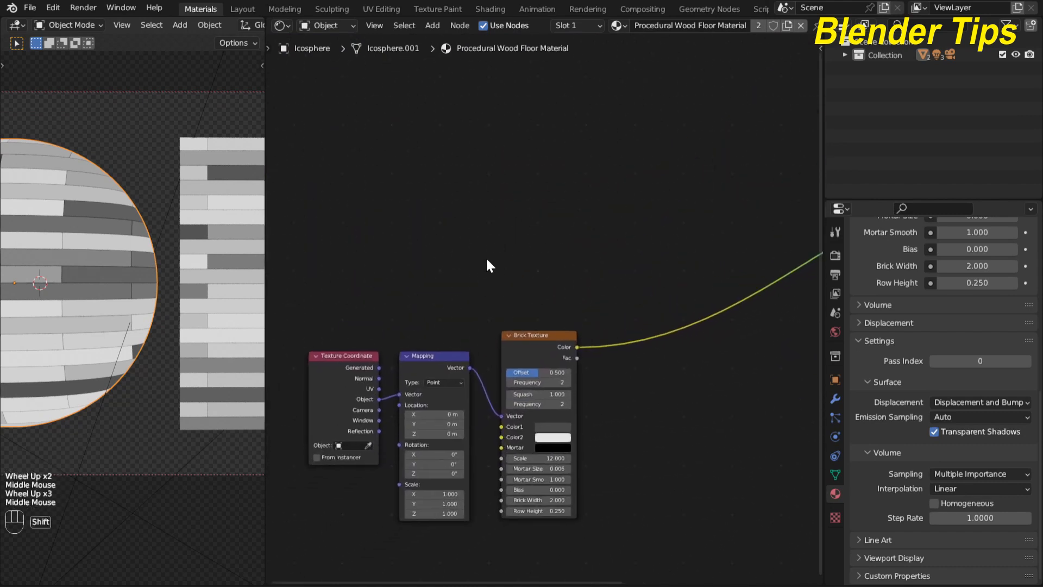
key("shift+a")
left_click(486, 256)
type("noi")
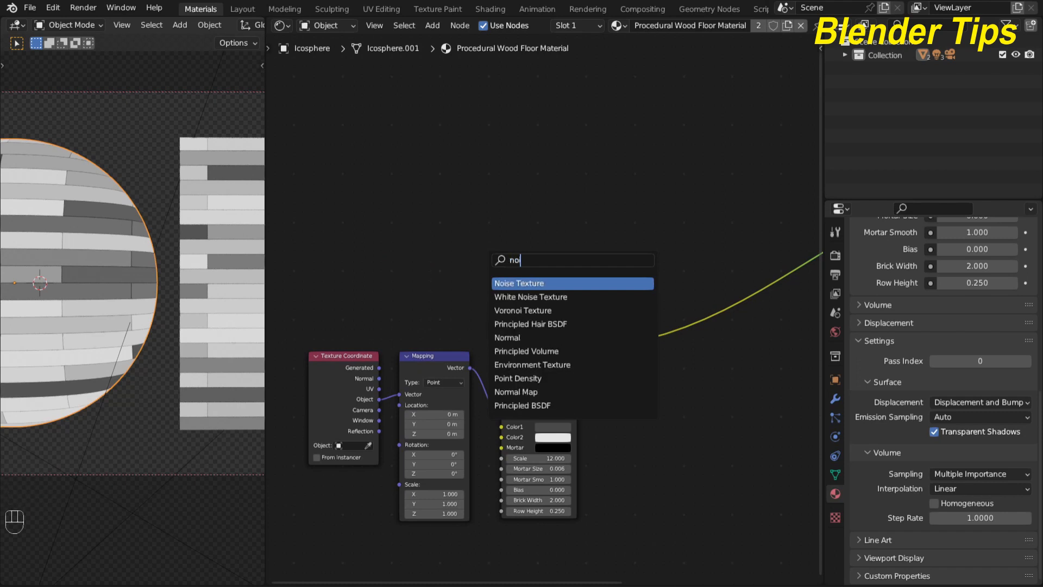
key("Return")
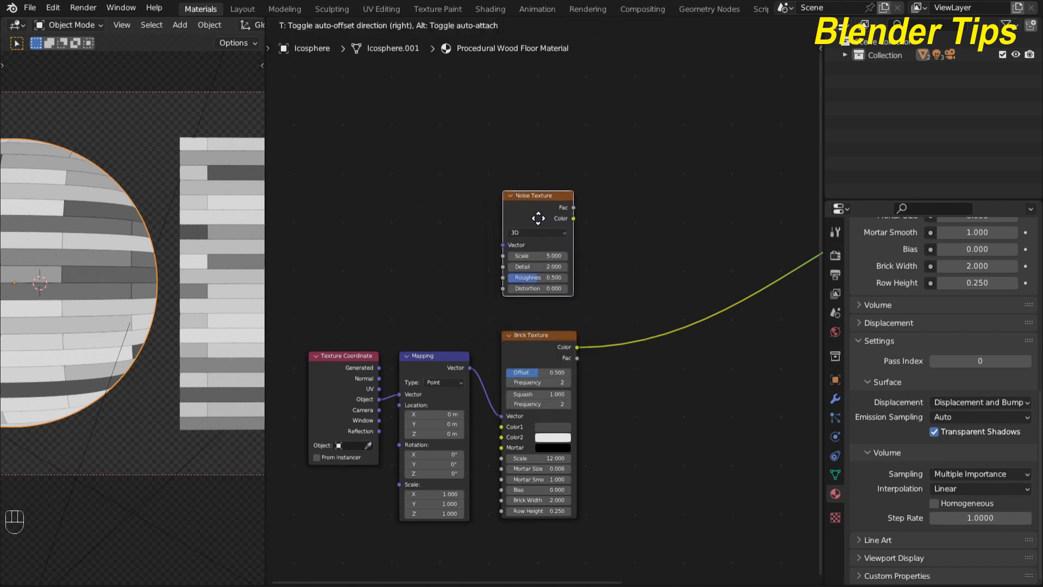
left_click(538, 218)
scroll(569, 231, "up", 3)
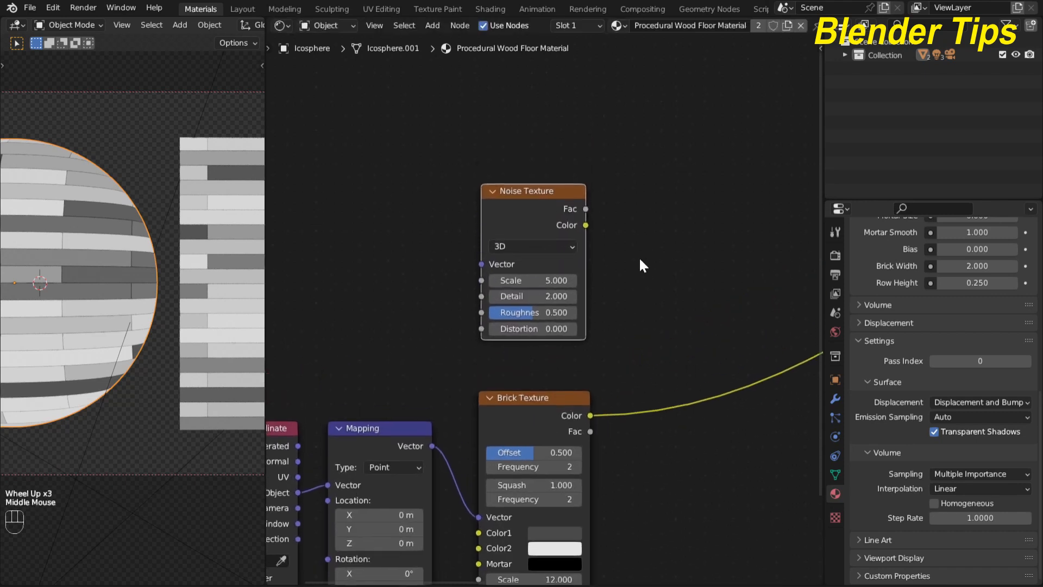
Add Texture Coordinate and Mapping nodes to the Noise Texture, move them above the brick's mapping nodes, and drive them from Object coordinates.
key("ctrl+t")
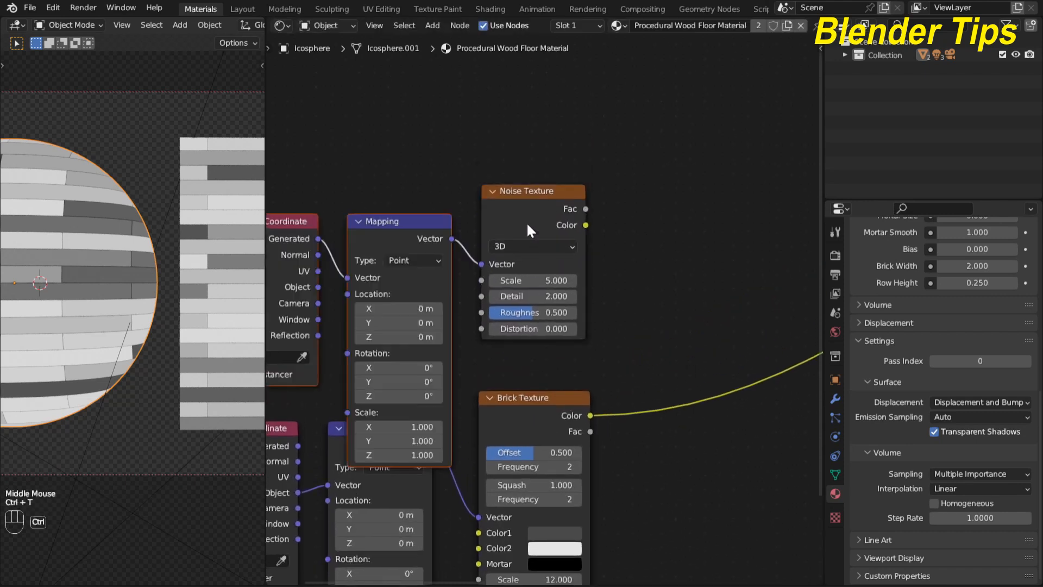
scroll(543, 326, "down", 1)
middle_click_drag(611, 343, 653, 333)
left_click_drag(452, 213, 438, 164)
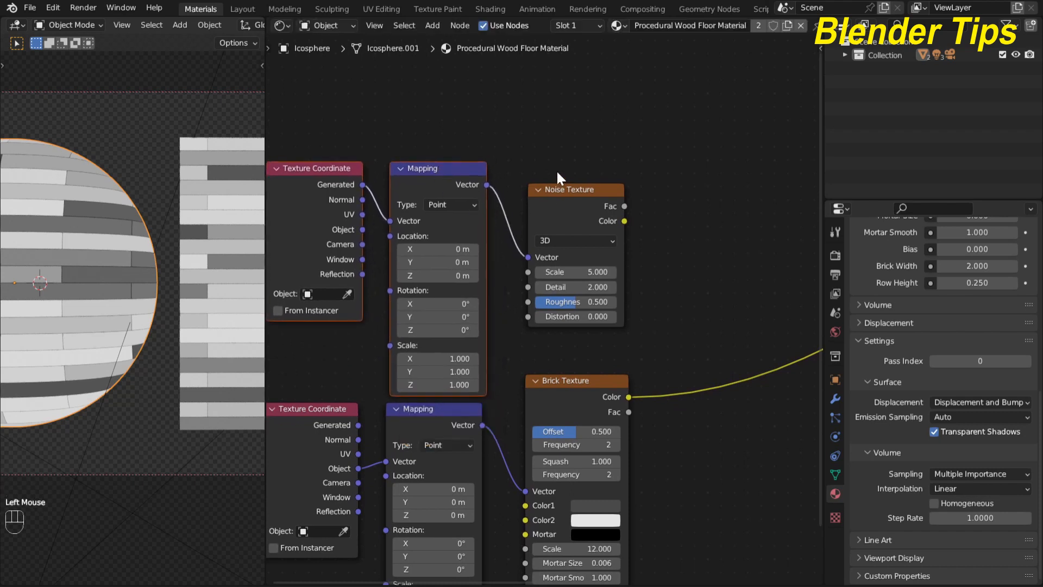
left_click_drag(363, 230, 385, 220)
scroll(665, 214, "up", 3)
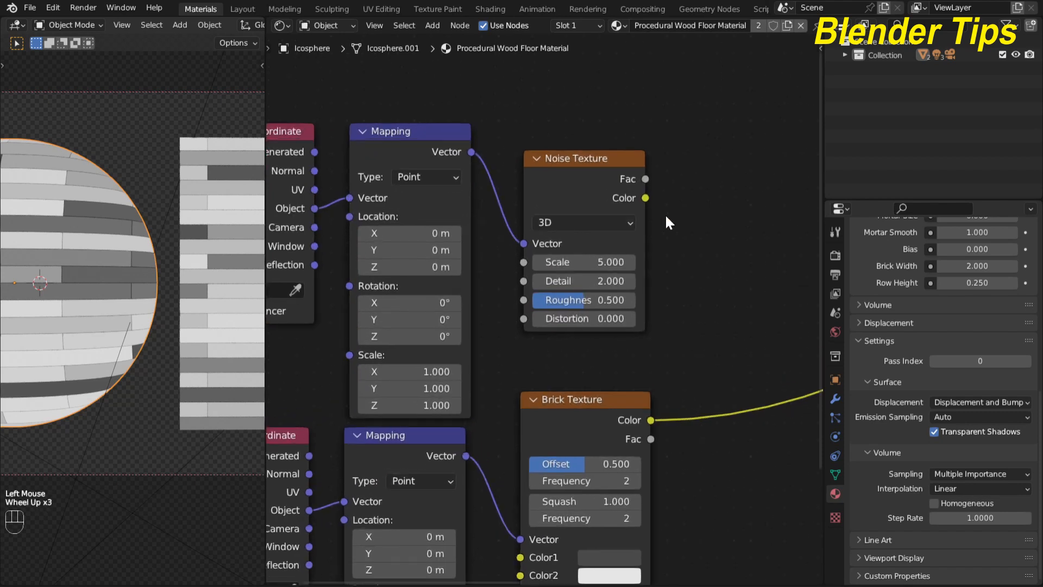
Preview the Noise Texture's Fac output on the icosphere and the plane.
middle_click_drag(665, 213, 638, 204)
left_click(519, 155)
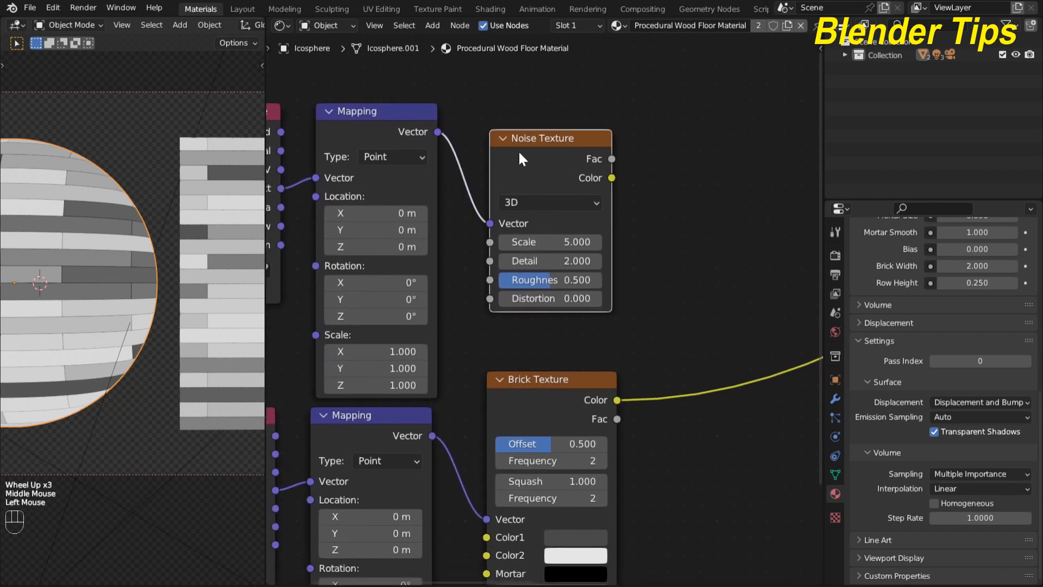
left_click(520, 154, "ctrl+shift")
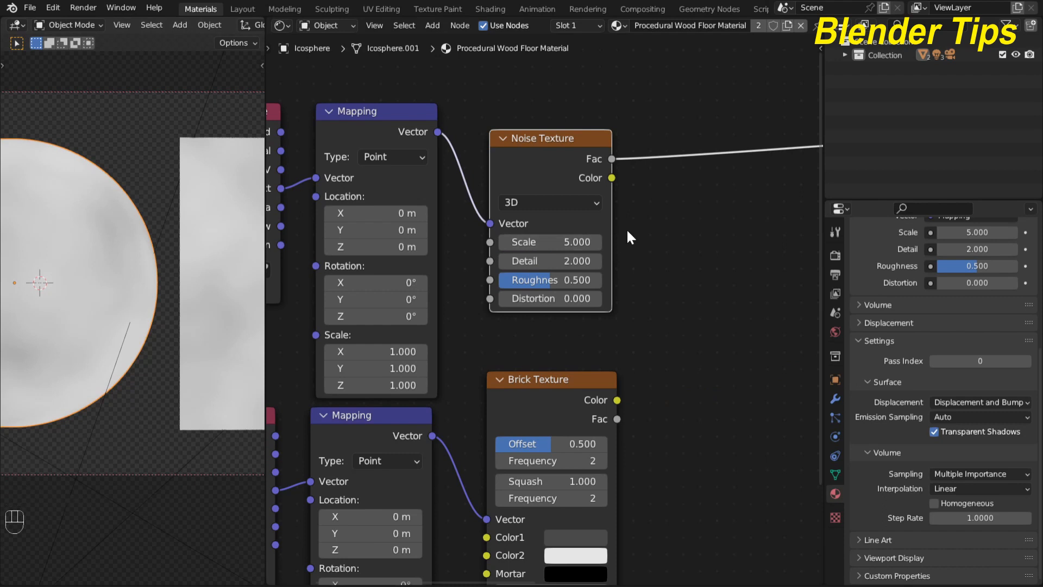
Set the Noise Texture's Scale to 20 and its Detail to 14.
scroll(641, 229, "up", 2)
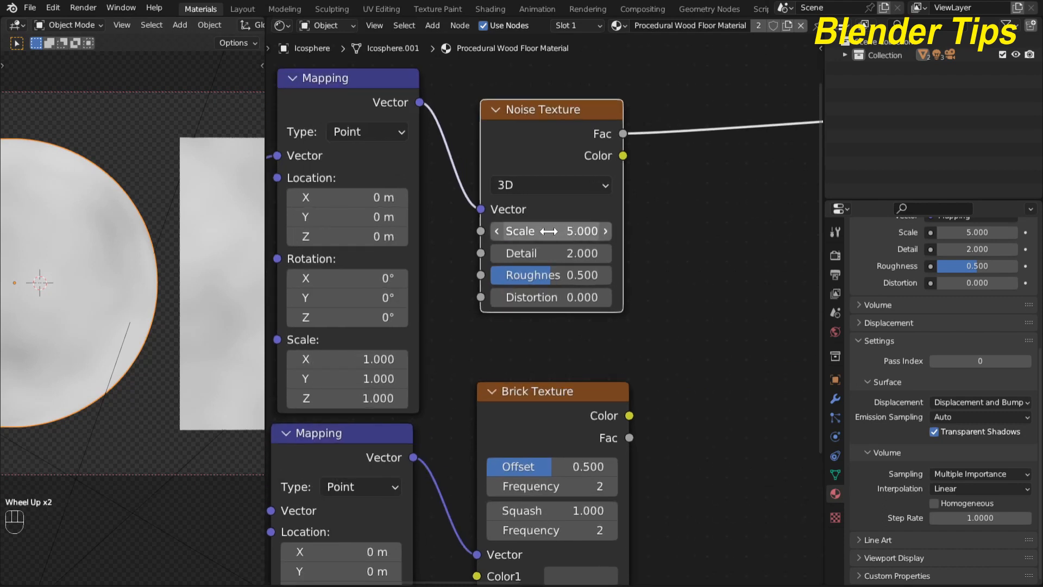
mouse_move(533, 231)
left_mouse_down()
mouse_move(573, 232)
mouse_move(534, 230)
left_mouse_up()
double_click(533, 231)
type("20")
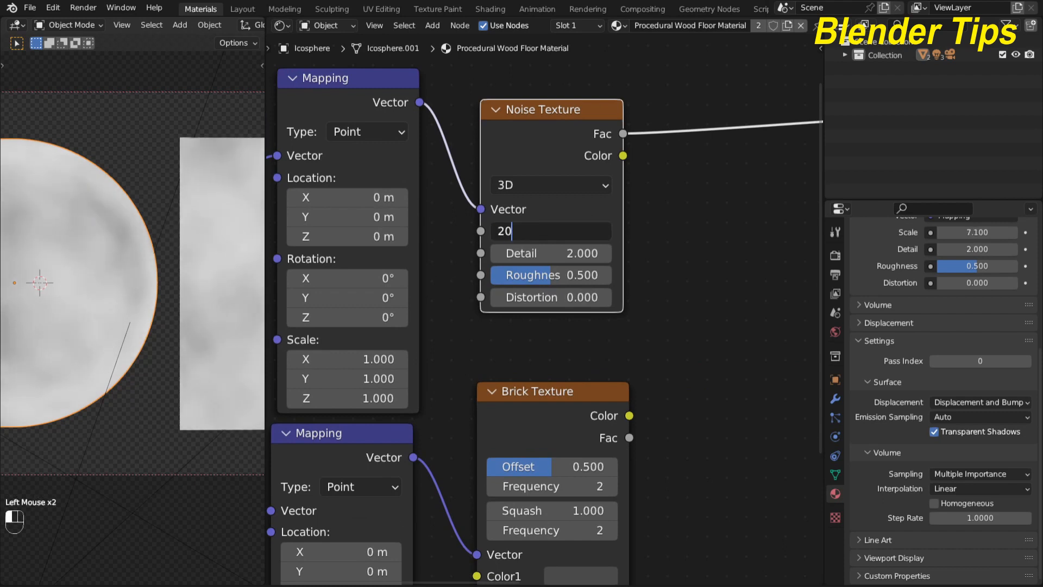
key("Return")
left_click_drag(551, 253, 565, 253)
double_click(551, 253)
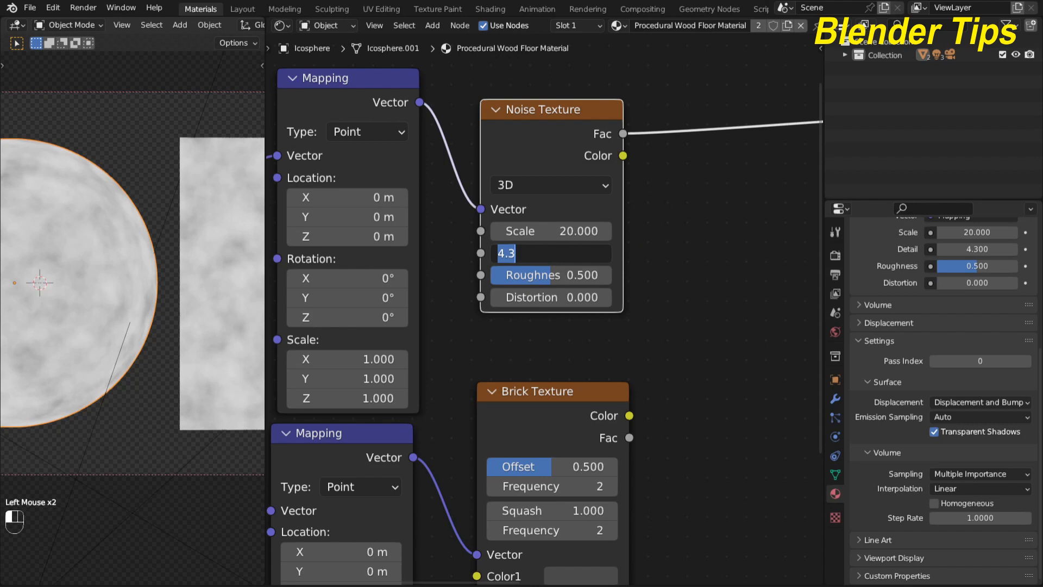
type("14")
key("Return")
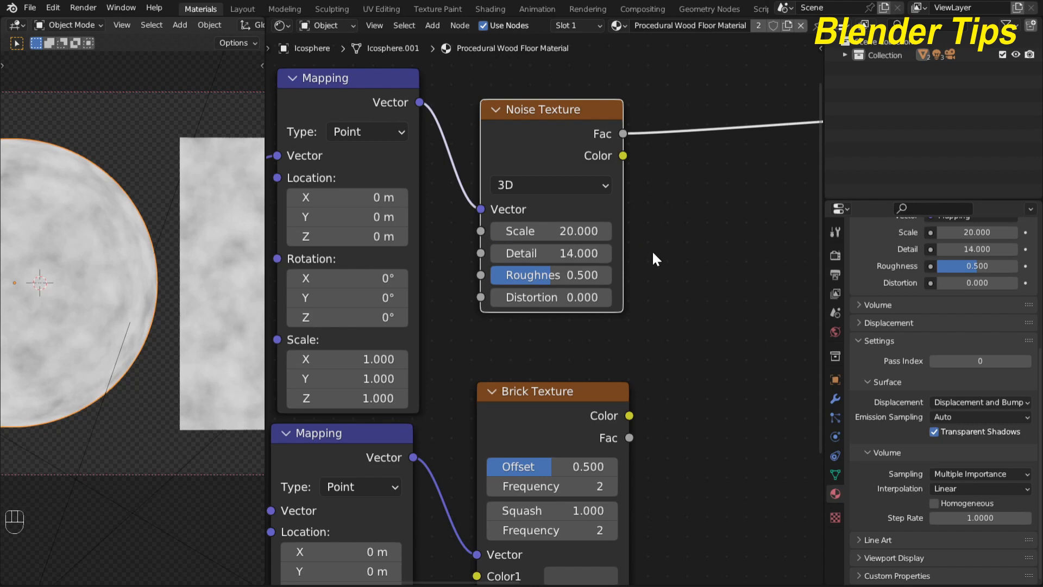
Set the Noise Texture's Roughness to 0.700 and check the pattern up close on the icosphere.
left_click(532, 273)
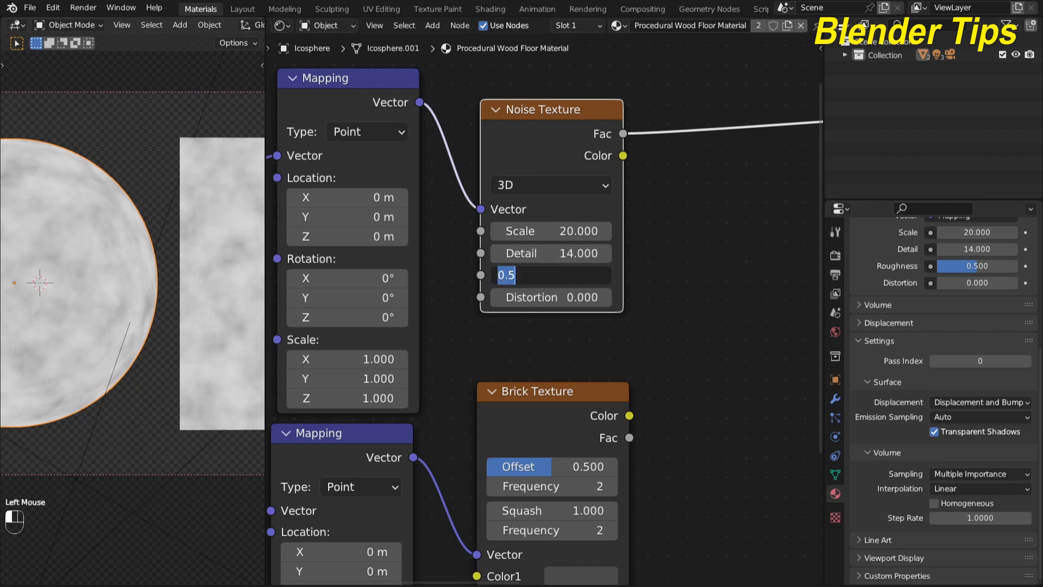
type(".700")
key("Return")
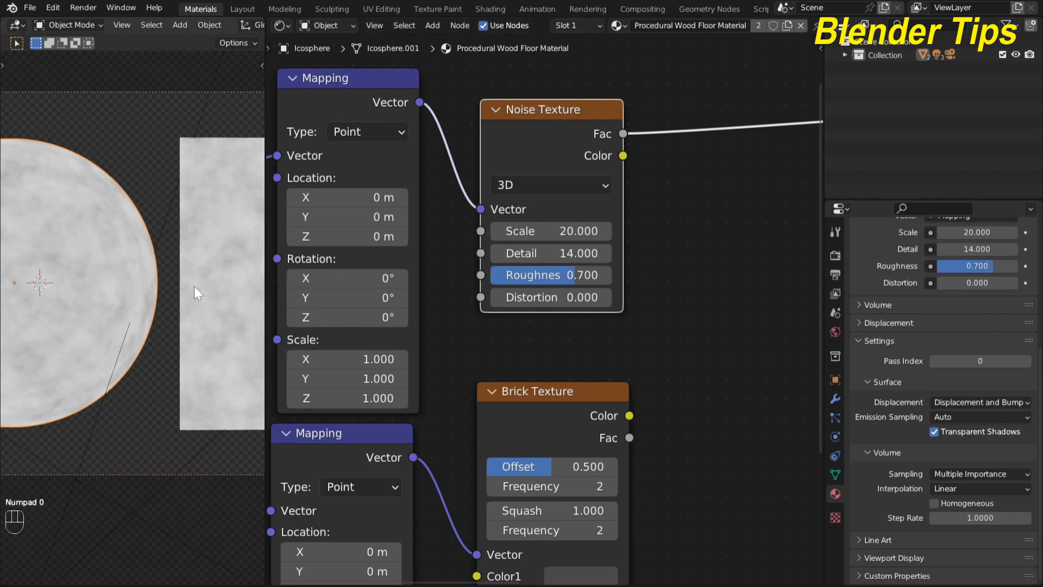
scroll(108, 292, "up", 6)
scroll(106, 293, "down", 2)
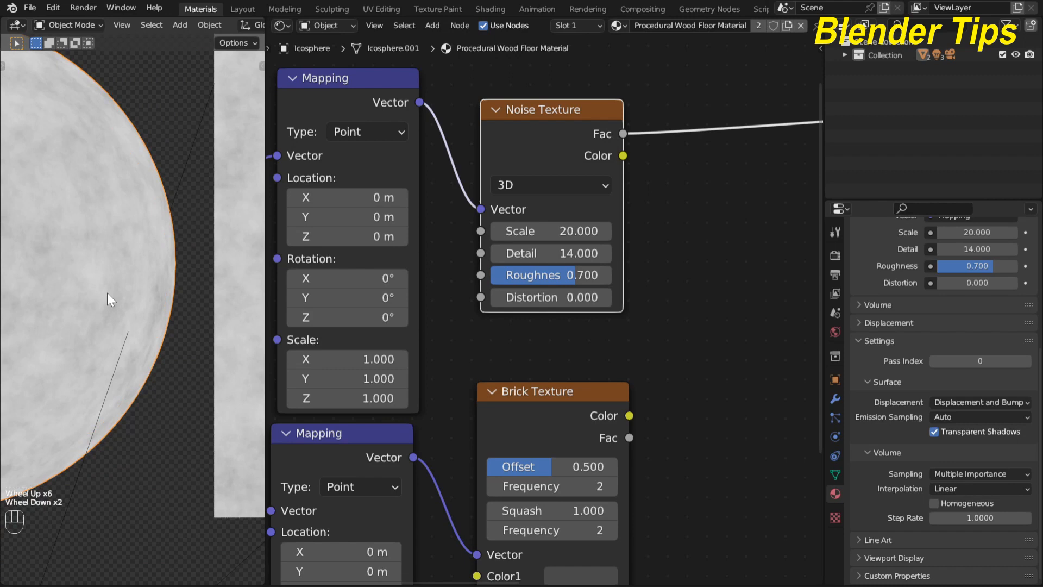
scroll(110, 291, "down", 3)
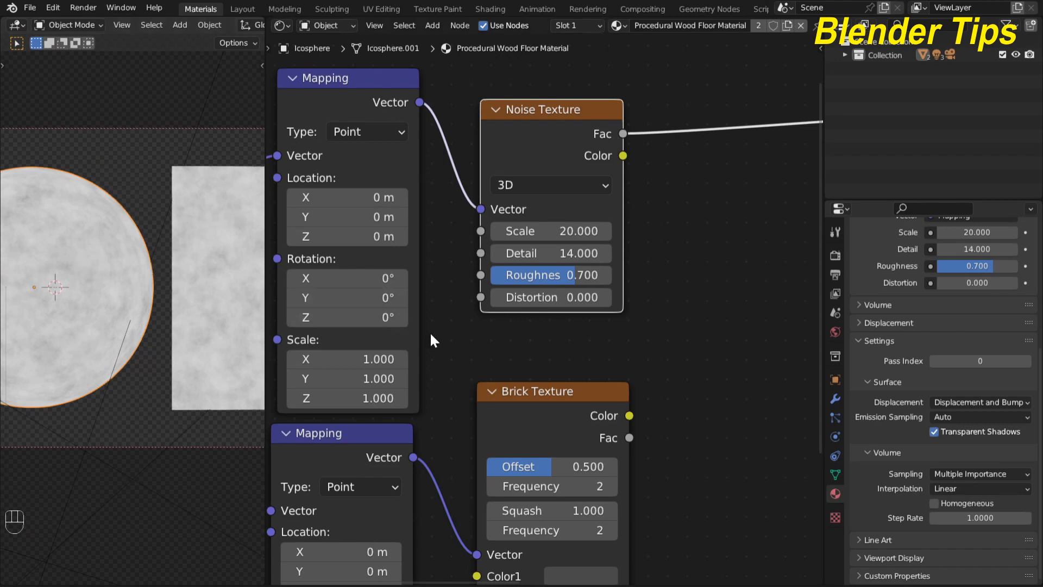
Set the Y Scale of the Noise Texture's Mapping node to 20 to stretch the grain.
middle_click_drag(429, 332, 472, 248)
left_click_drag(424, 288, 564, 288)
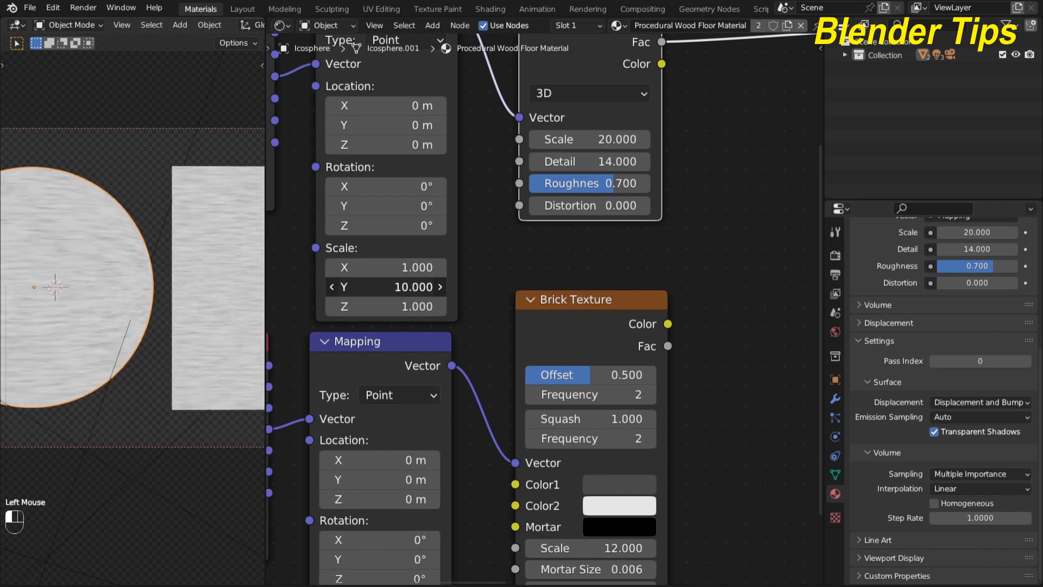
left_click(386, 287)
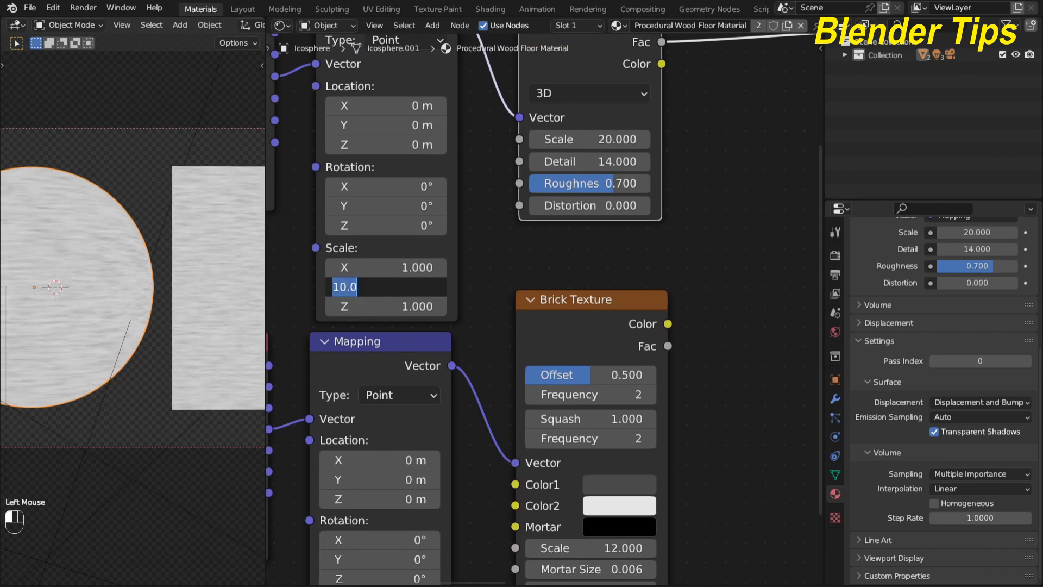
type("20")
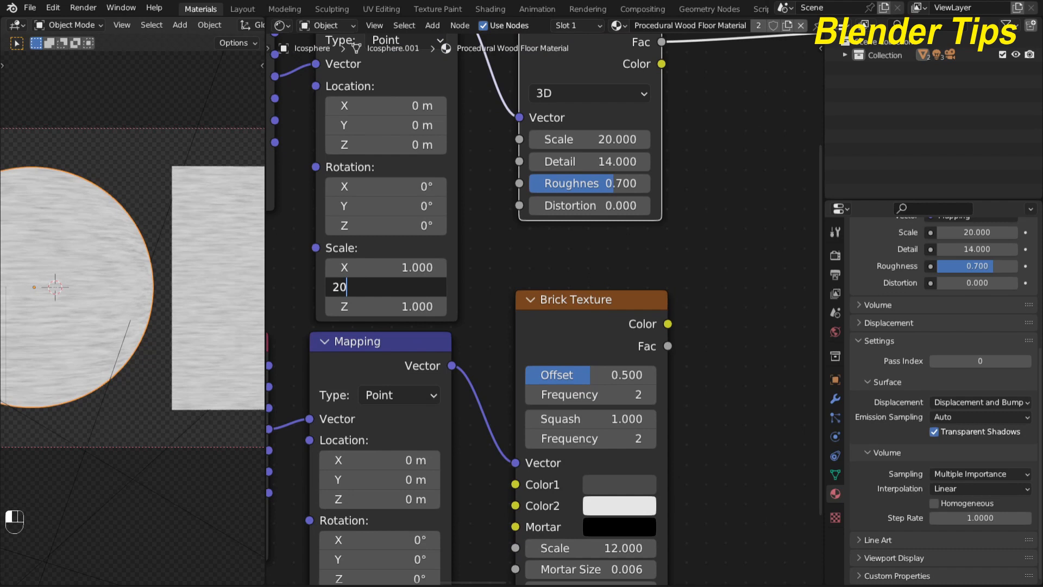
key("Return")
scroll(481, 251, "down", 3)
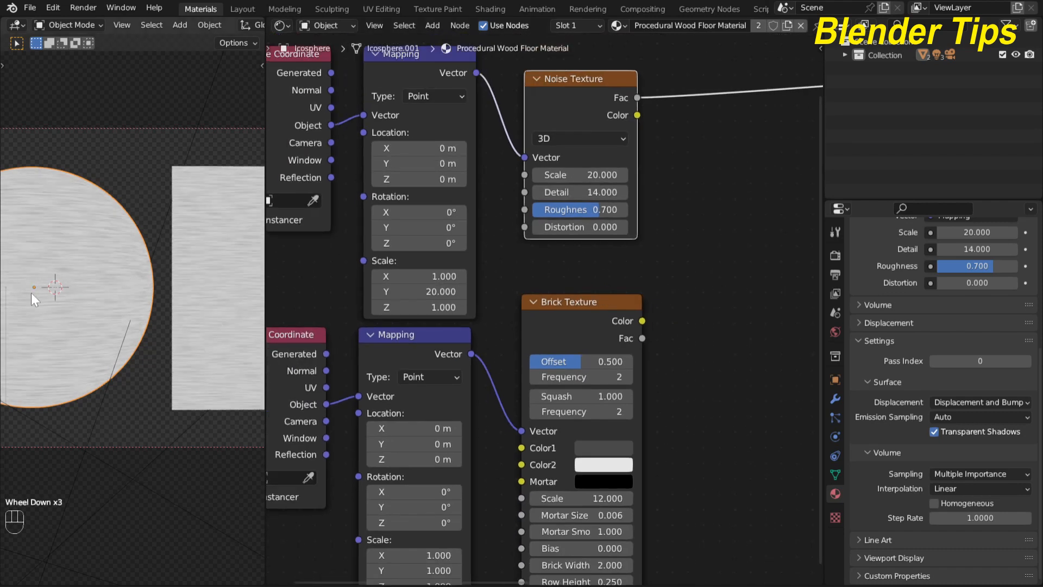
scroll(489, 237, "down", 3)
Add a Mix node between the Noise Texture and the Principled BSDF and set its data type to Color.
middle_click_drag(501, 236, 459, 337)
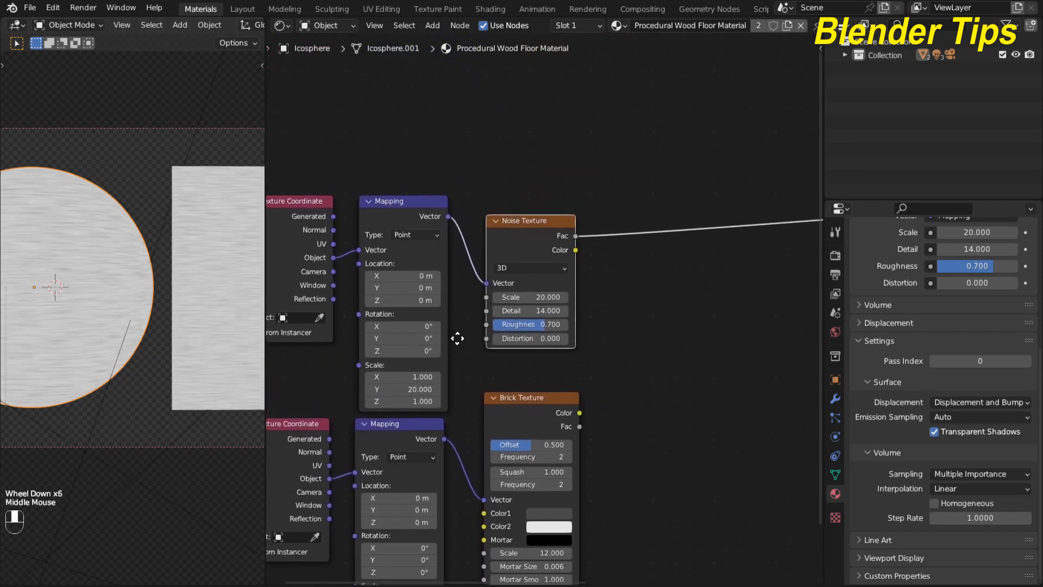
middle_click_drag(631, 288, 521, 268)
scroll(555, 282, "down", 1)
left_click_drag(403, 217, 409, 221)
middle_click_drag(572, 288, 555, 281)
left_click(544, 252)
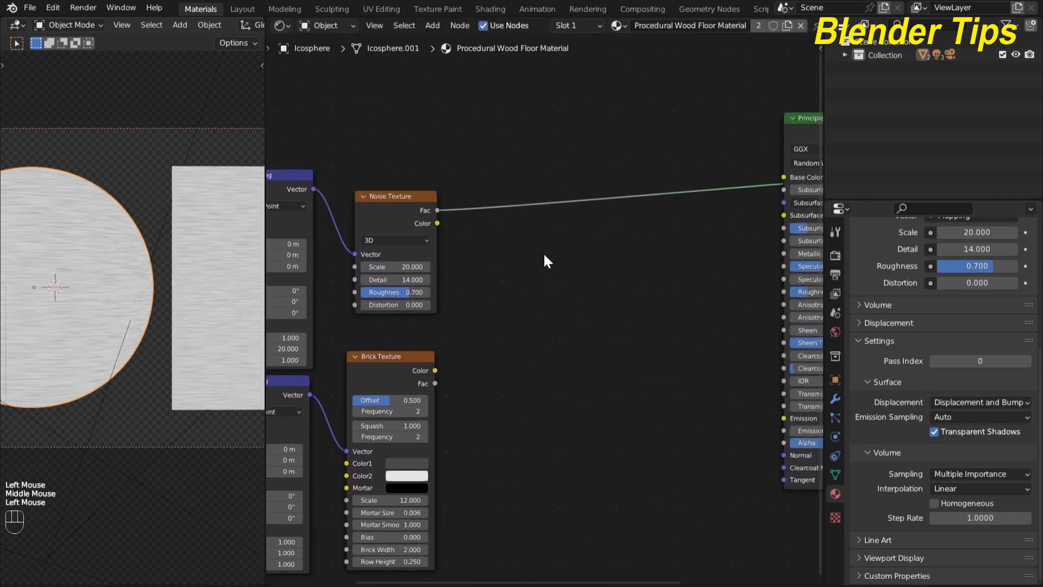
key("shift+a")
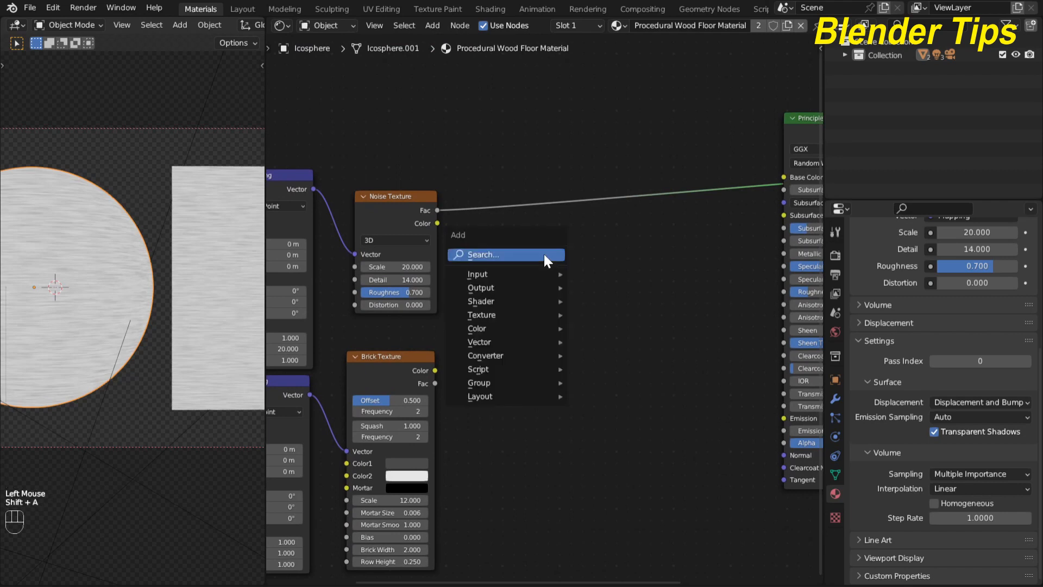
left_click(544, 253)
type("mi")
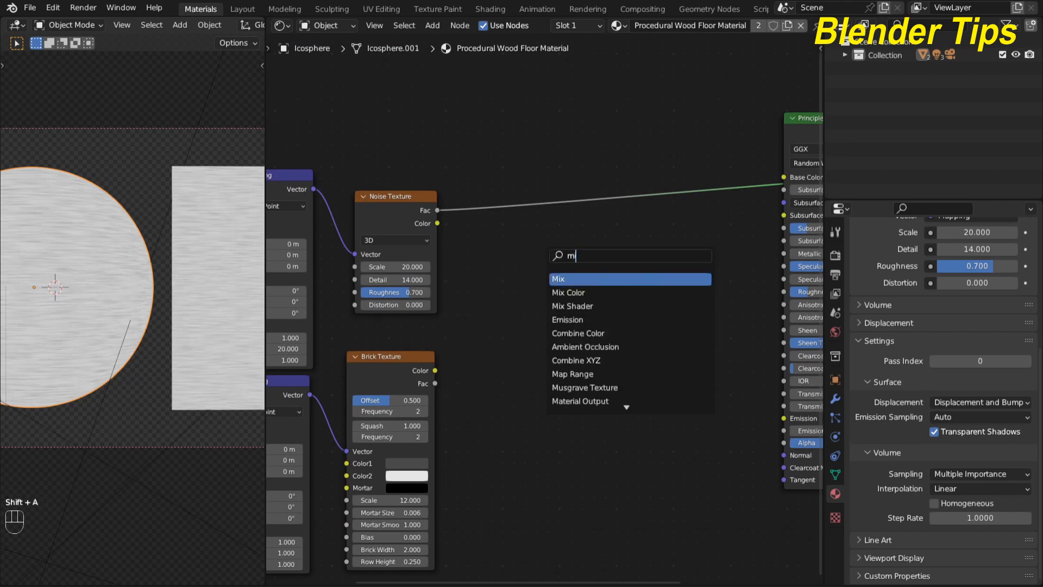
key("Return")
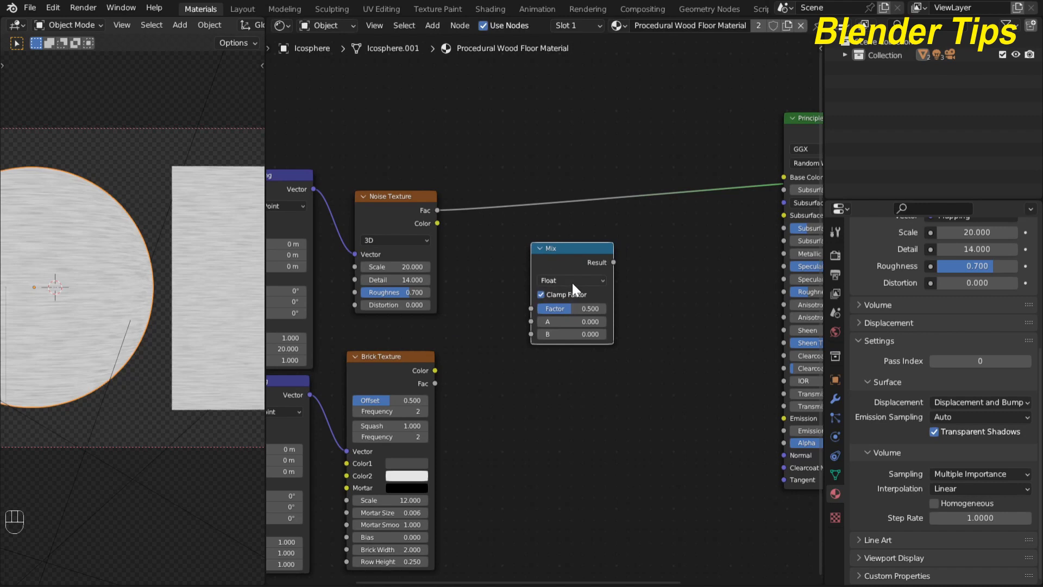
left_click(571, 281)
left_click(573, 319)
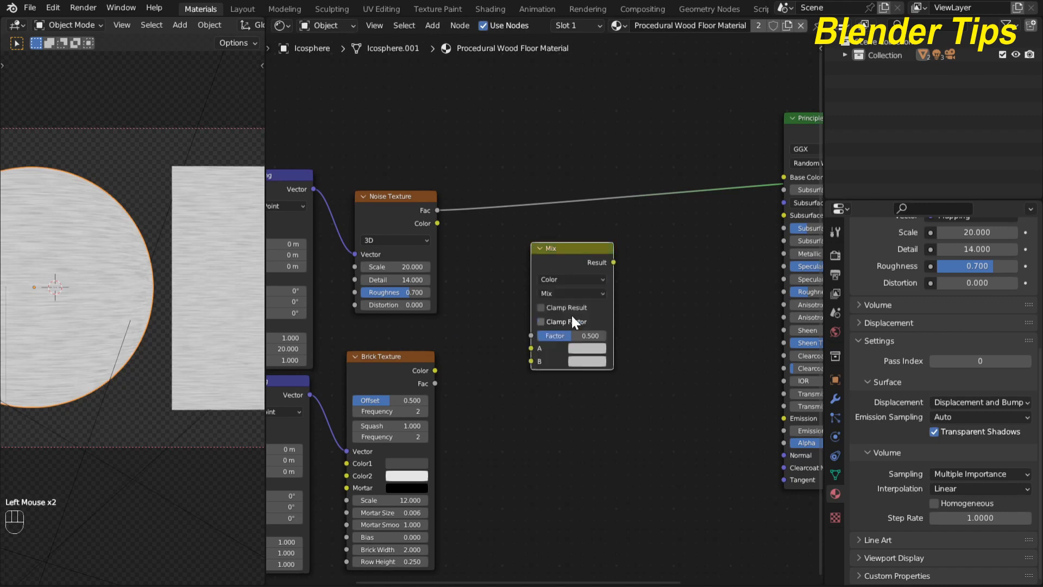
Insert the Mix node on the Noise Texture's Fac link to feed input A, and connect the Brick Texture's Color to input B.
left_click_drag(566, 251, 535, 201)
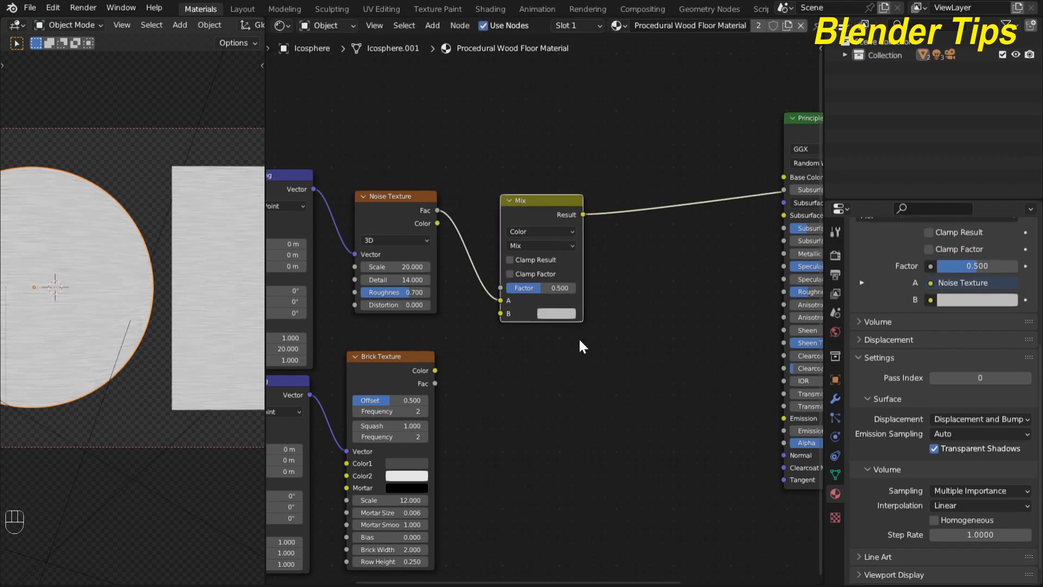
scroll(579, 338, "up", 2)
middle_click_drag(579, 337, 590, 303)
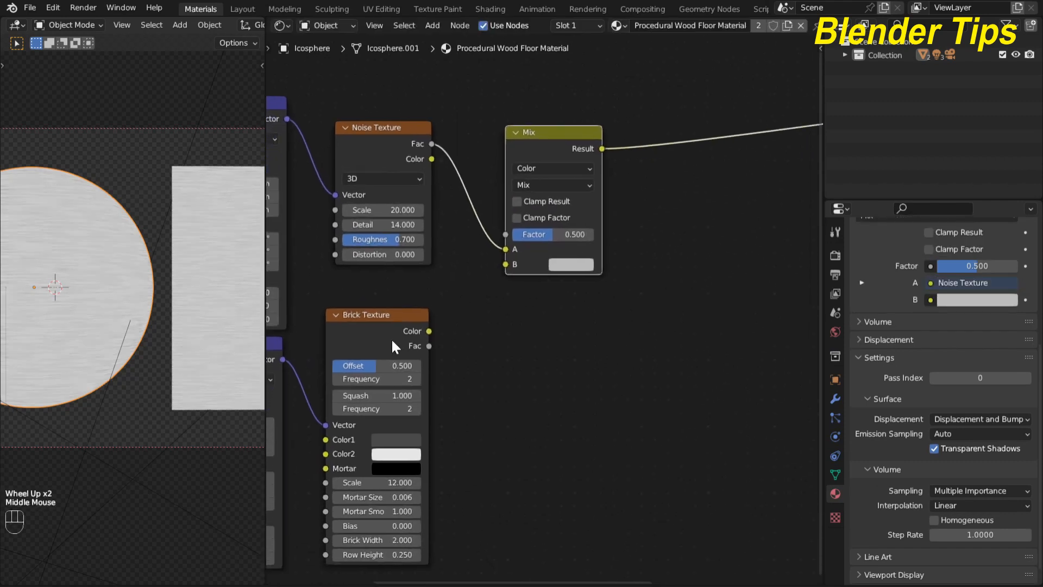
left_click_drag(429, 331, 505, 264)
scroll(110, 264, "up", 6)
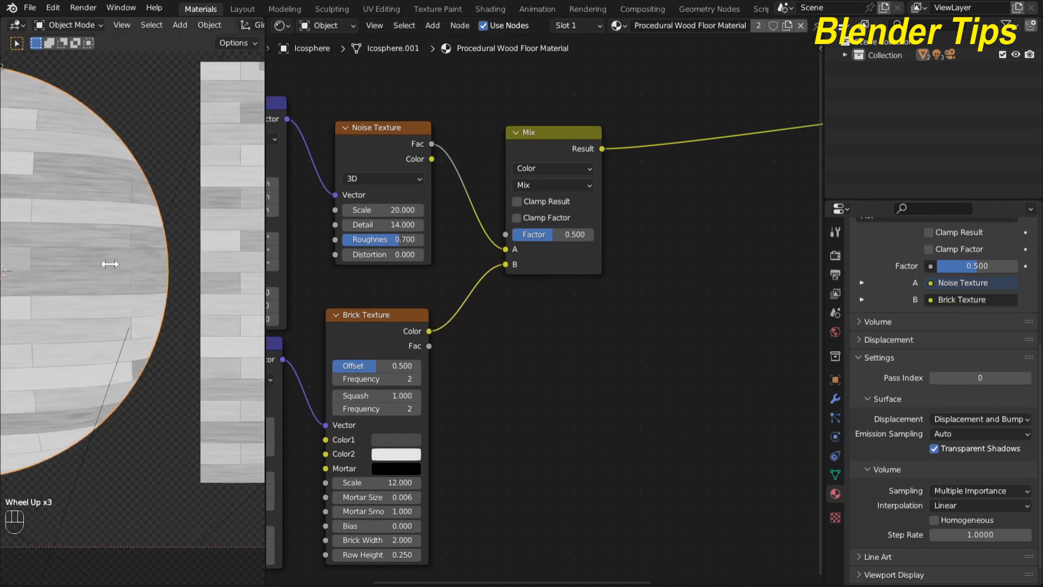
scroll(130, 269, "down", 4)
scroll(634, 354, "down", 6)
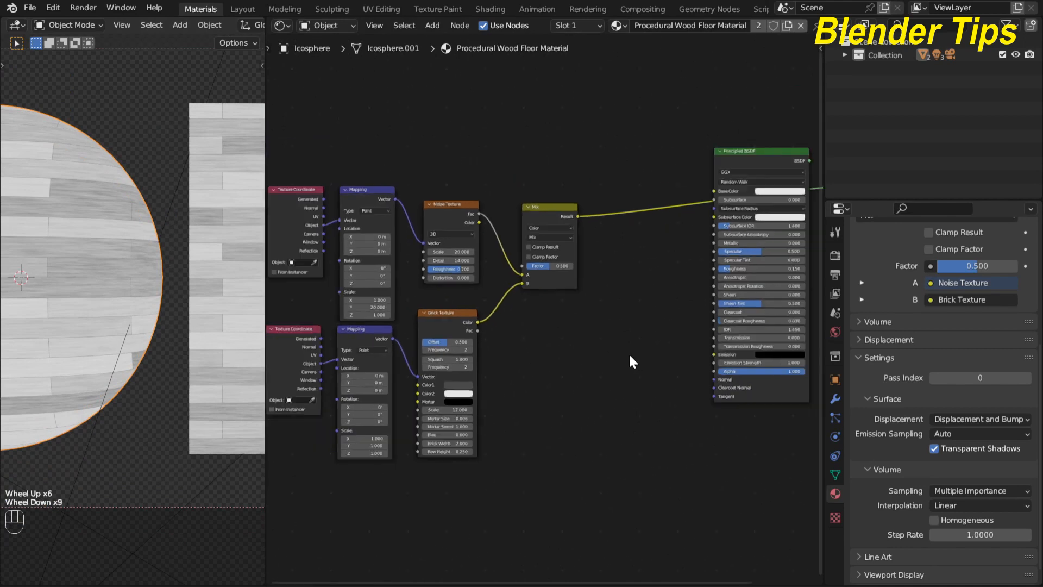
Connect the Brick Texture's Color output to the Principled BSDF's Normal input.
middle_click_drag(631, 361, 498, 319)
scroll(499, 318, "up", 4)
scroll(498, 317, "down", 3)
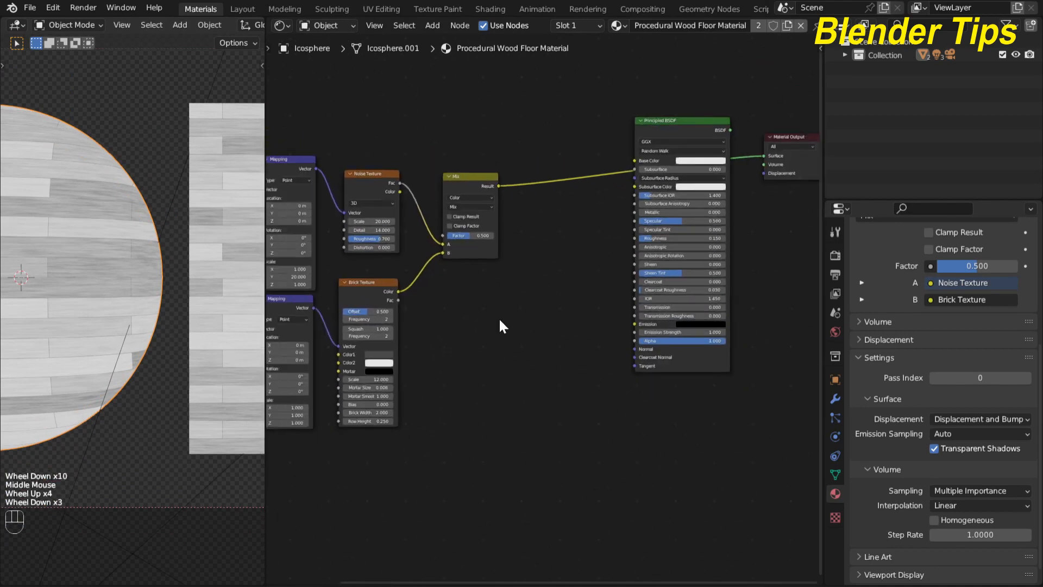
scroll(498, 318, "up", 3)
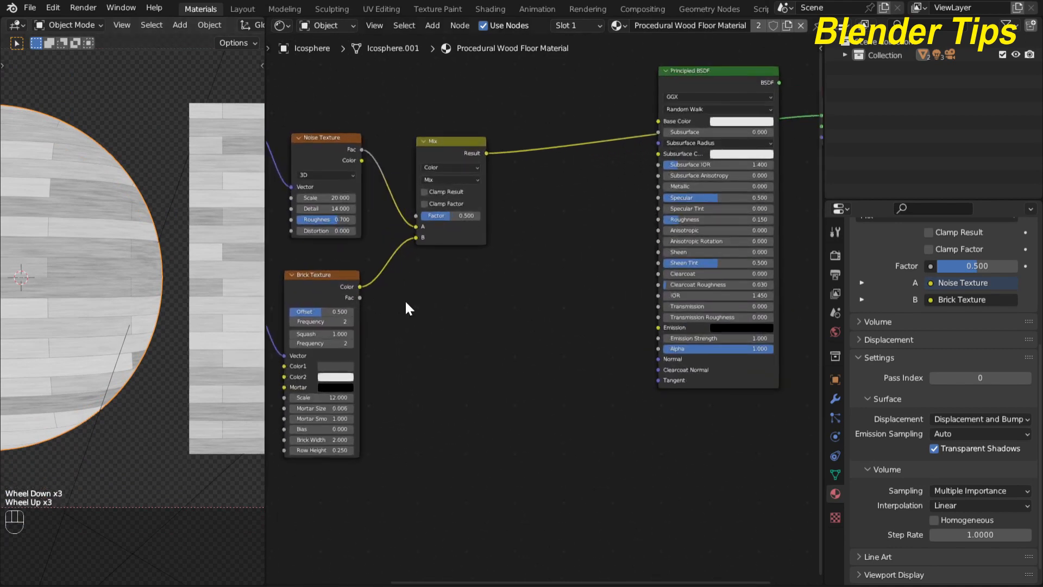
scroll(407, 301, "up", 4)
mouse_move(424, 314)
middle_mouse_down()
mouse_move(454, 291)
mouse_move(429, 295)
middle_mouse_up()
scroll(454, 291, "up", 3)
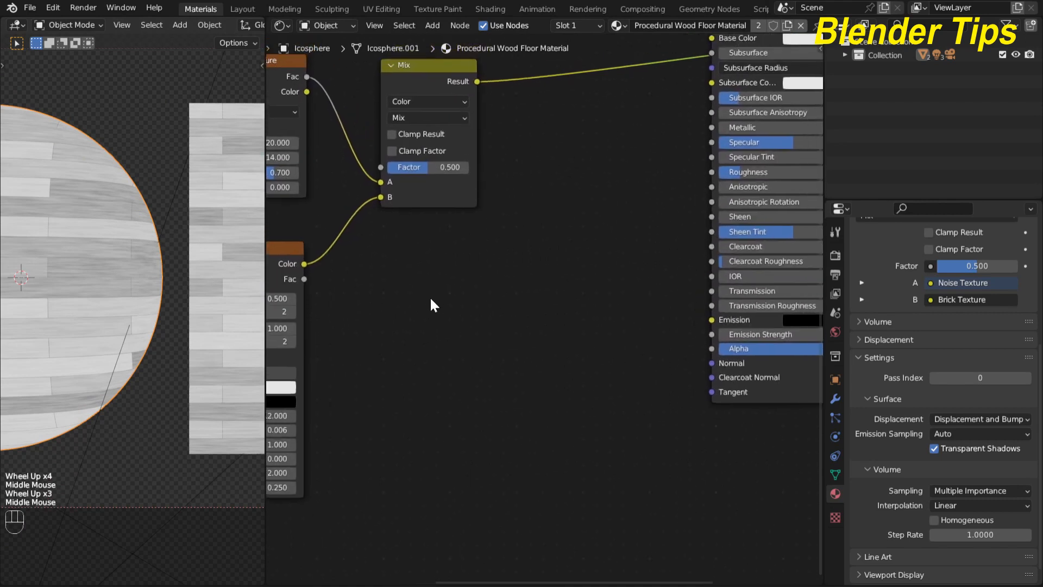
scroll(429, 295, "down", 2)
left_click_drag(341, 271, 687, 355)
scroll(207, 320, "down", 3)
scroll(208, 320, "up", 3)
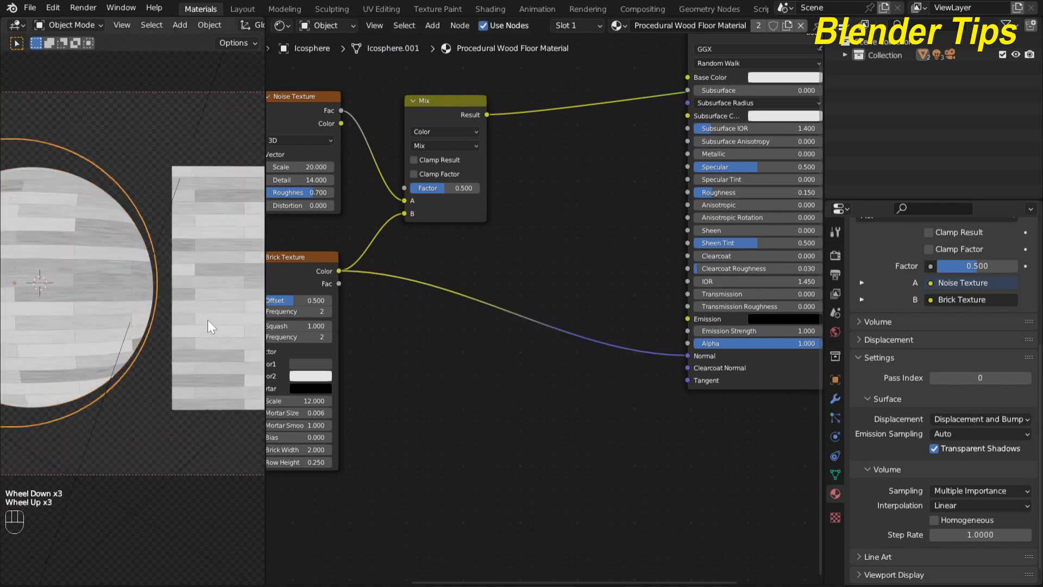
scroll(208, 321, "down", 1)
scroll(295, 318, "up", 3)
scroll(367, 337, "down", 2)
middle_click_drag(416, 351, 465, 359)
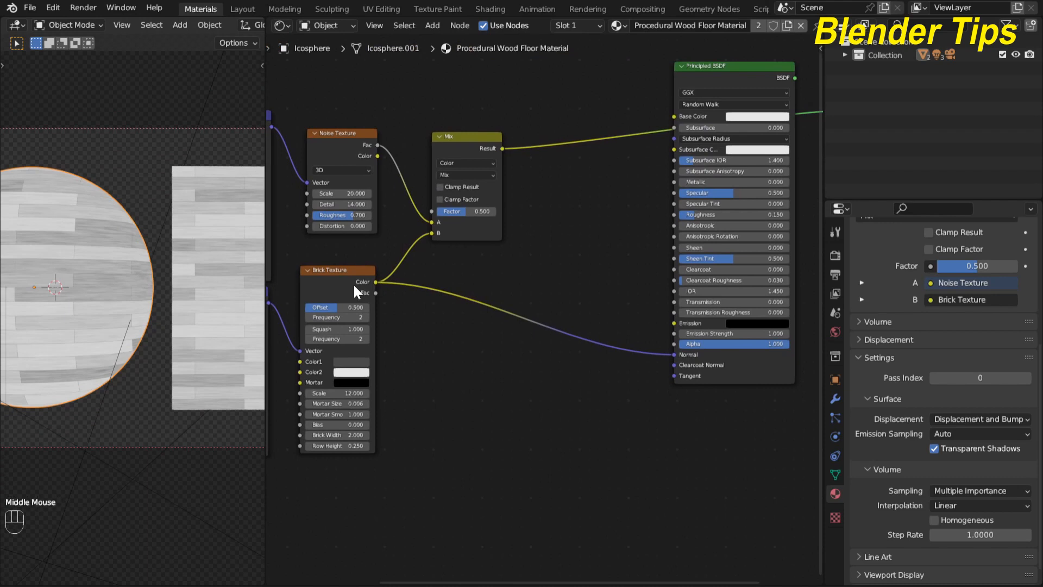
Insert a Bump node on the link to the Principled BSDF's Normal, with the Brick Texture's Color driving its Height.
scroll(544, 401, "up", 3)
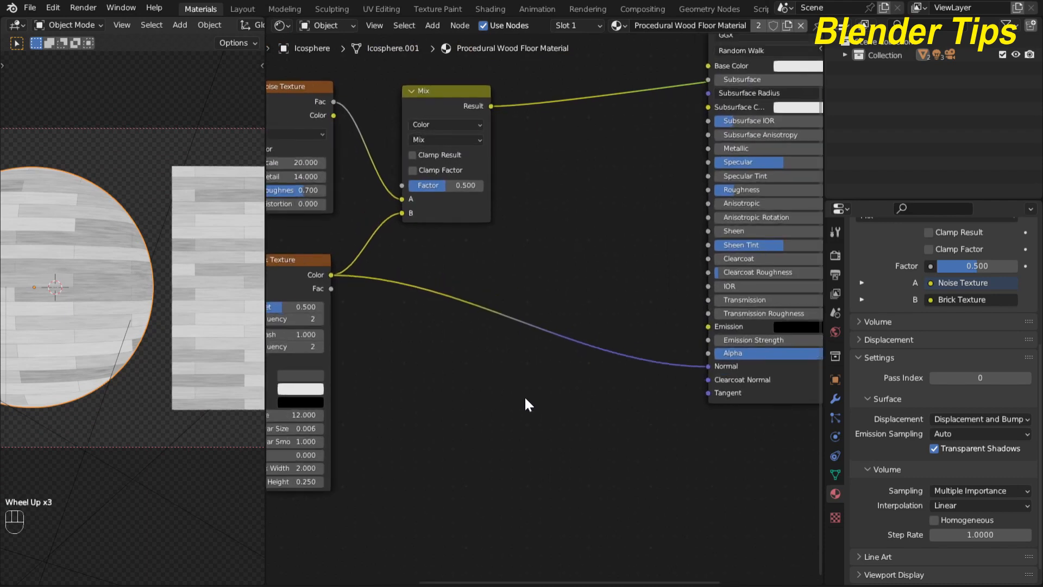
key("shift+a")
left_click(498, 357)
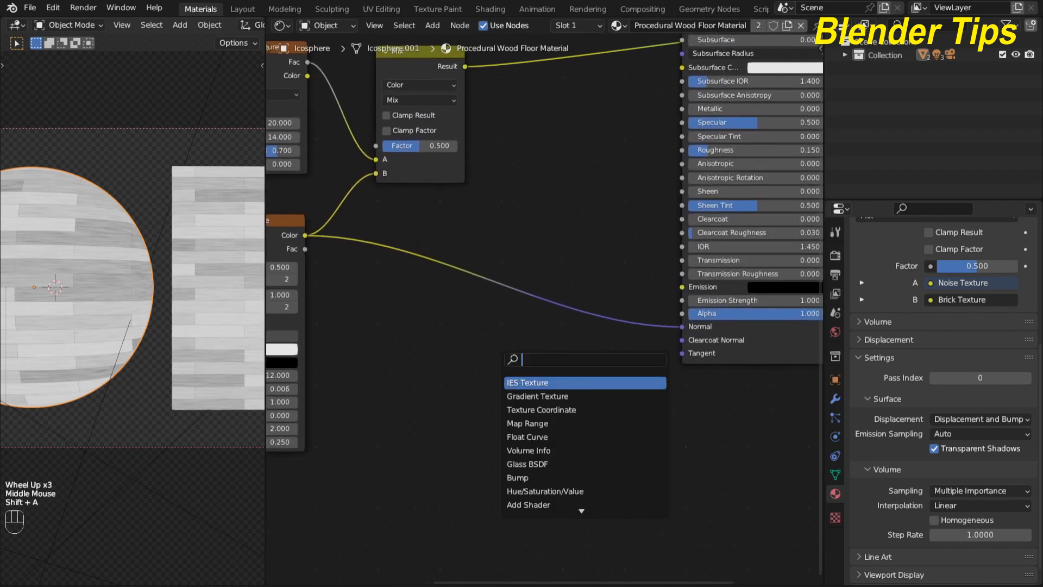
type("bu")
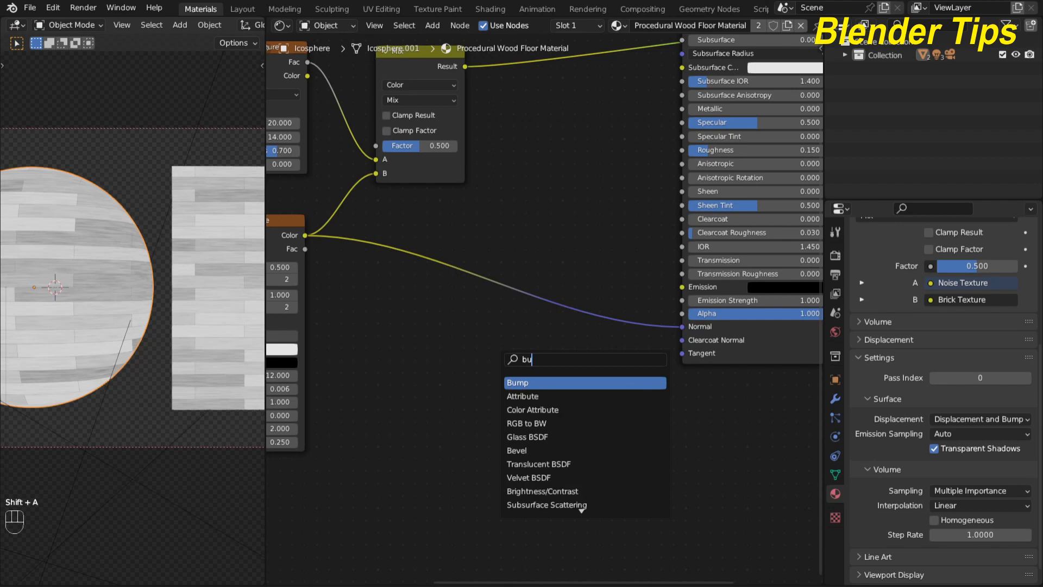
key("Return")
left_click(543, 346)
mouse_move(520, 405)
left_mouse_down()
mouse_move(493, 387)
mouse_move(522, 393)
left_mouse_up()
scroll(144, 301, "up", 2)
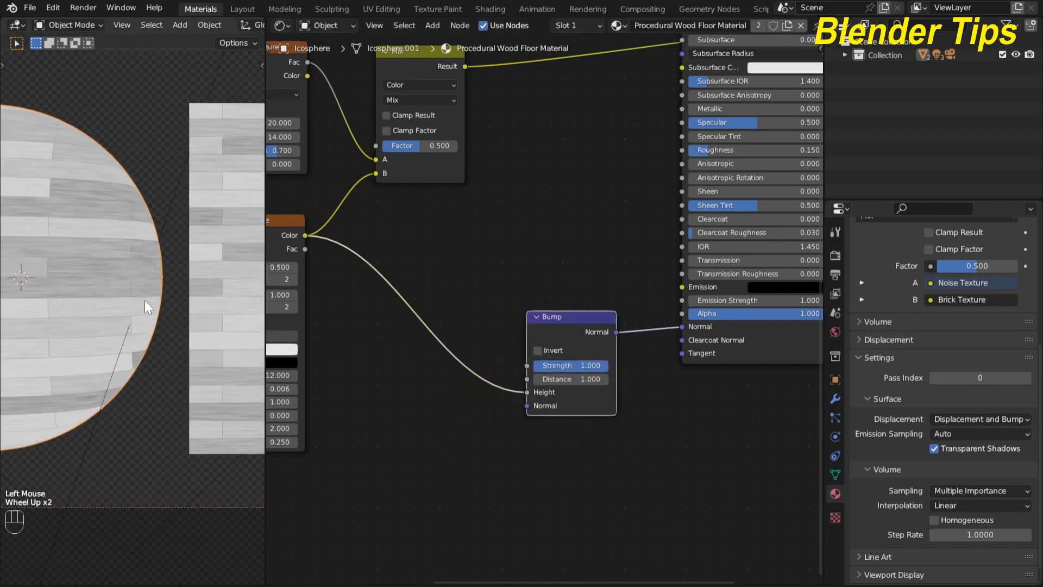
scroll(435, 266, "down", 2)
middle_click_drag(447, 246, 448, 360)
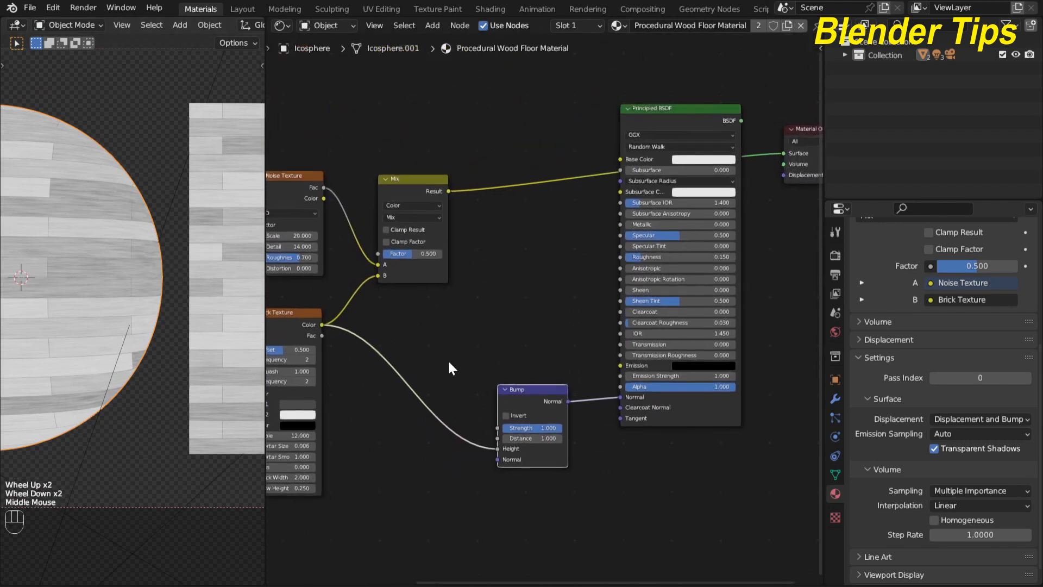
Connect the Mix node's Result to the Principled BSDF's Base Color.
left_click(538, 388)
scroll(534, 356, "down", 2)
middle_click_drag(545, 344, 650, 366)
scroll(568, 387, "down", 1)
mouse_move(663, 319)
left_mouse_down()
mouse_move(657, 348)
mouse_move(673, 334)
left_mouse_up()
left_click_drag(524, 373, 532, 360)
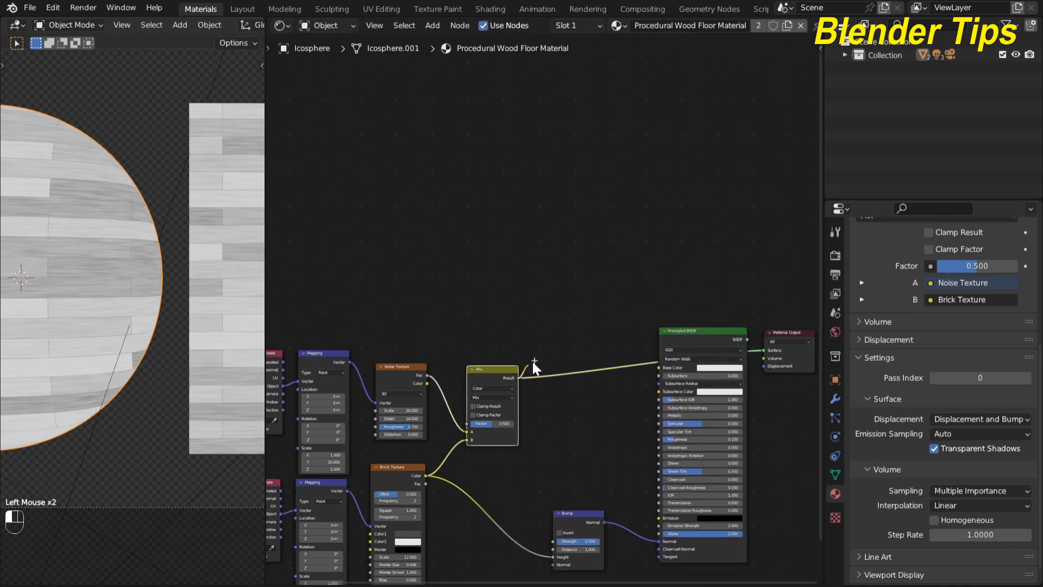
left_click_drag(618, 360, 660, 367)
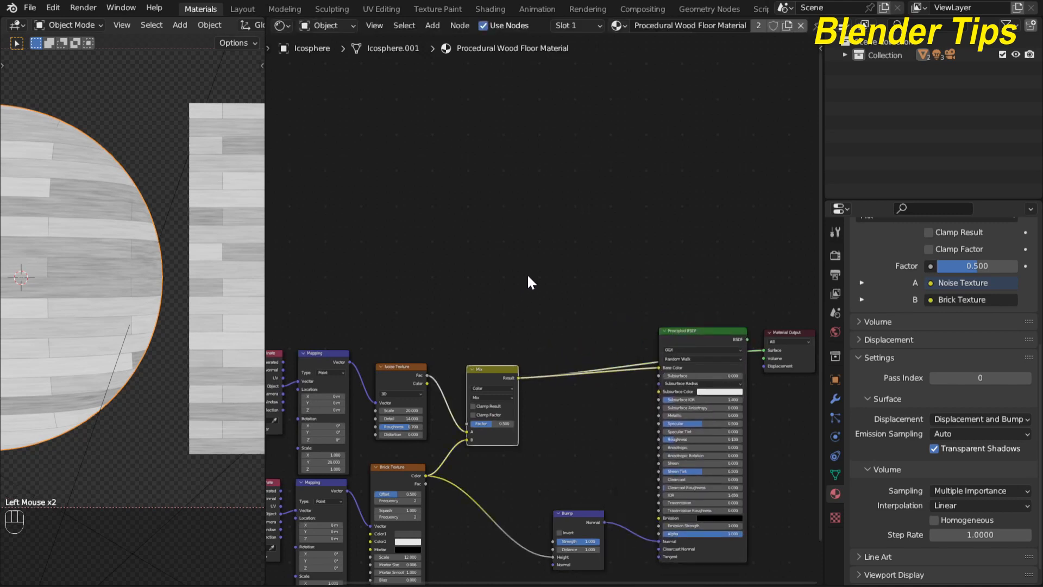
Output the Principled BSDF to the material surface and check the full shader on the icosphere and plane.
scroll(543, 307, "up", 1)
left_click(699, 349)
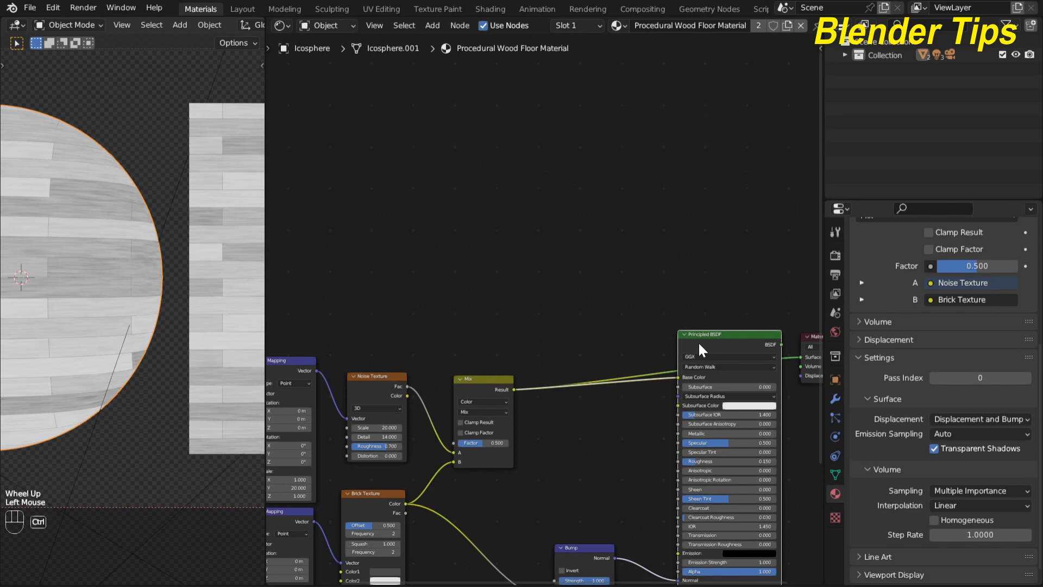
left_click(700, 344, "ctrl+shift")
scroll(67, 263, "down", 2)
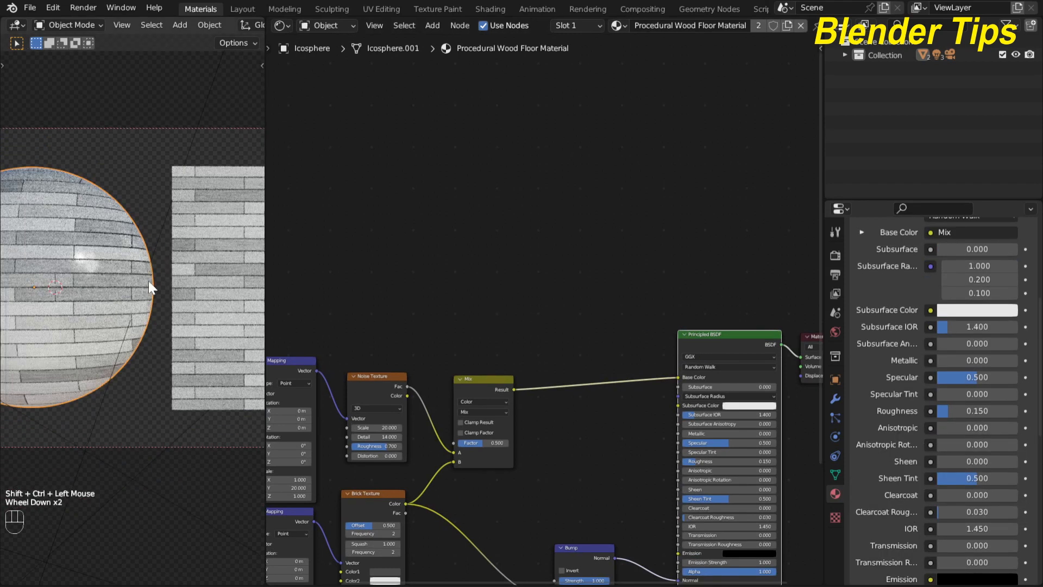
scroll(520, 314, "down", 3)
middle_click_drag(520, 314, 466, 228)
scroll(466, 228, "up", 6)
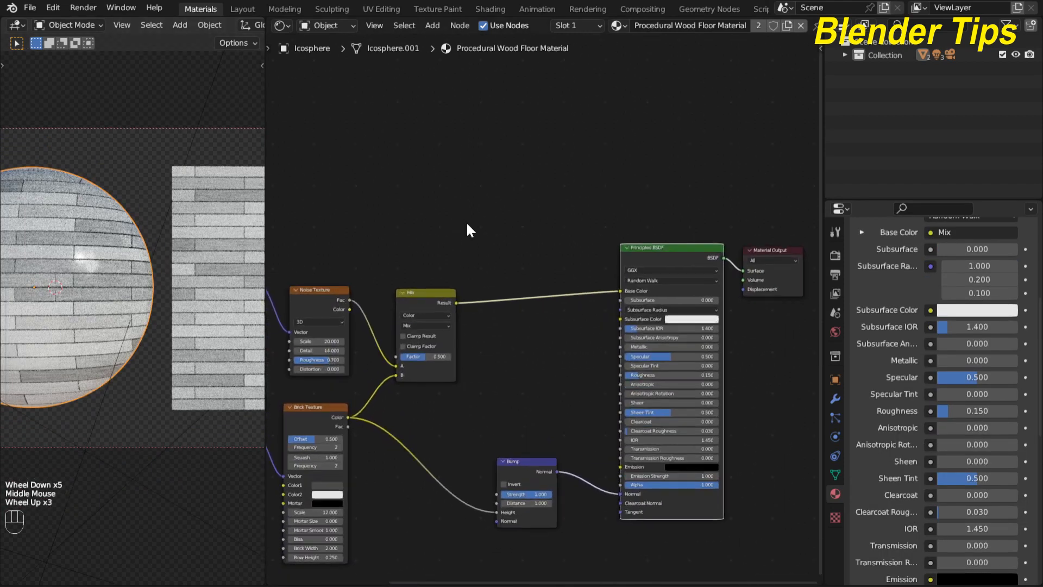
Change the Mix node's blend mode to Multiply and move the node closer to the Noise Texture.
scroll(467, 225, "down", 3)
middle_click_drag(505, 255, 529, 175)
scroll(500, 235, "down", 2)
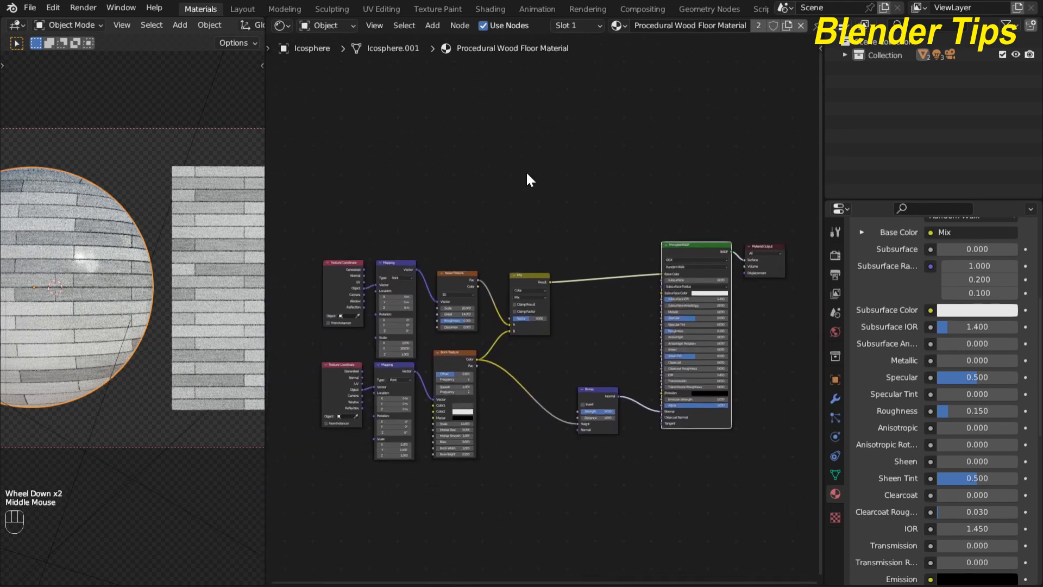
key("F6")
scroll(566, 314, "up", 4)
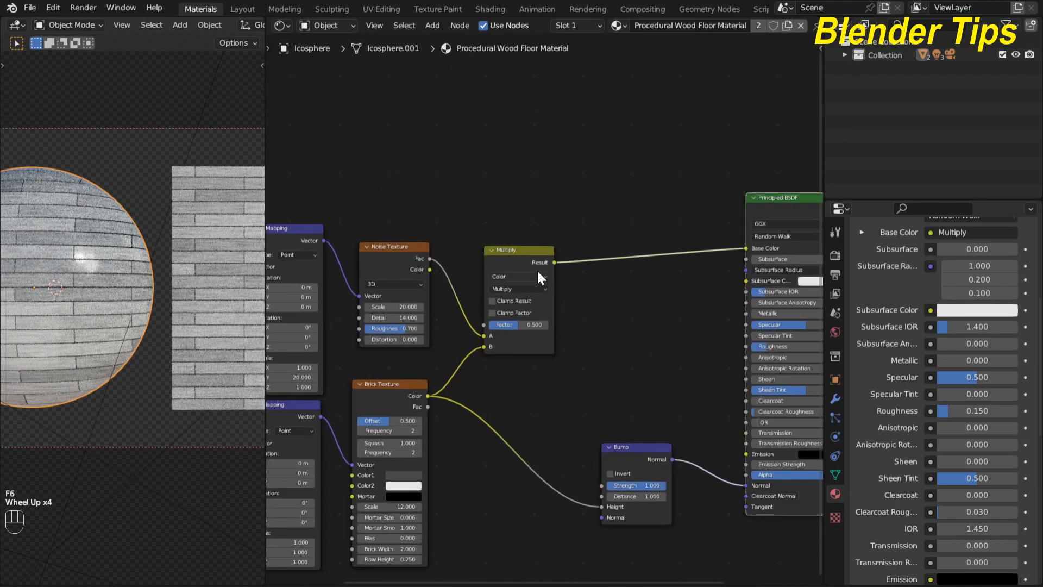
left_click(520, 254)
left_click_drag(520, 253, 498, 246)
Insert a Color Ramp node on the link between the Multiply node's Result and the Principled BSDF's Base Color.
scroll(592, 318, "down", 3)
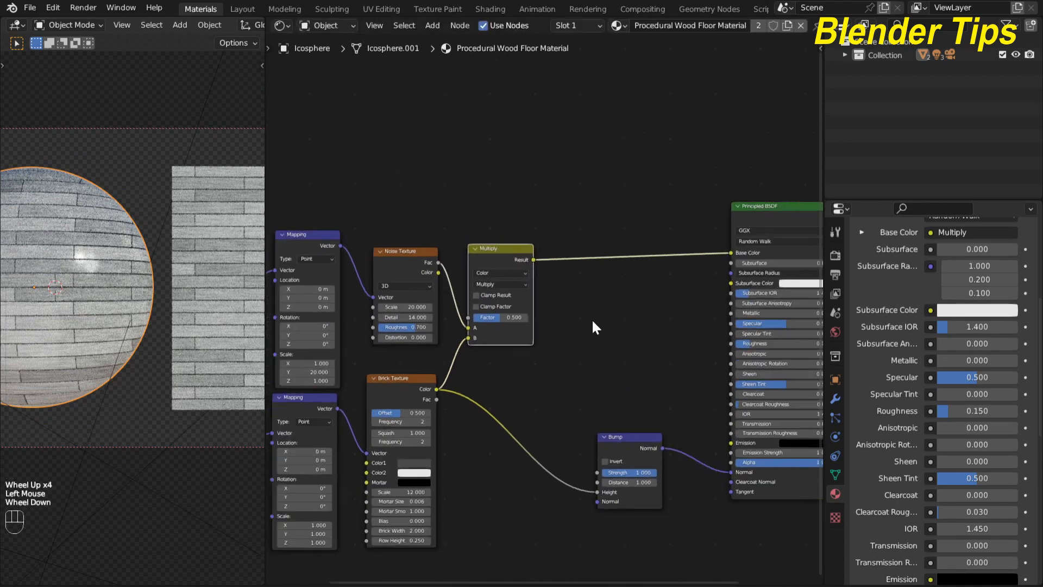
middle_click_drag(591, 318, 562, 278)
scroll(531, 307, "up", 3)
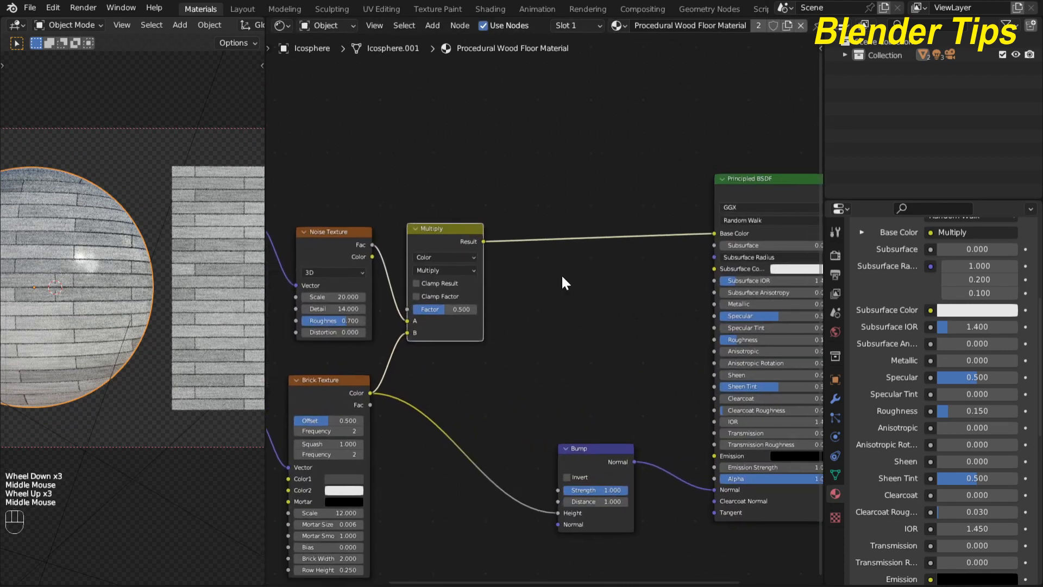
scroll(563, 278, "down", 2)
key("shift+a")
left_click(562, 278)
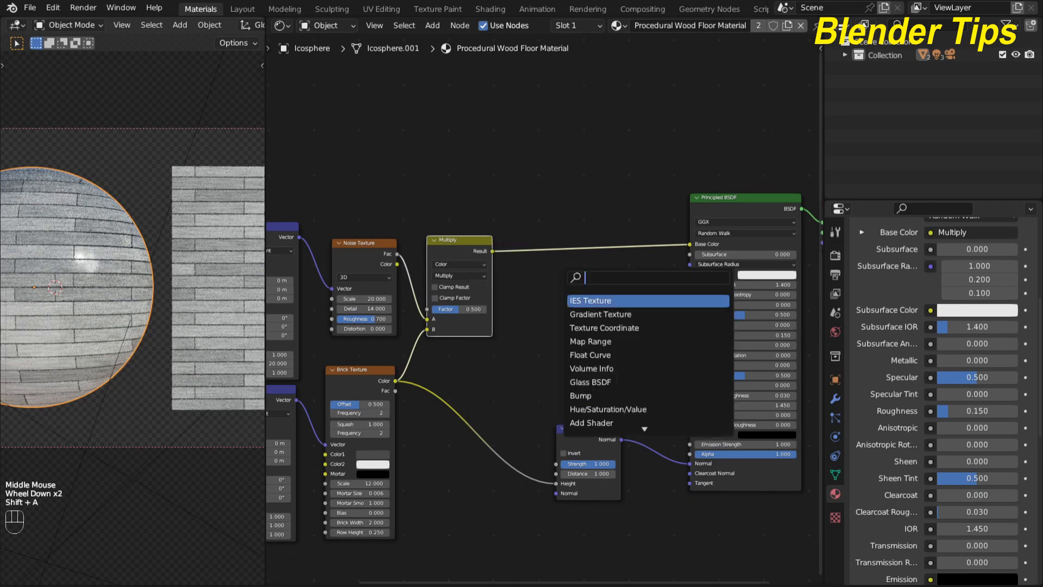
type("co")
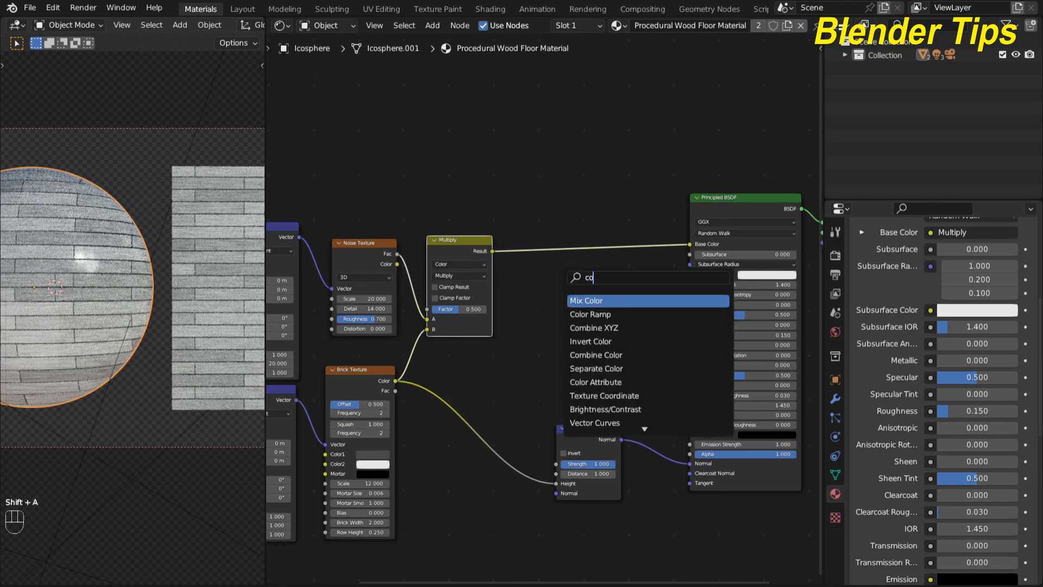
key("Down")
key("Return")
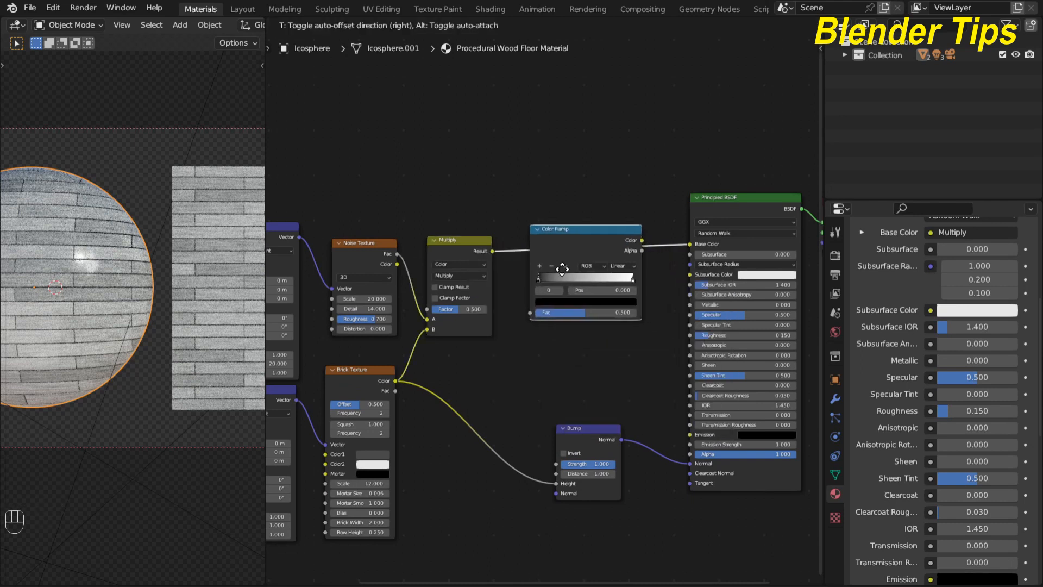
left_click(562, 268)
scroll(562, 359, "up", 4)
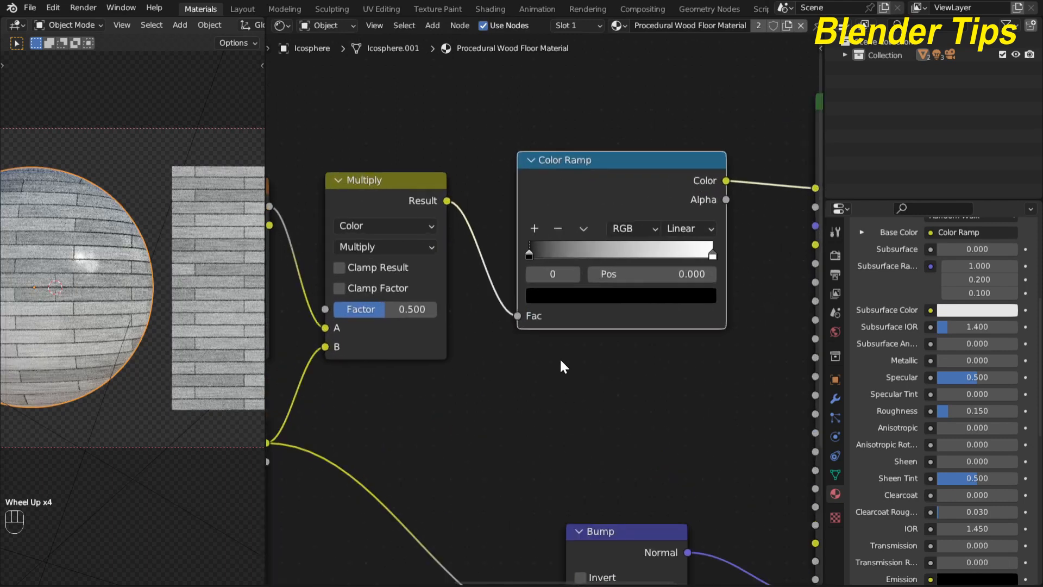
Add two stops to the Color Ramp, placing one at position 0.100 and the other at 0.299.
middle_click_drag(562, 360, 498, 356)
scroll(449, 357, "up", 5)
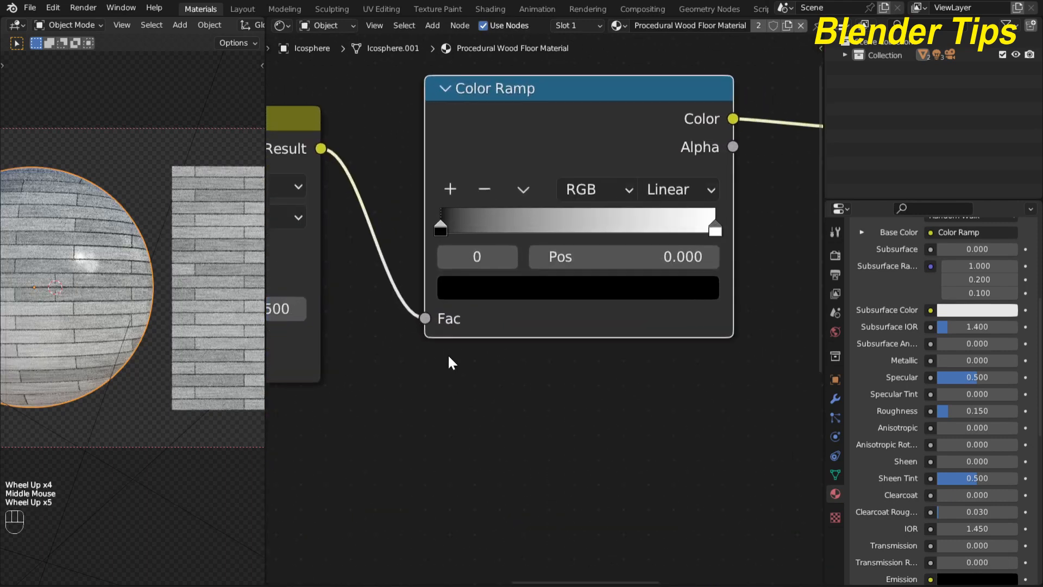
left_click(445, 189)
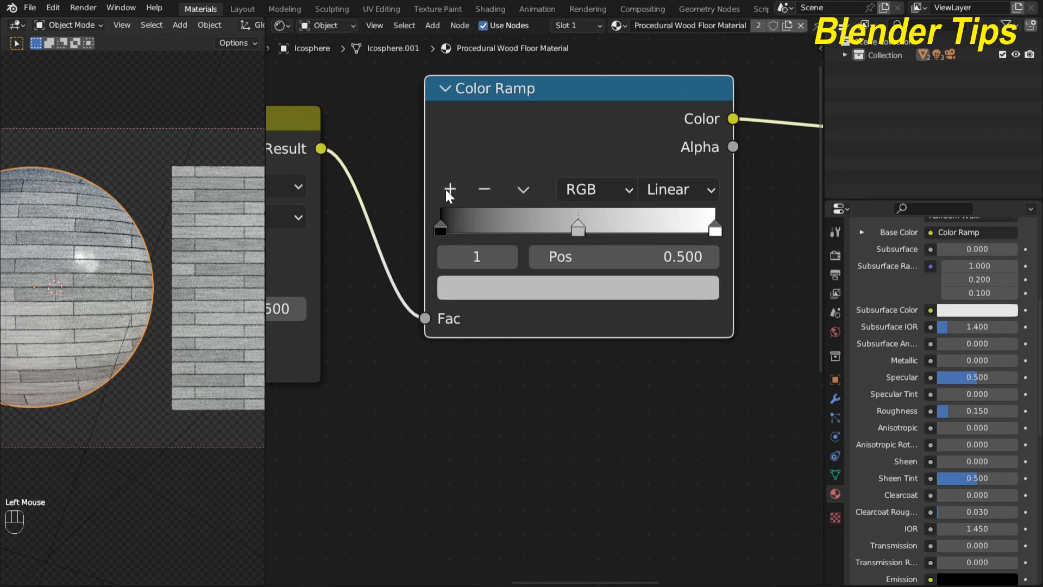
left_click_drag(575, 230, 460, 224)
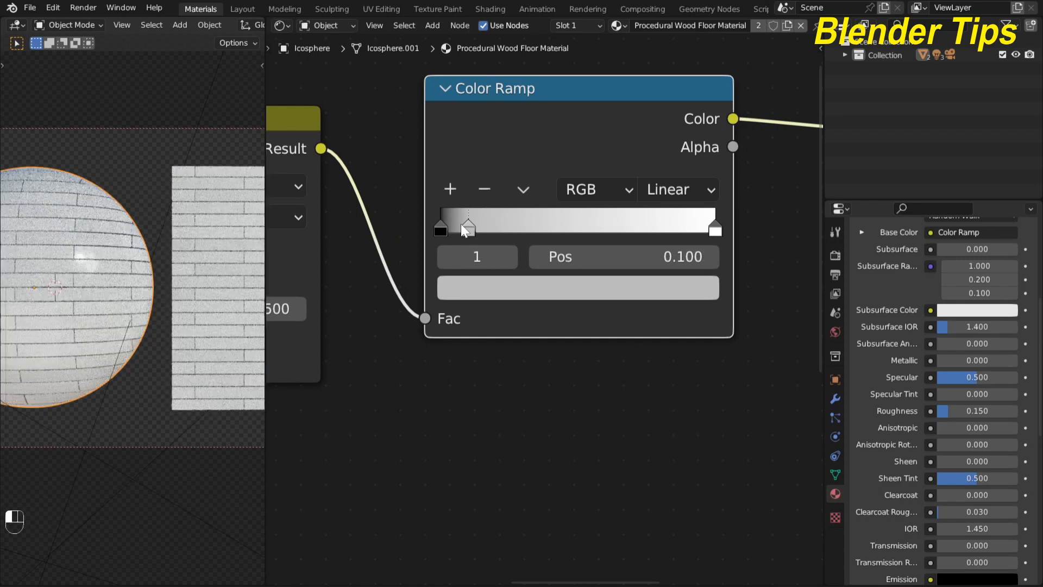
left_click(450, 190)
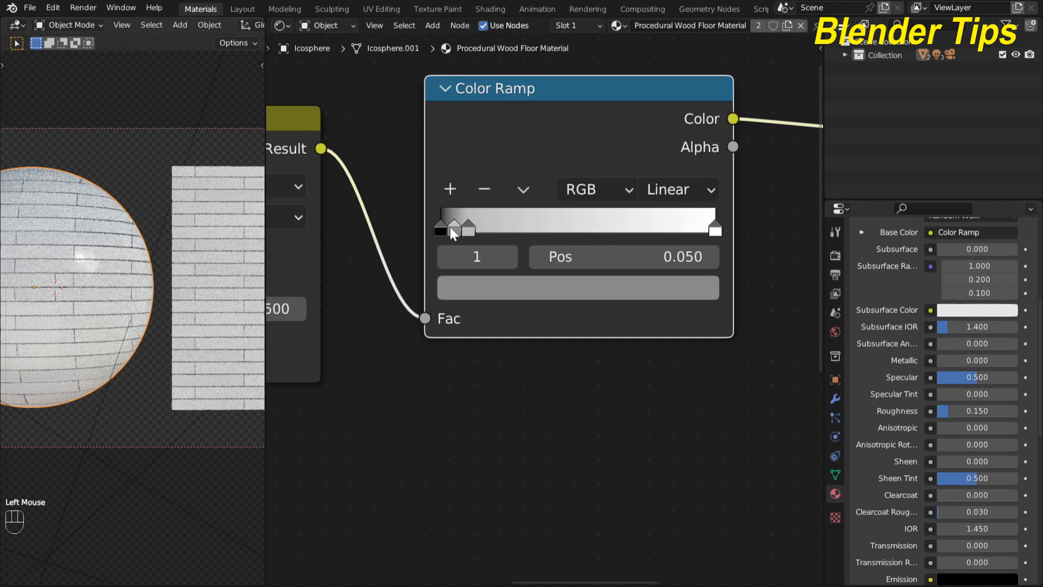
left_click_drag(453, 229, 522, 230)
scroll(500, 331, "up", 3)
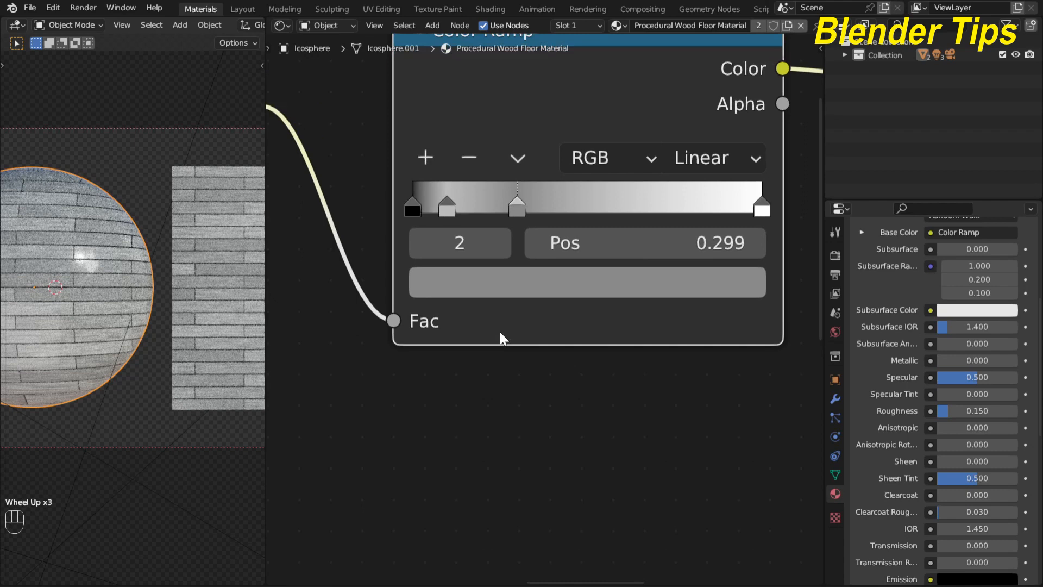
Color the Color Ramp stop at position 0.100 dark brown.
left_click(446, 209)
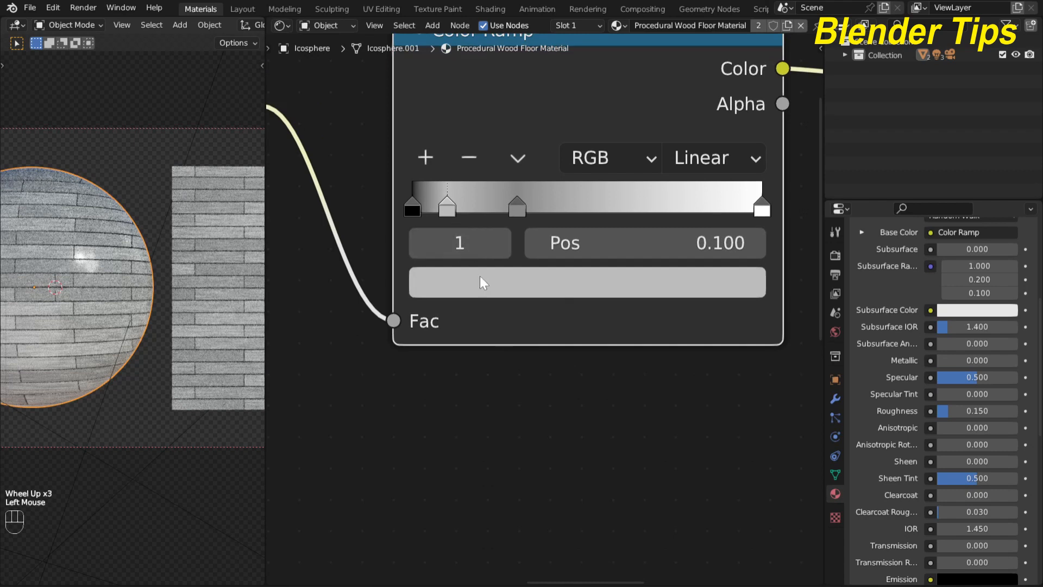
left_click(603, 276)
left_click_drag(604, 275, 555, 335)
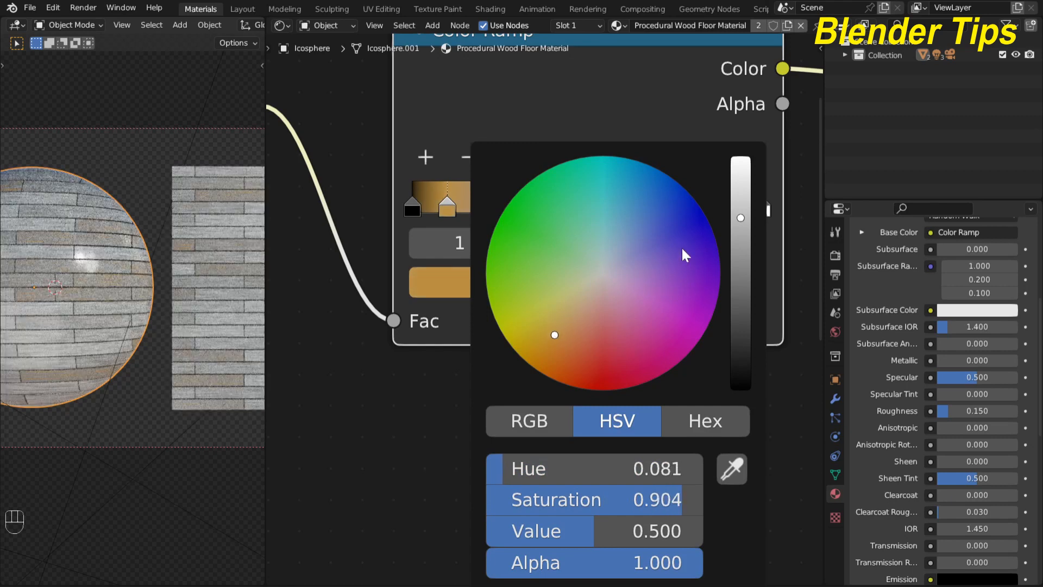
left_click_drag(740, 217, 741, 319)
left_click_drag(554, 337, 555, 345)
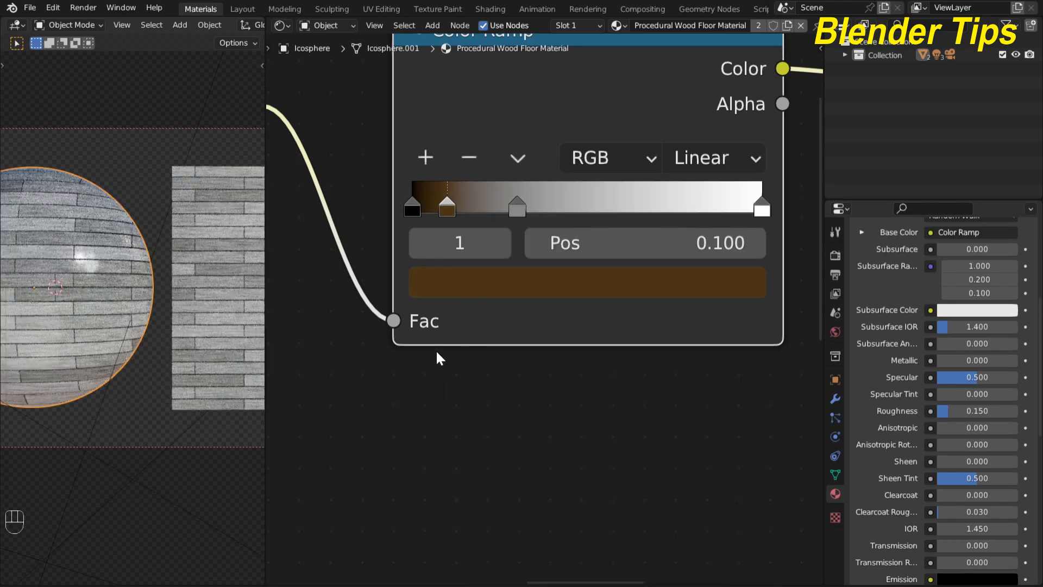
Color the Color Ramp stop at position 0.299 a muted golden brown with hue 0.094 and saturation 0.793.
left_click(516, 209)
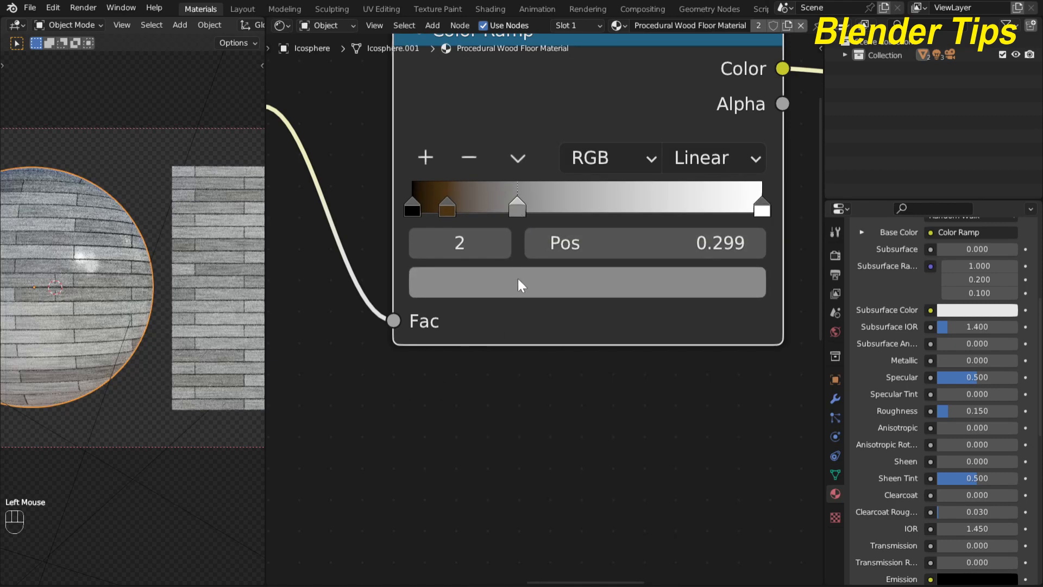
left_click(517, 282)
left_click_drag(604, 273, 564, 311)
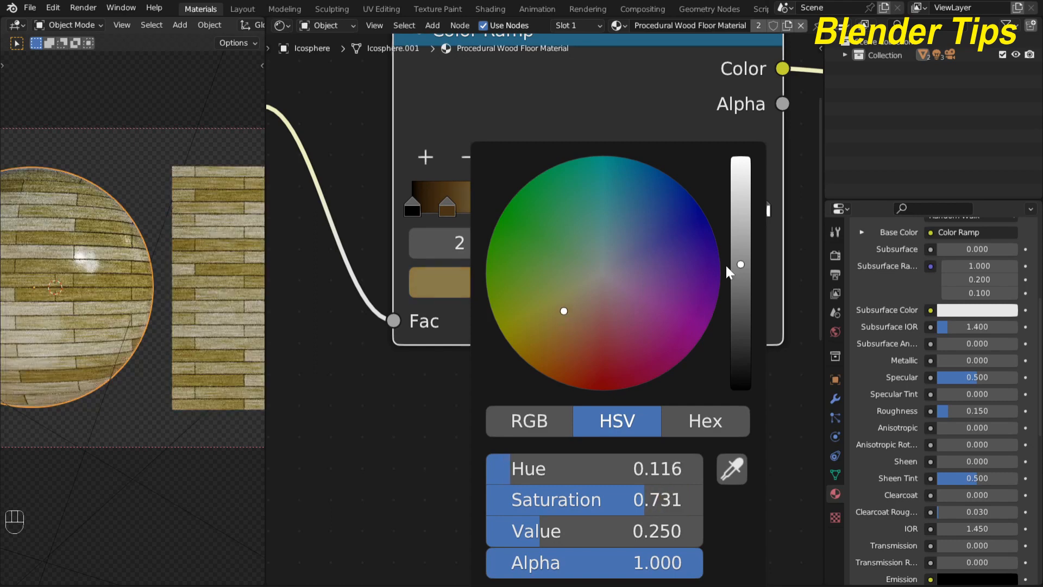
left_click_drag(741, 262, 741, 229)
mouse_move(564, 311)
left_mouse_down()
mouse_move(571, 302)
mouse_move(552, 301)
mouse_move(549, 326)
mouse_move(564, 319)
left_mouse_up()
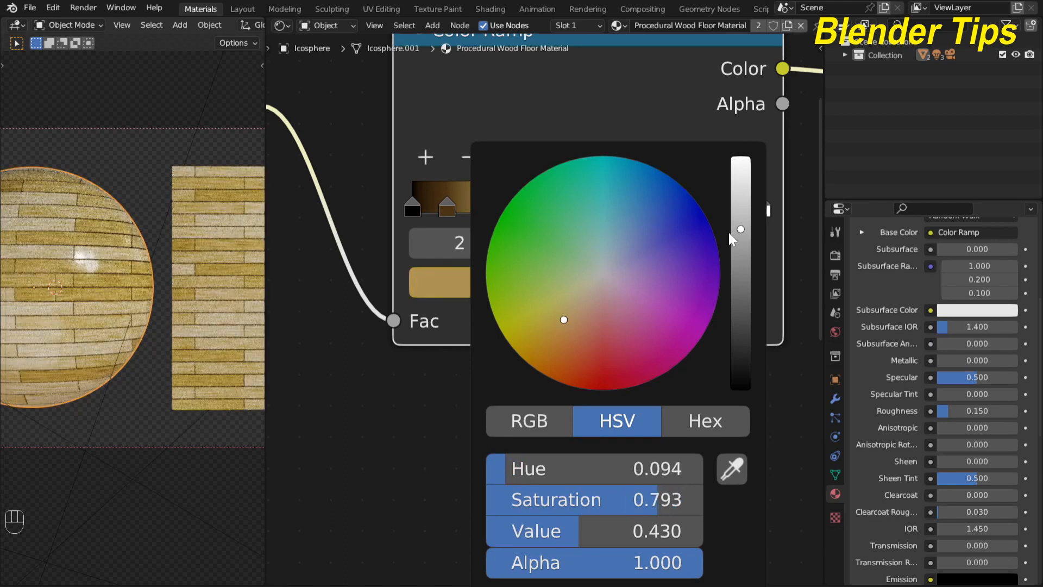
left_click_drag(740, 231, 740, 278)
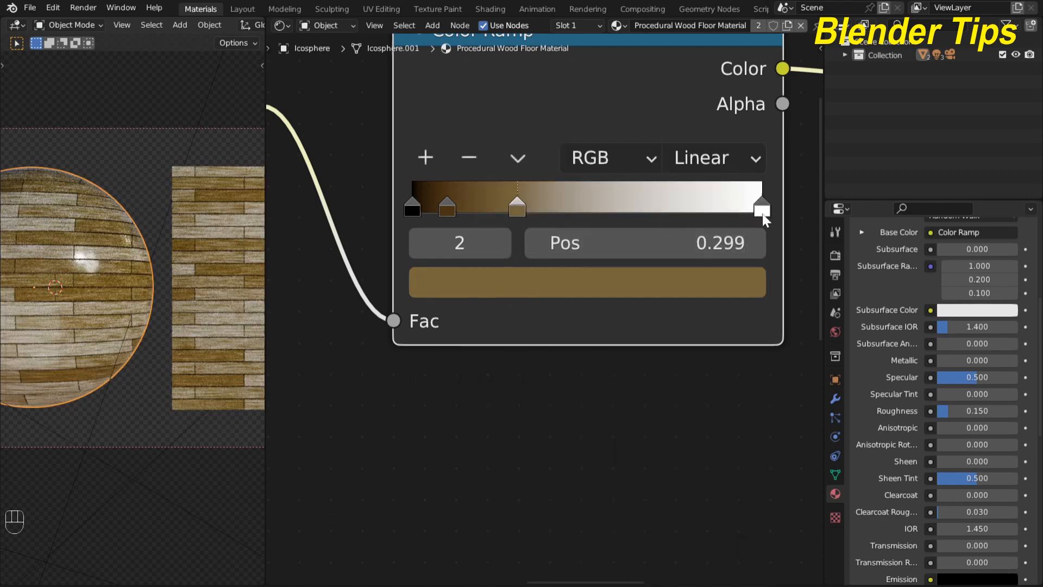
Move the Color Ramp's white end stop to position 0.684 and color it a muted pinkish beige with hue 0.055 and saturation 0.413.
left_click_drag(763, 215, 652, 216)
left_click(652, 282)
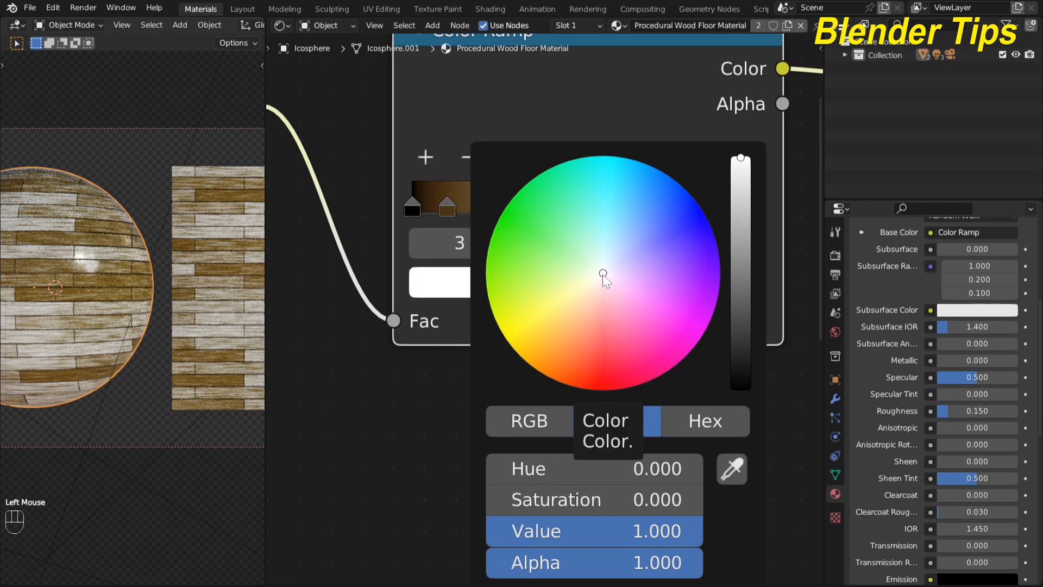
left_click_drag(603, 275, 593, 296)
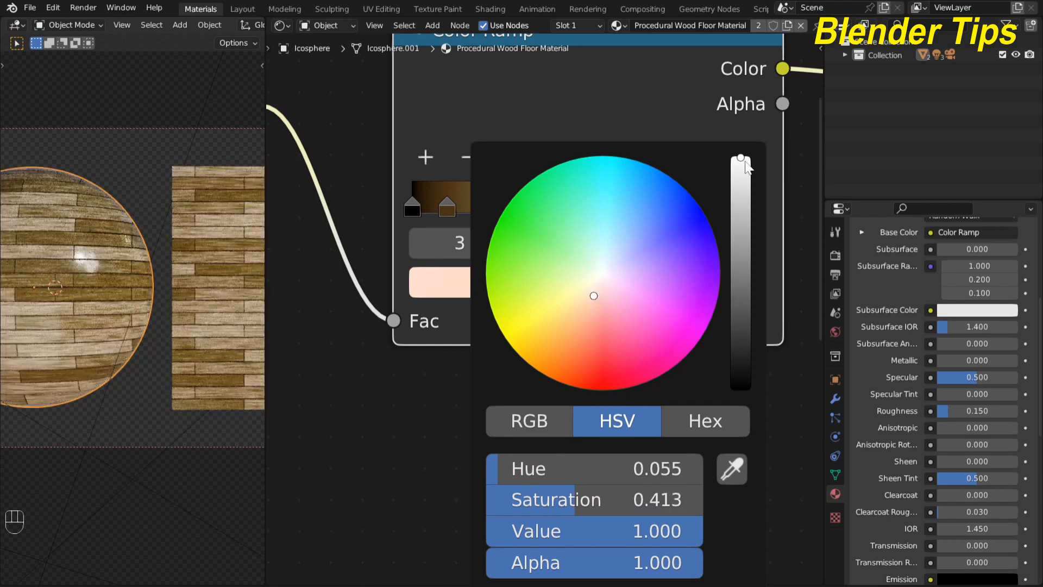
left_click_drag(746, 159, 742, 209)
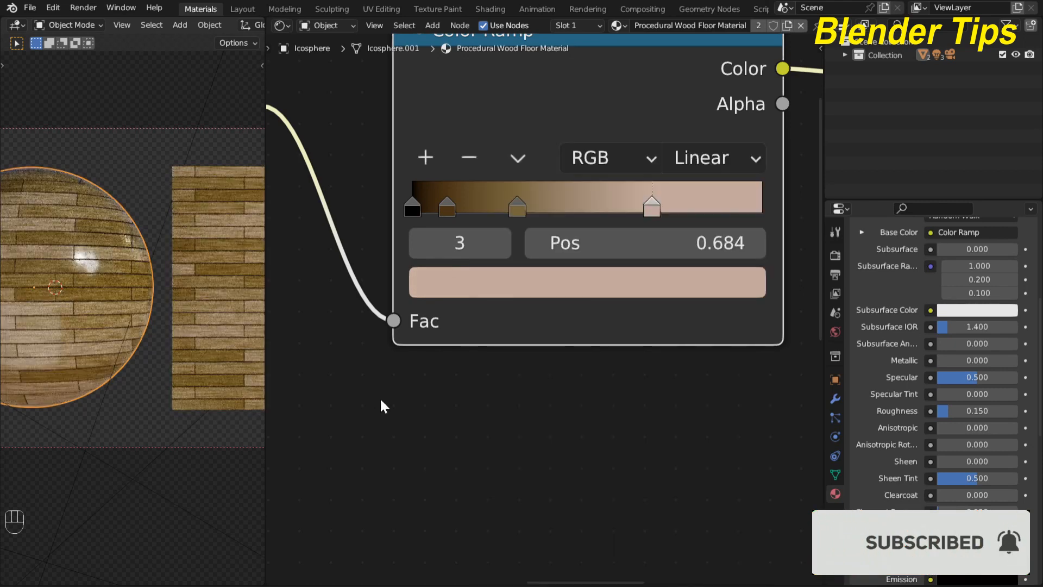
Inspect the colored wood planks on the icosphere and plane from near and far.
scroll(562, 439, "down", 5)
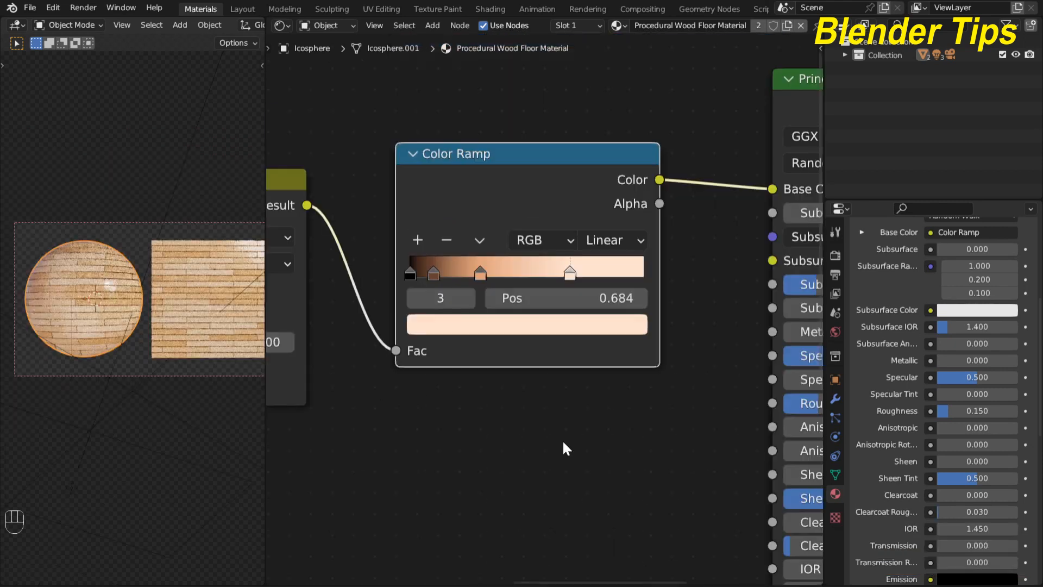
middle_click_drag(462, 403, 504, 403)
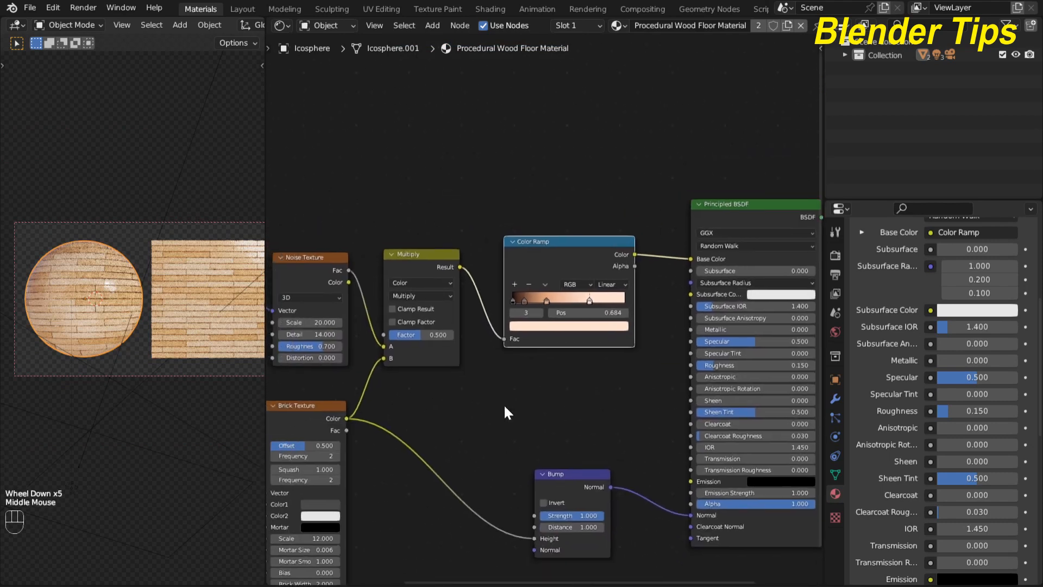
scroll(504, 404, "up", 3)
scroll(206, 322, "up", 8)
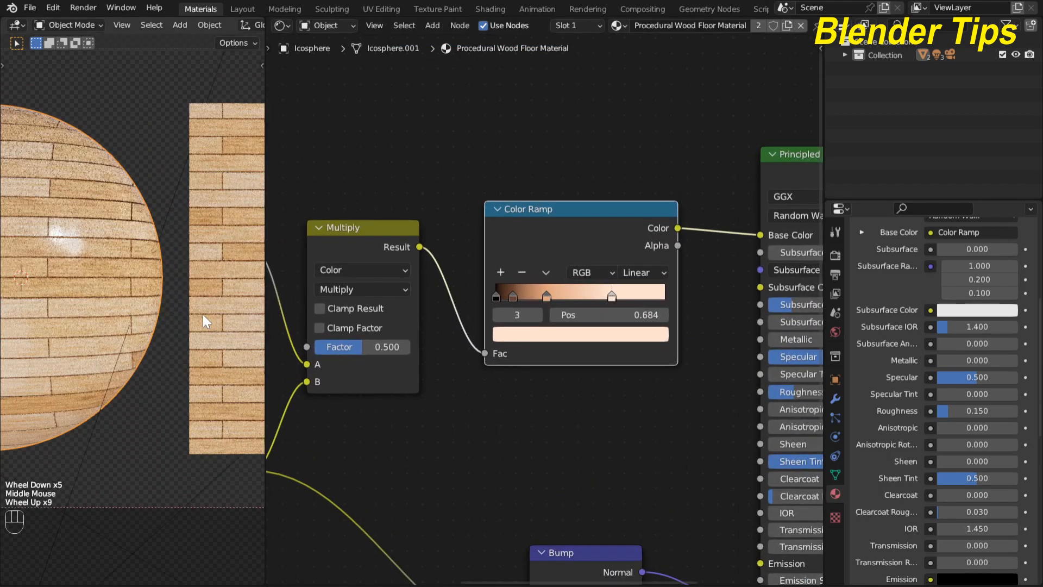
scroll(203, 314, "down", 5)
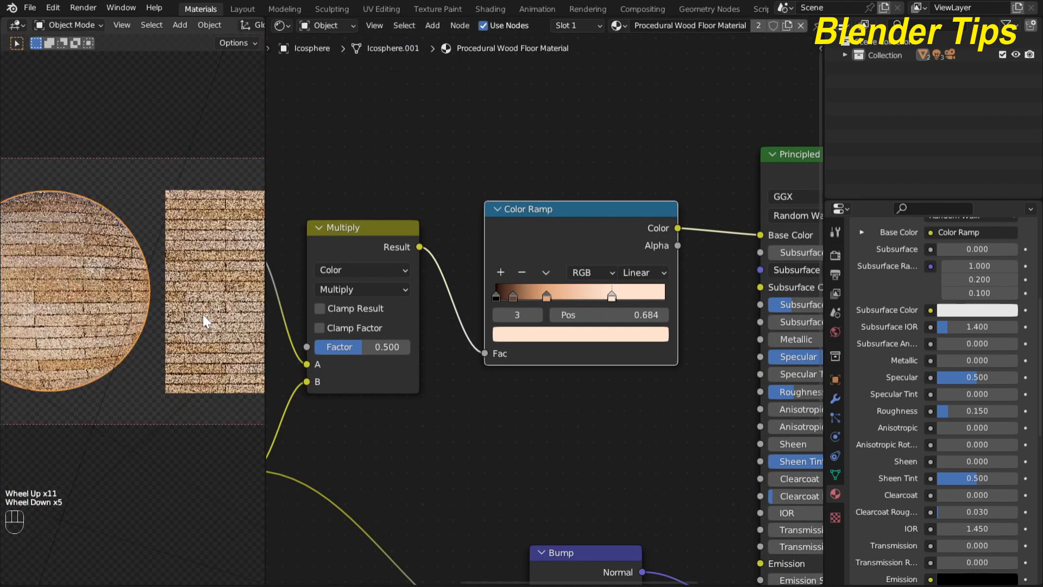
scroll(208, 311, "up", 1)
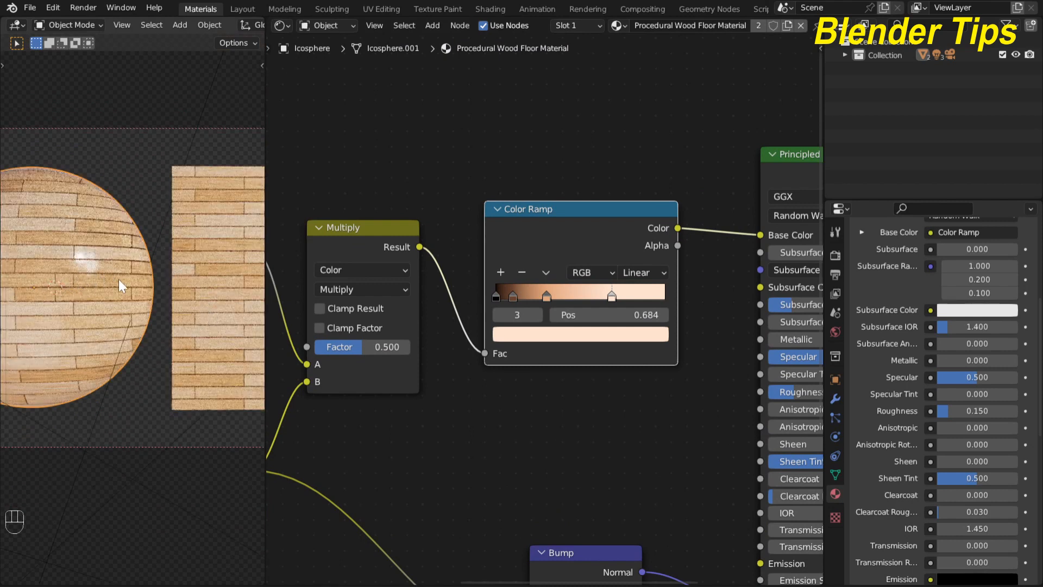
scroll(539, 395, "down", 6)
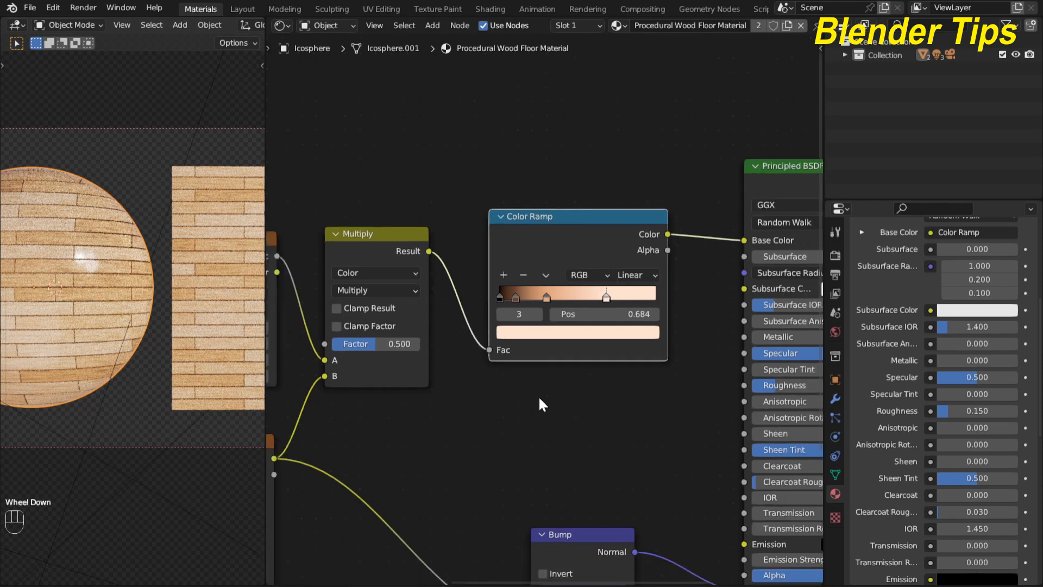
Duplicate the Noise Texture node and place the copy above the original.
middle_click_drag(553, 403, 519, 377)
scroll(447, 282, "up", 2)
middle_click_drag(448, 281, 533, 226)
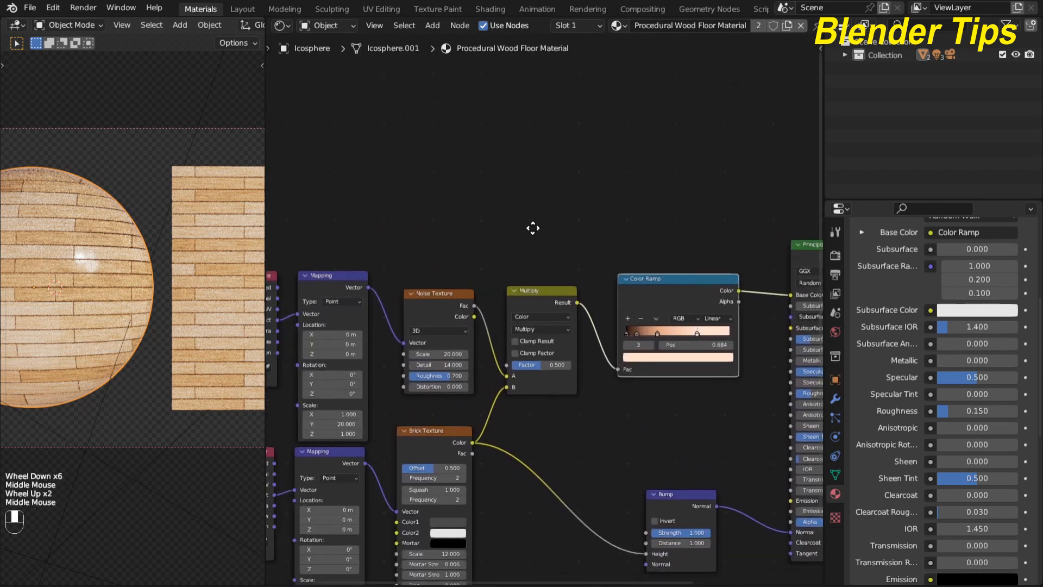
scroll(497, 218, "up", 2)
left_click(401, 291)
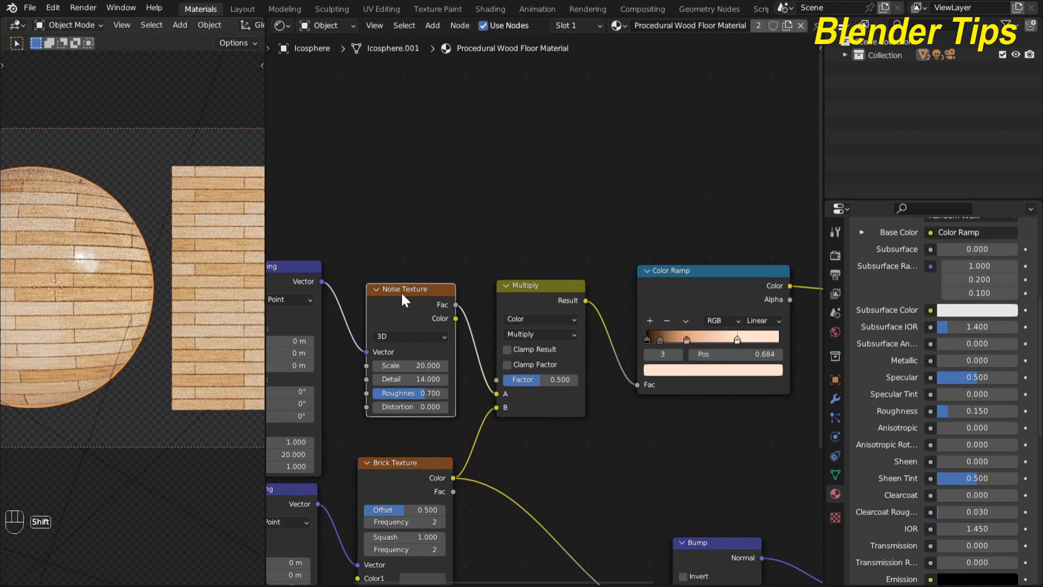
key("shift+d")
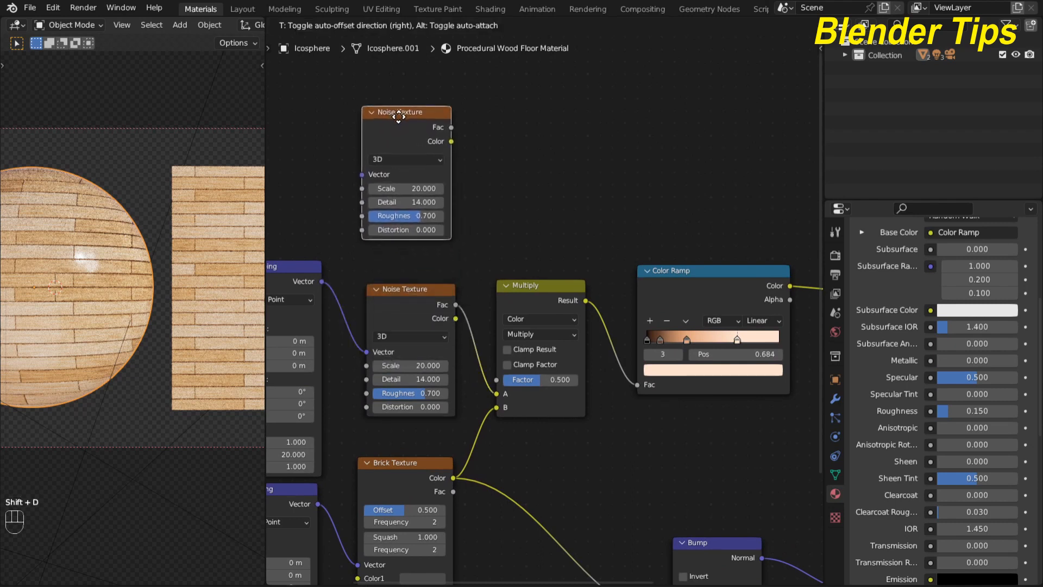
left_click(404, 119)
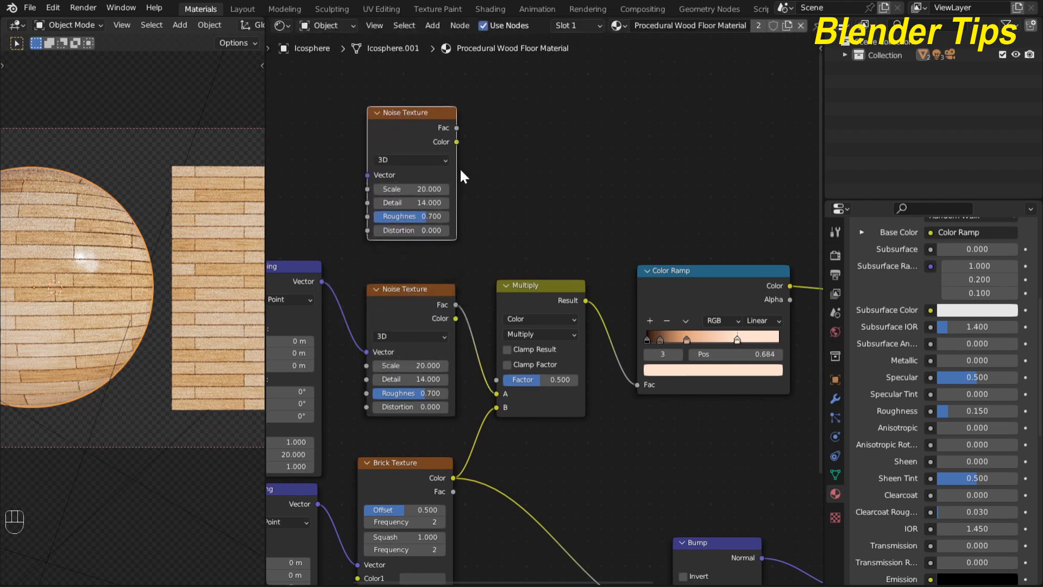
Connect the upper Mapping node's Vector to the duplicated Noise Texture and preview that texture's Fac on the surface.
scroll(462, 176, "down", 1)
middle_click_drag(462, 176, 538, 163)
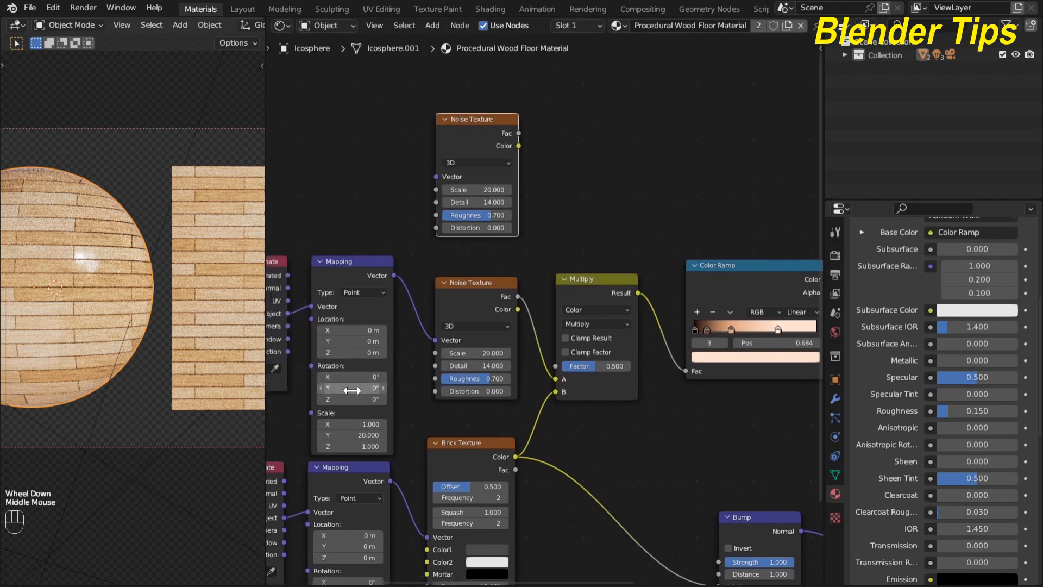
left_click_drag(393, 276, 432, 173)
scroll(533, 182, "up", 2)
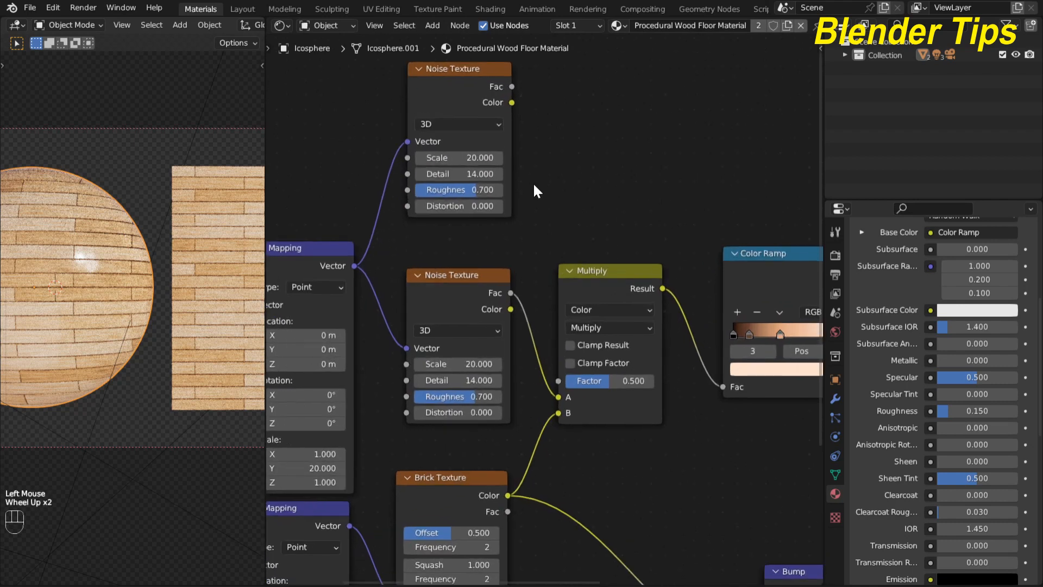
left_click(452, 89)
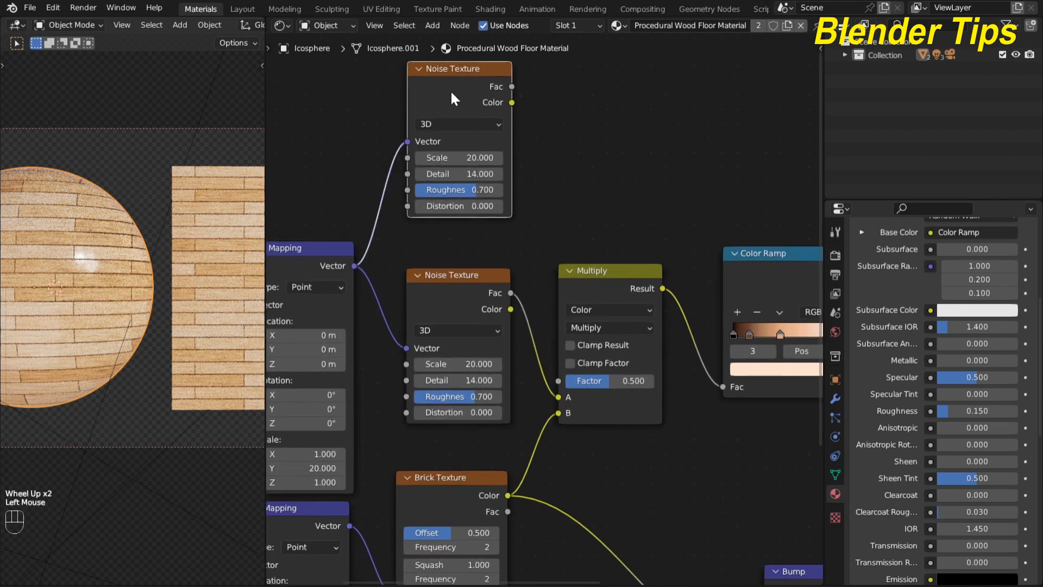
left_click(452, 94, "ctrl+shift")
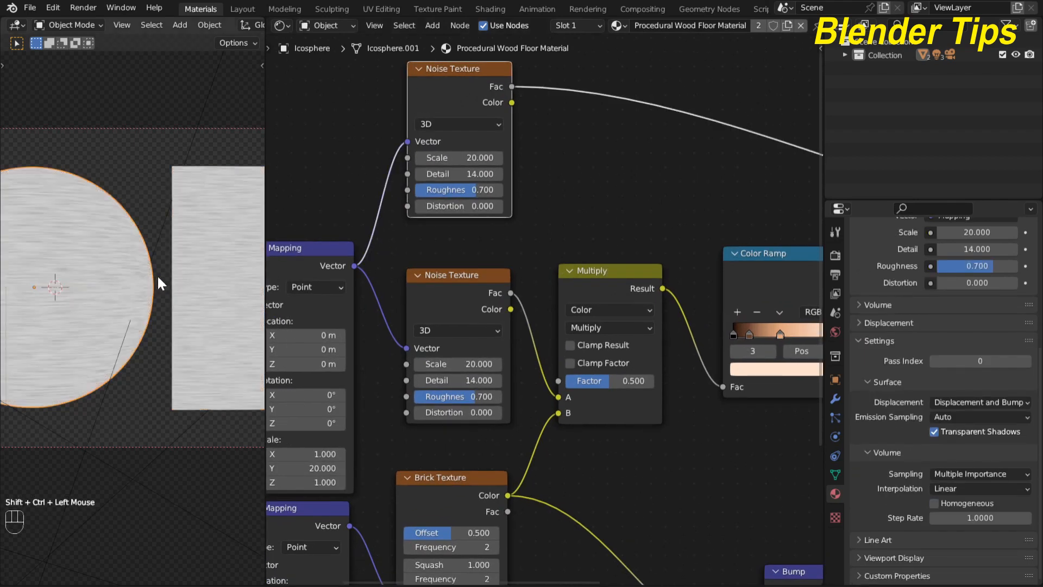
Add a Voronoi Texture node after the duplicated Noise Texture, inserted into its Fac link.
scroll(544, 142, "down", 2)
middle_click_drag(544, 142, 523, 175)
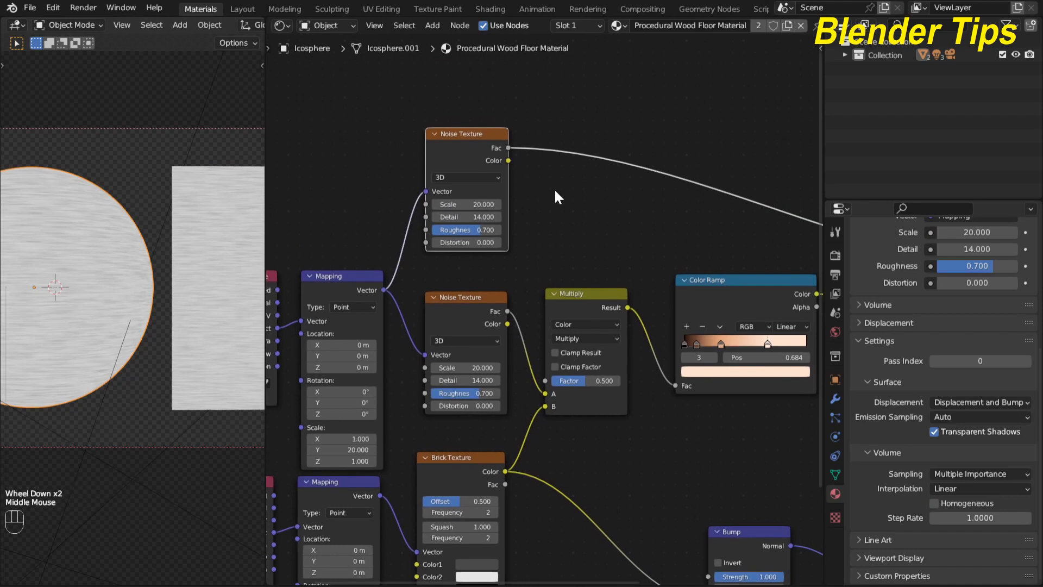
scroll(555, 191, "down", 1)
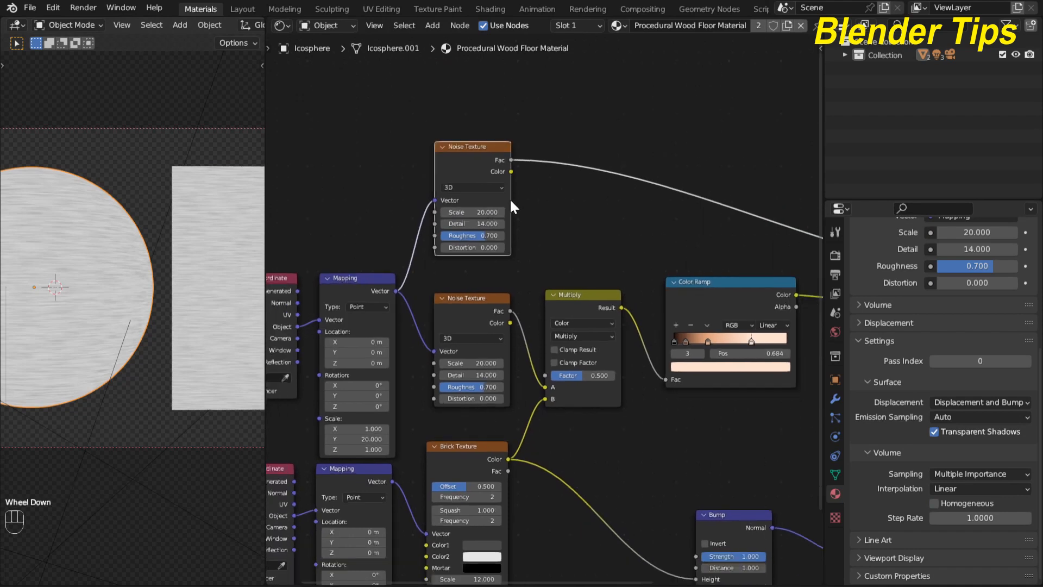
middle_click_drag(509, 198, 418, 205)
scroll(373, 182, "up", 2)
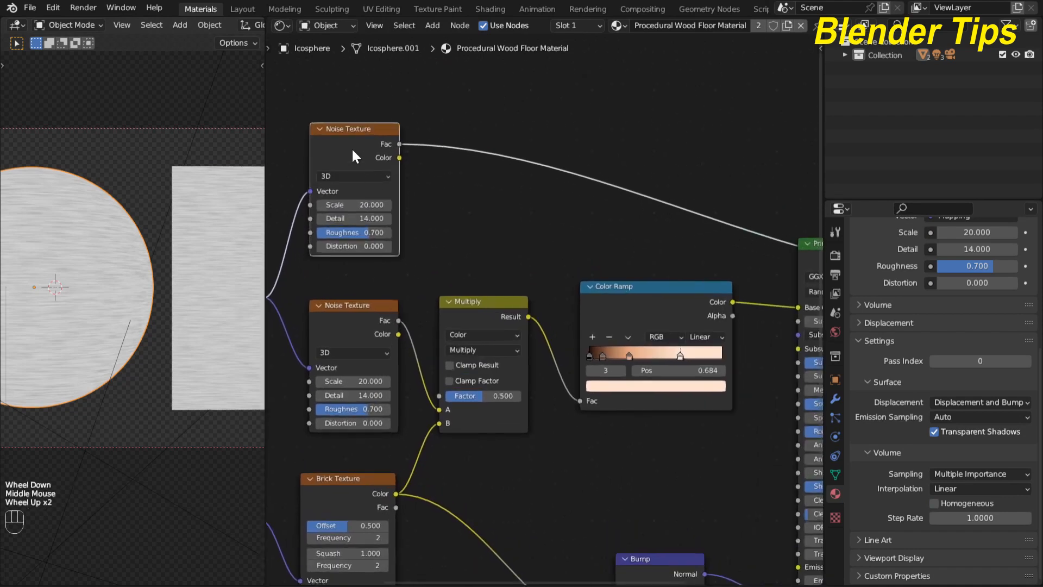
scroll(425, 174, "down", 1)
middle_click_drag(435, 182, 485, 198)
key("shift+a")
left_click(488, 205)
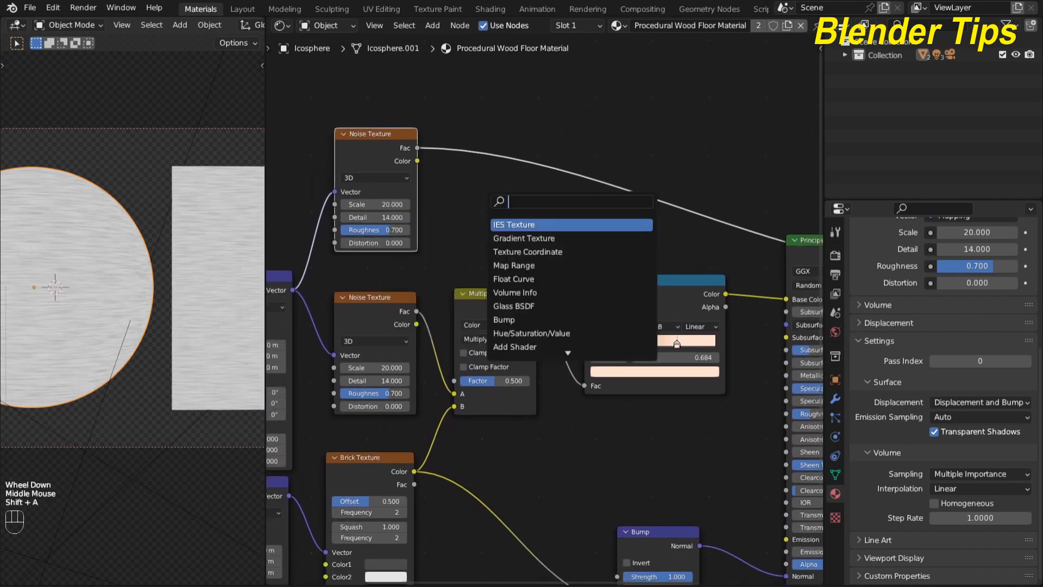
type("vor")
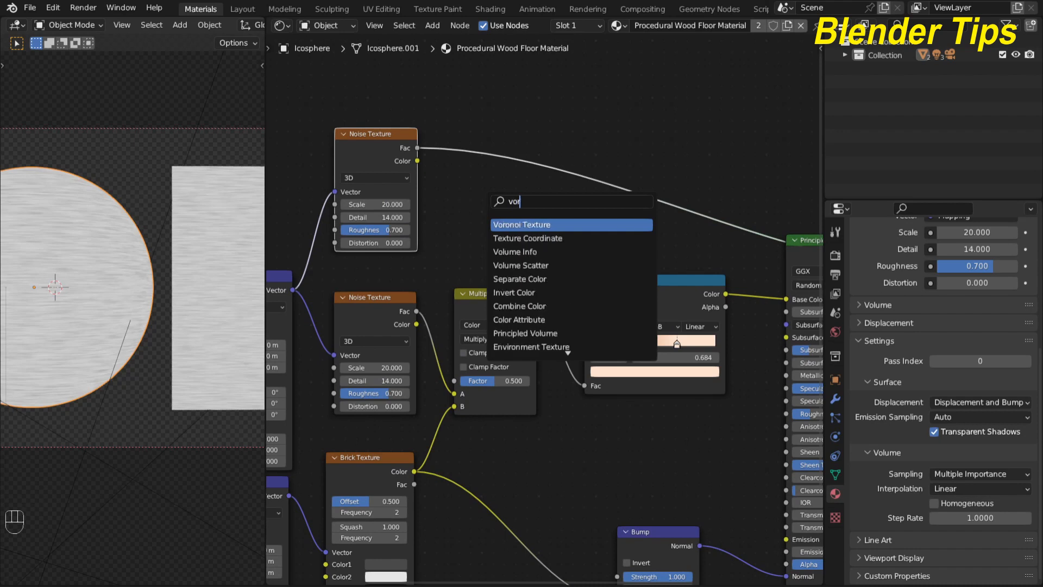
key("Return")
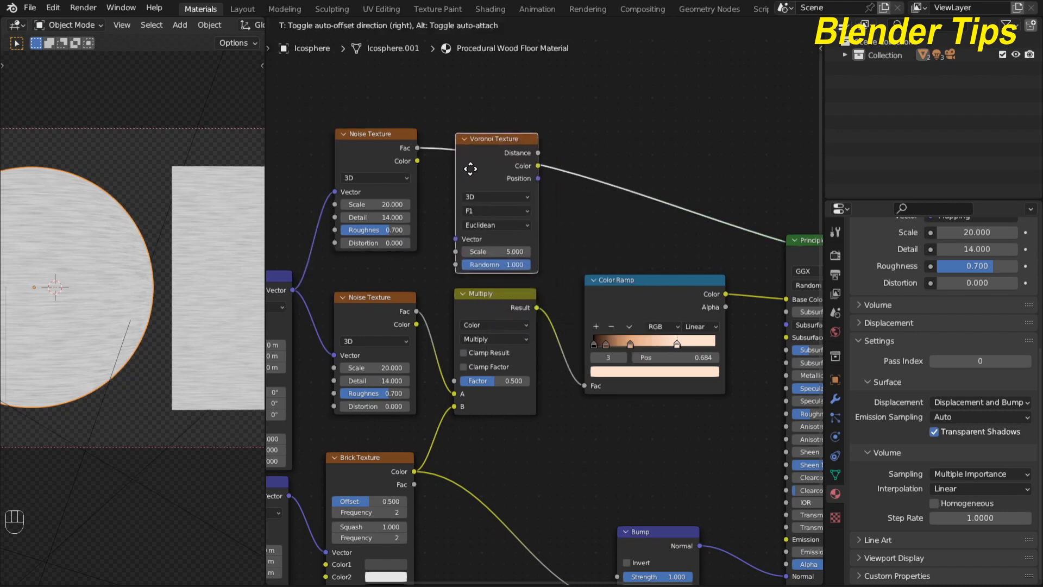
left_click(468, 152)
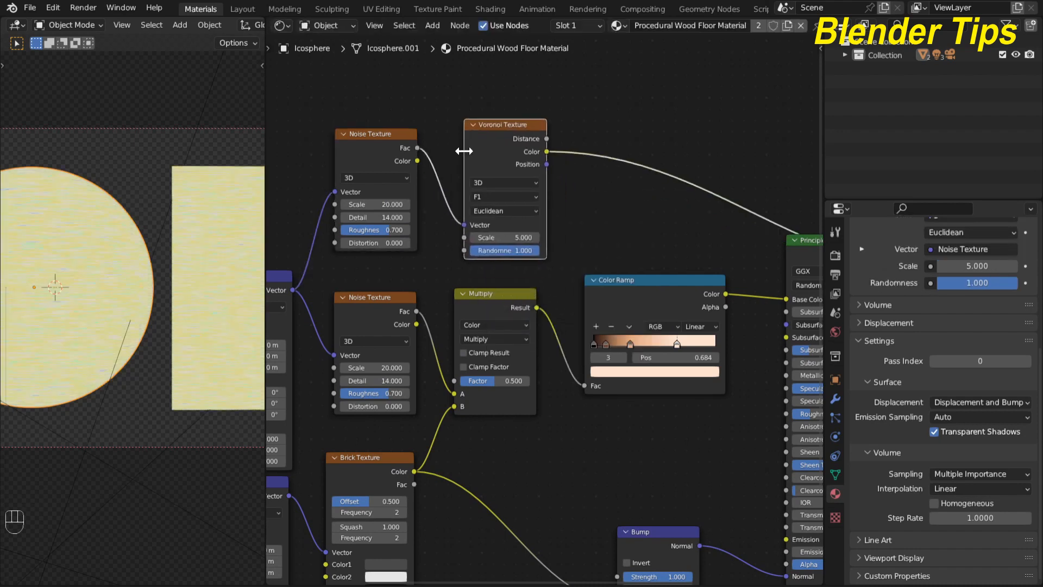
scroll(602, 199, "up", 1)
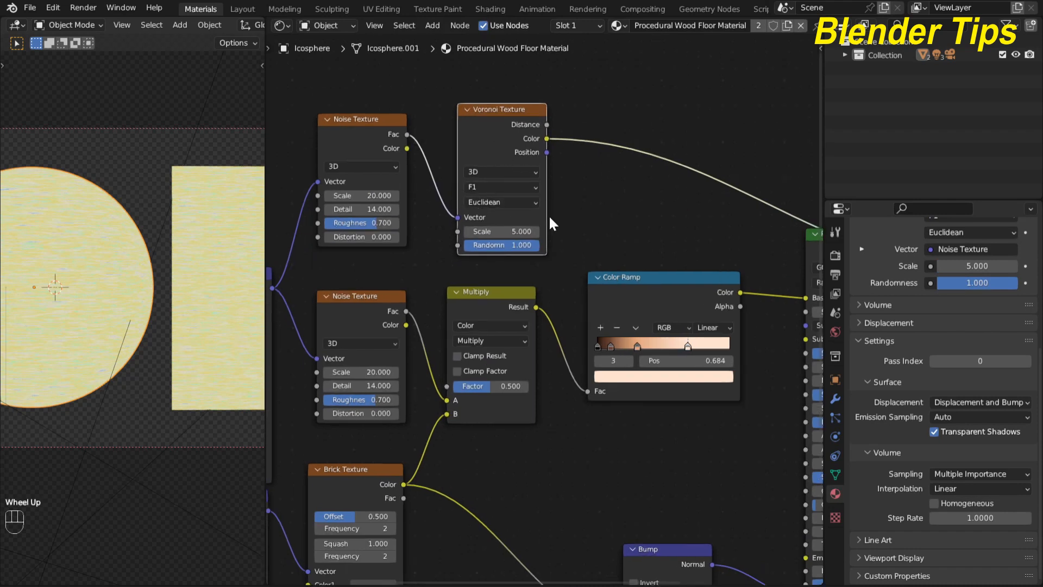
middle_click_drag(585, 188, 566, 190)
left_click_drag(527, 140, 541, 137)
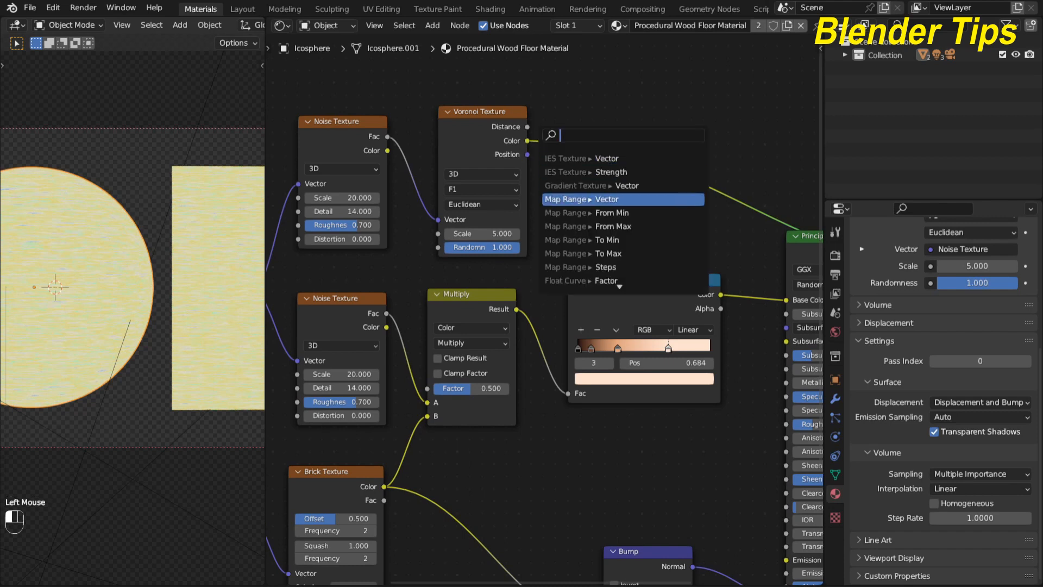
left_click(505, 131)
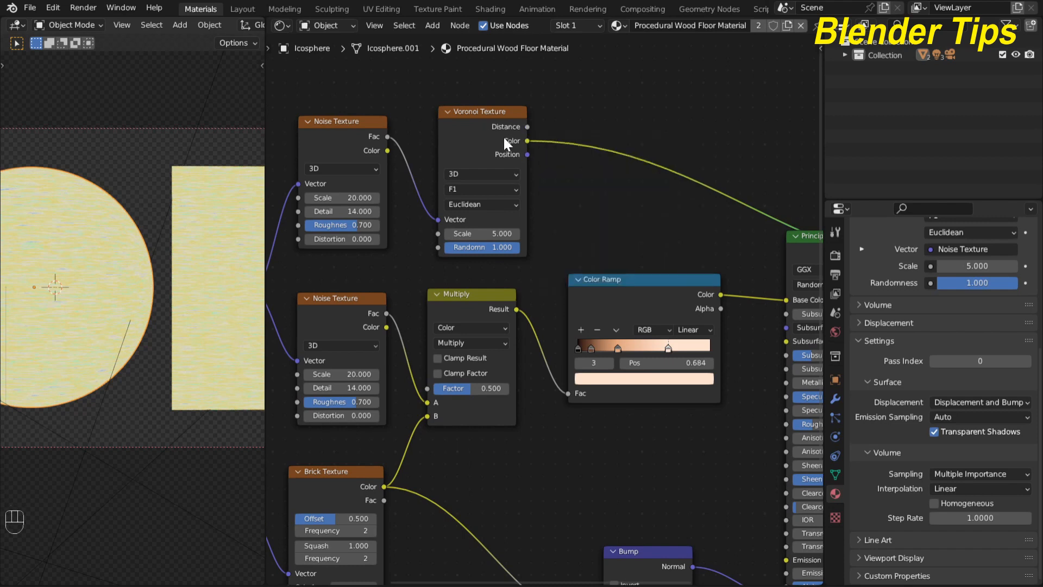
Add a Color Ramp node after the Voronoi Texture, inserted into the link from its Color output.
scroll(503, 135, "down", 2)
middle_click_drag(576, 172, 539, 154)
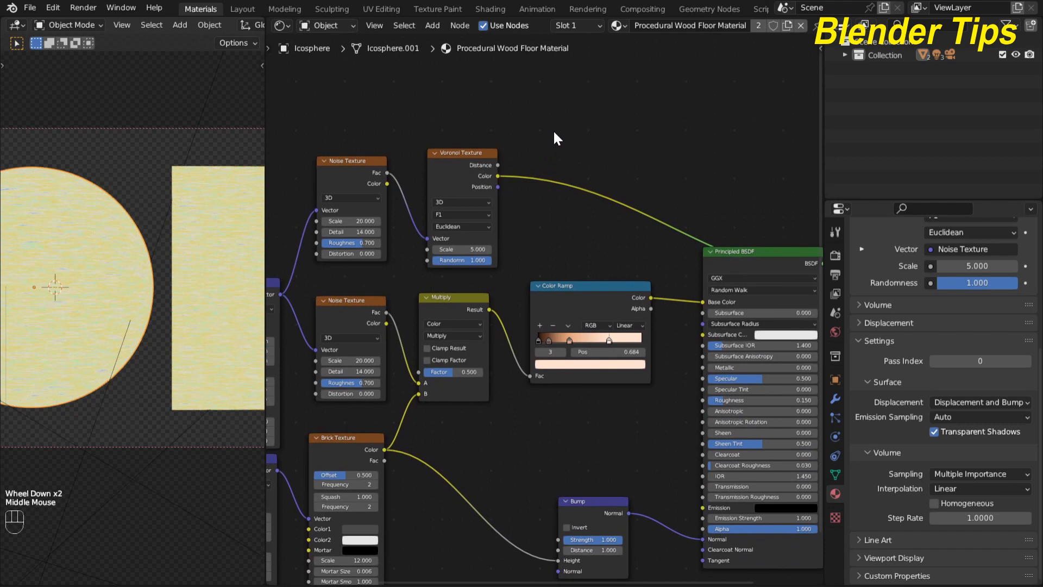
key("shift+a")
left_click(554, 131)
type("c")
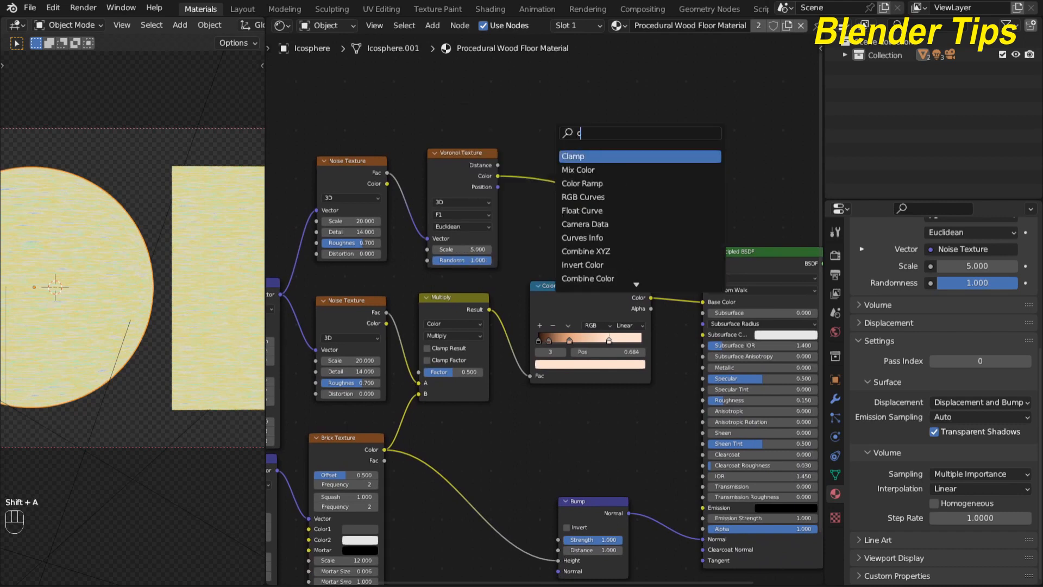
type("o")
key("Down")
key("Return")
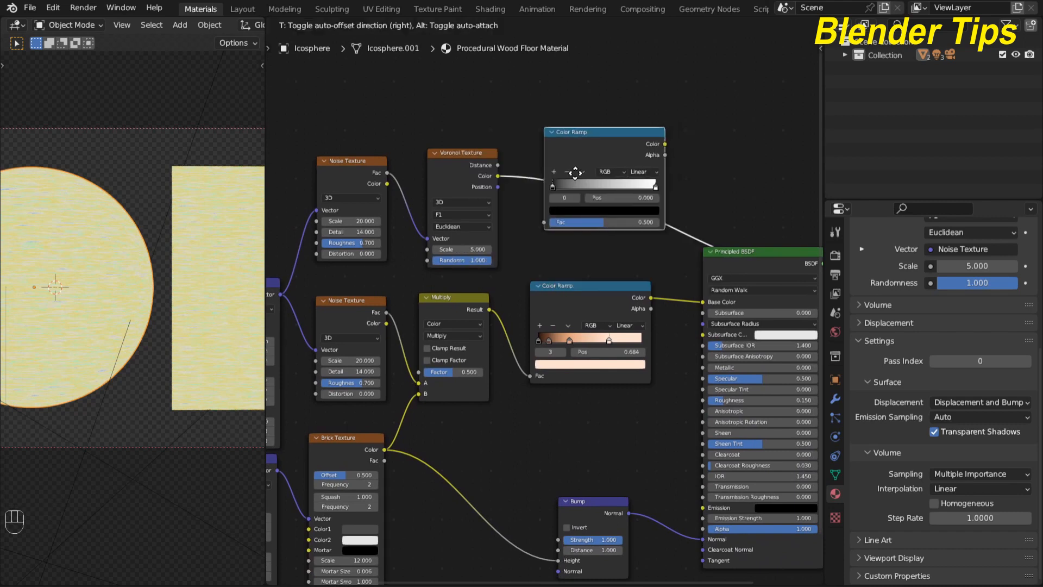
left_click(581, 174)
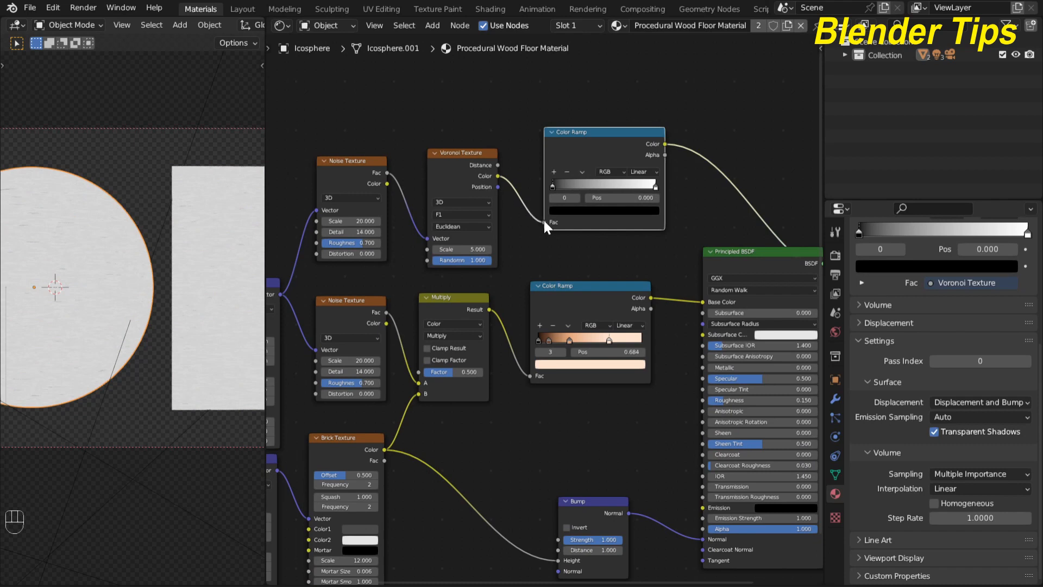
Feed the new Color Ramp's Fac from the Voronoi Texture's Distance output instead of its Color output.
left_click_drag(543, 218, 527, 200)
left_click(497, 156)
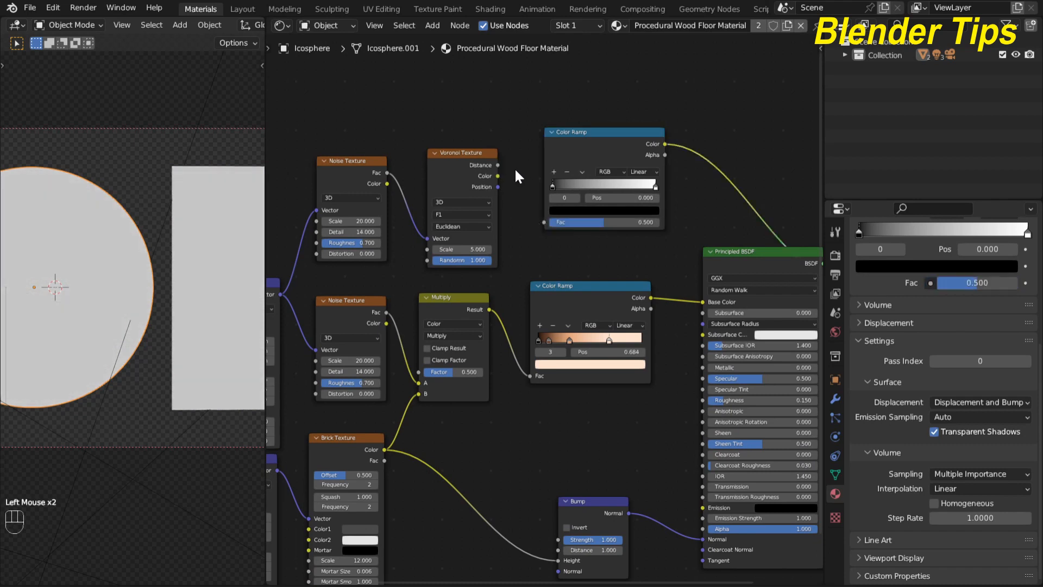
left_click_drag(496, 164, 544, 221)
Preview the new Color Ramp's Alpha output on the icosphere and plane.
scroll(660, 197, "down", 1)
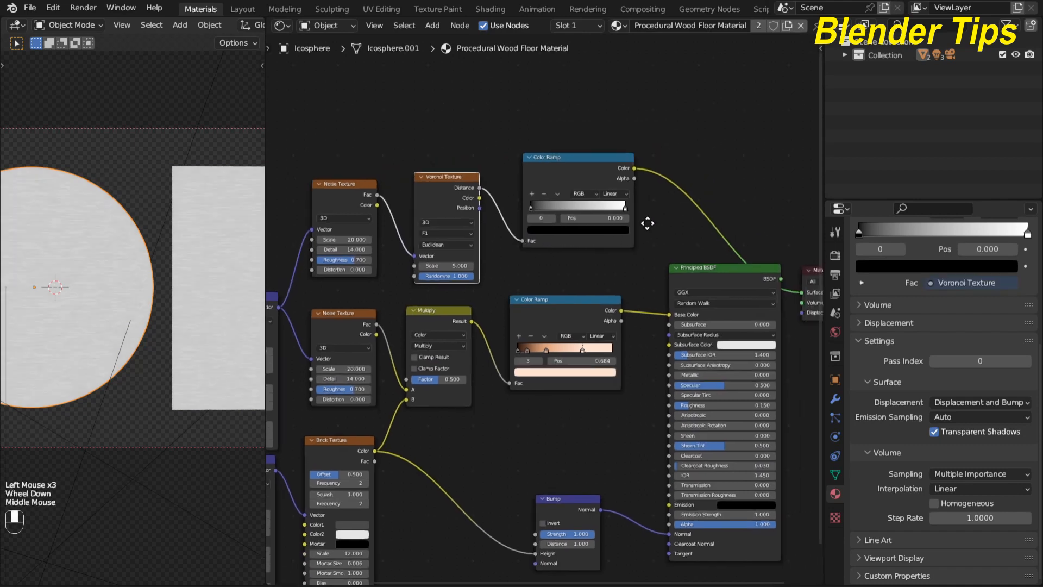
middle_click_drag(593, 157, 488, 181)
left_click(487, 180)
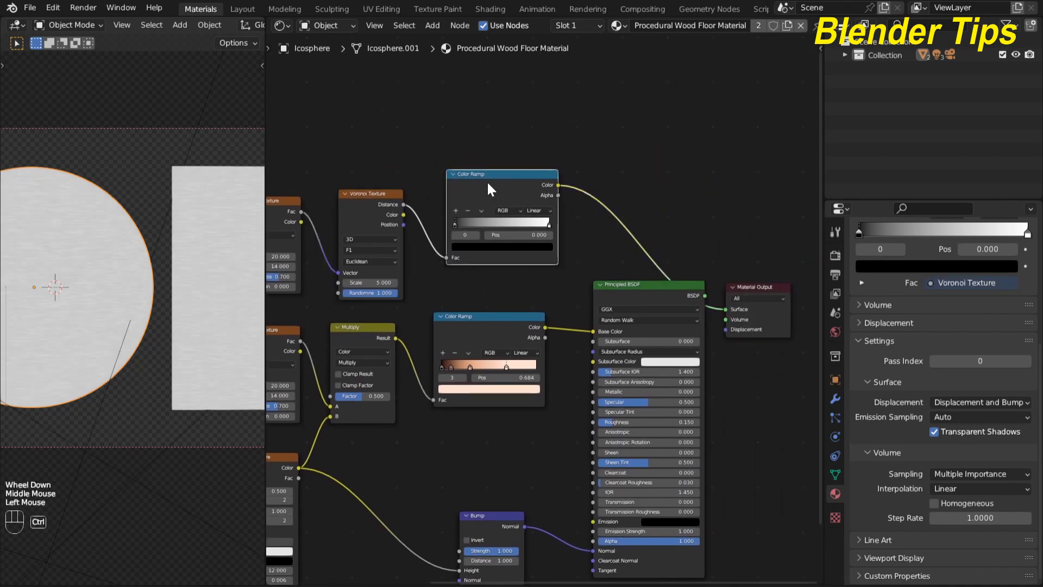
left_click(487, 180, "ctrl+shift")
scroll(73, 257, "up", 1)
scroll(73, 258, "up", 2)
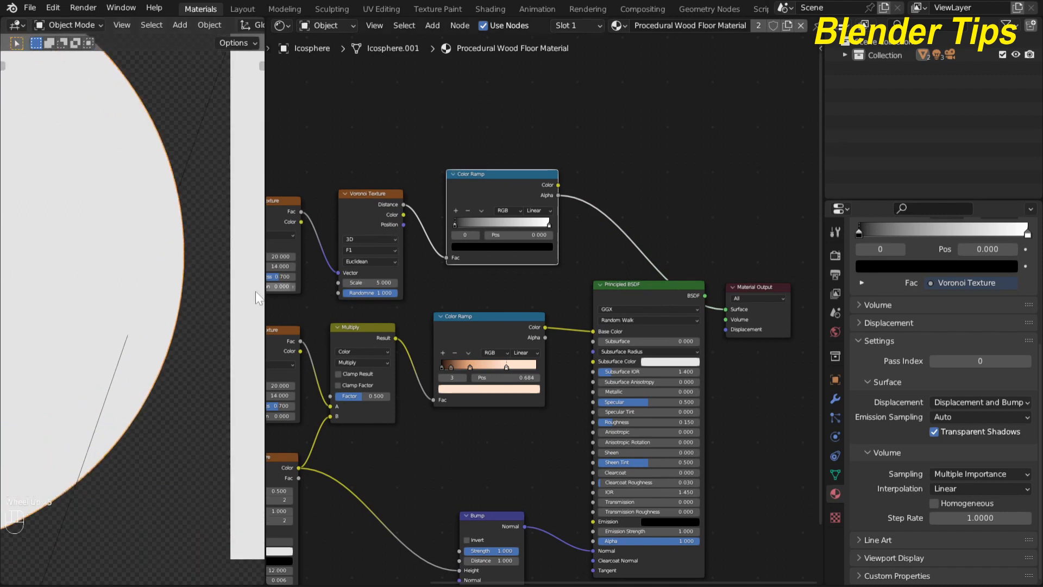
Sharpen the new Color Ramp by bringing its black stop up against the white stop at position 0.474.
scroll(464, 285, "down", 2)
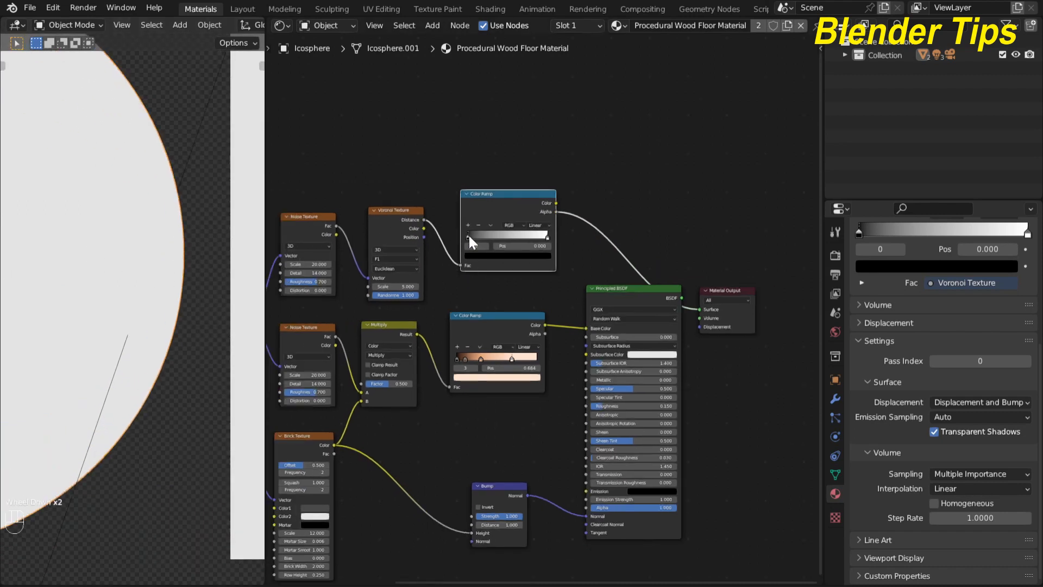
left_click_drag(468, 236, 500, 237)
scroll(56, 301, "down", 3)
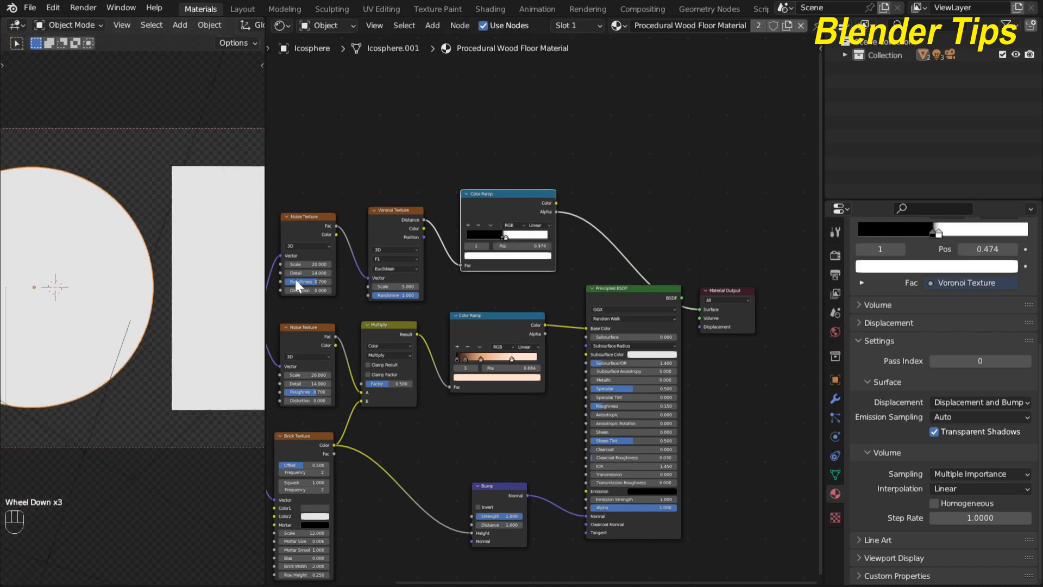
Move the Principled BSDF below the Material Output and preview the black-and-white Color Ramp's Color output on the surface.
scroll(458, 292, "down", 1)
middle_click_drag(458, 293, 442, 303)
left_click_drag(594, 297, 595, 332)
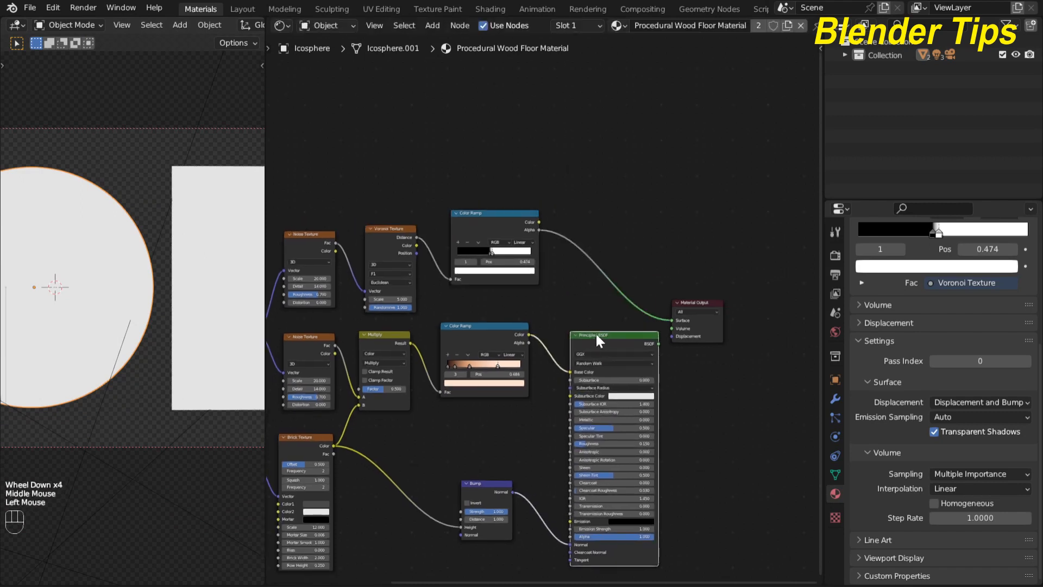
scroll(565, 294, "up", 2)
left_click(468, 205)
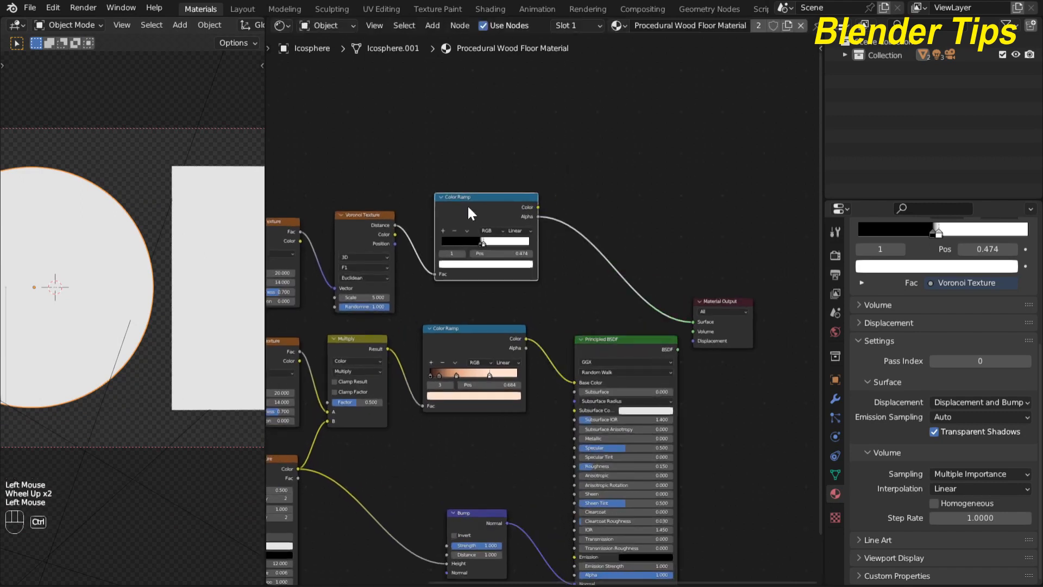
left_click(468, 204, "ctrl+shift")
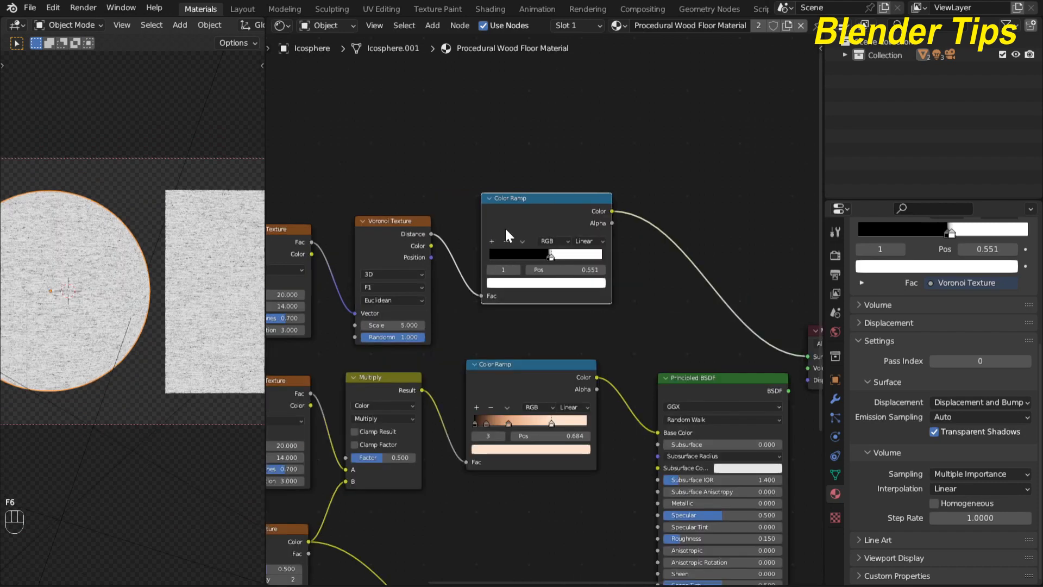
Examine the black-and-white grain streaks on the icosphere and plane from near and far.
scroll(505, 227, "up", 3)
scroll(427, 219, "up", 2)
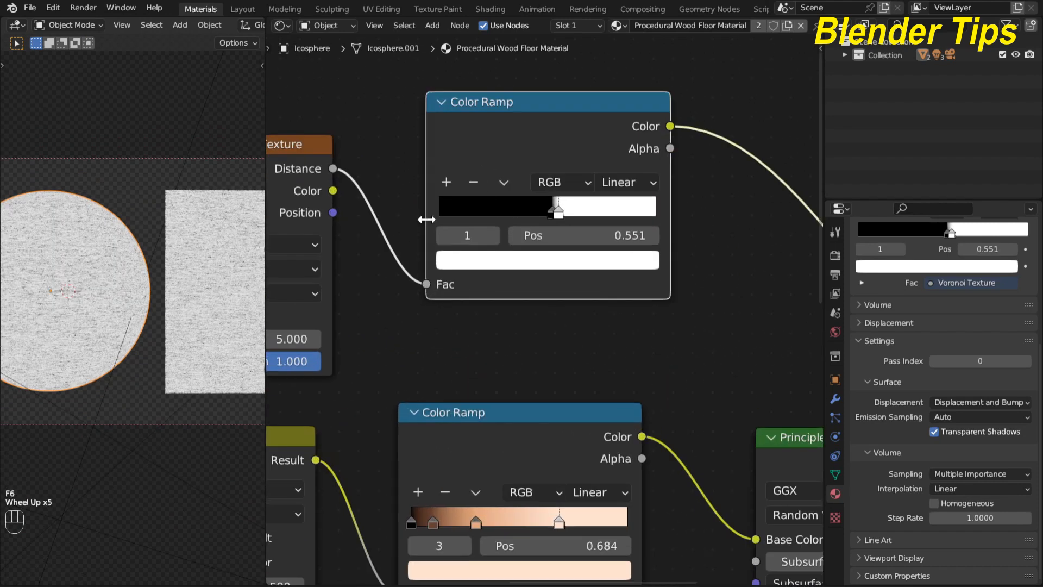
scroll(182, 304, "up", 4)
scroll(182, 305, "down", 4)
scroll(163, 304, "up", 6)
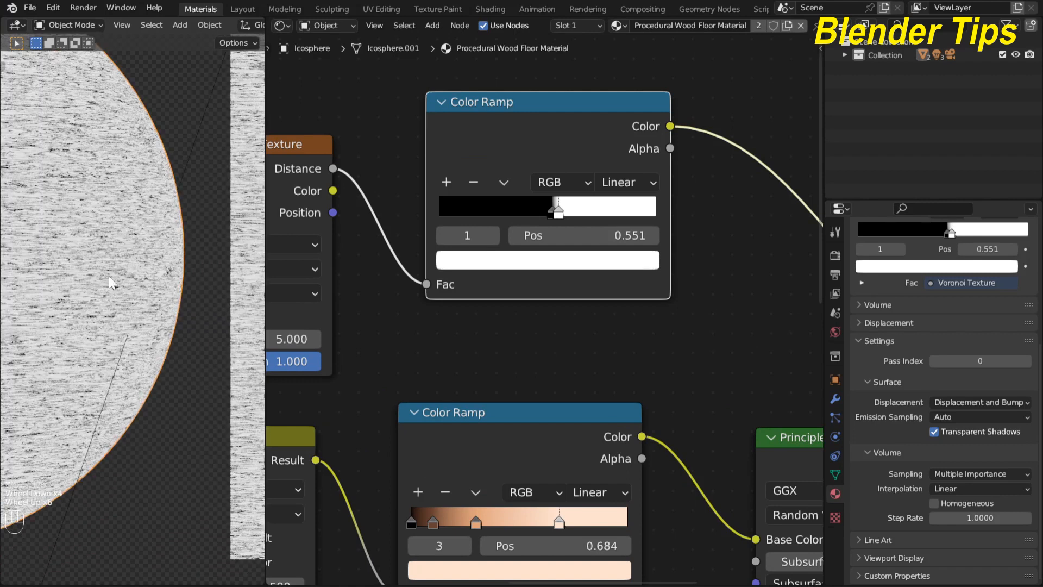
scroll(109, 276, "down", 6)
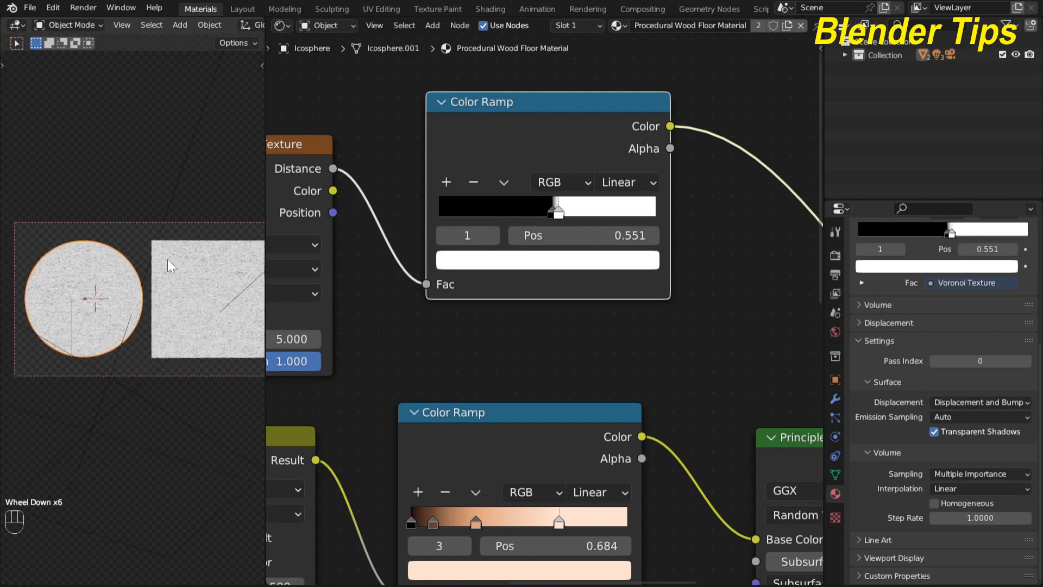
middle_click_drag(167, 259, 150, 264, "shift")
Move the Material Output node farther away from the Color Ramps to make room between them.
scroll(713, 262, "down", 3)
middle_click_drag(700, 296, 522, 312)
scroll(603, 325, "down", 3)
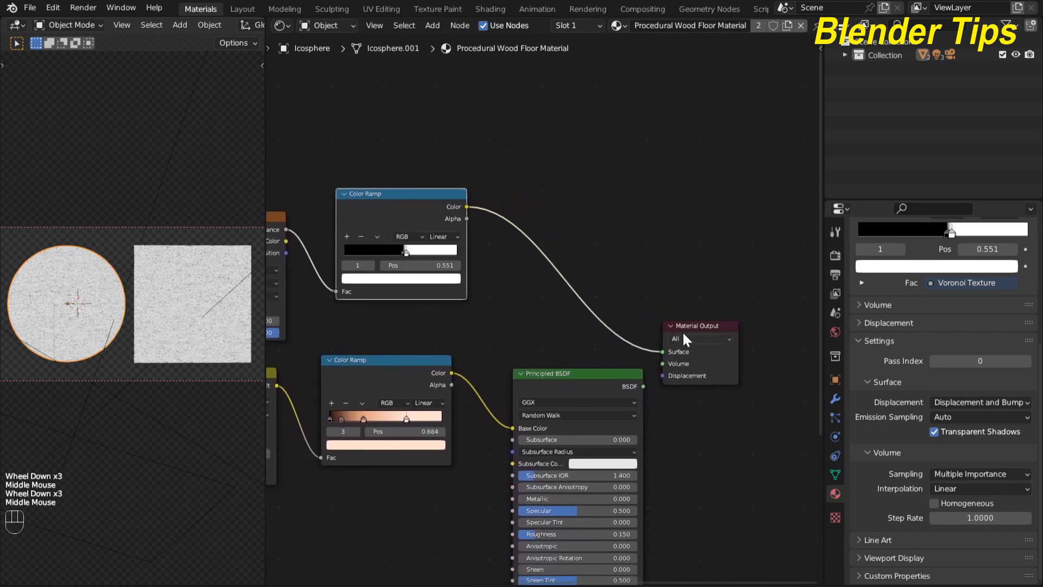
left_click_drag(684, 340, 752, 288)
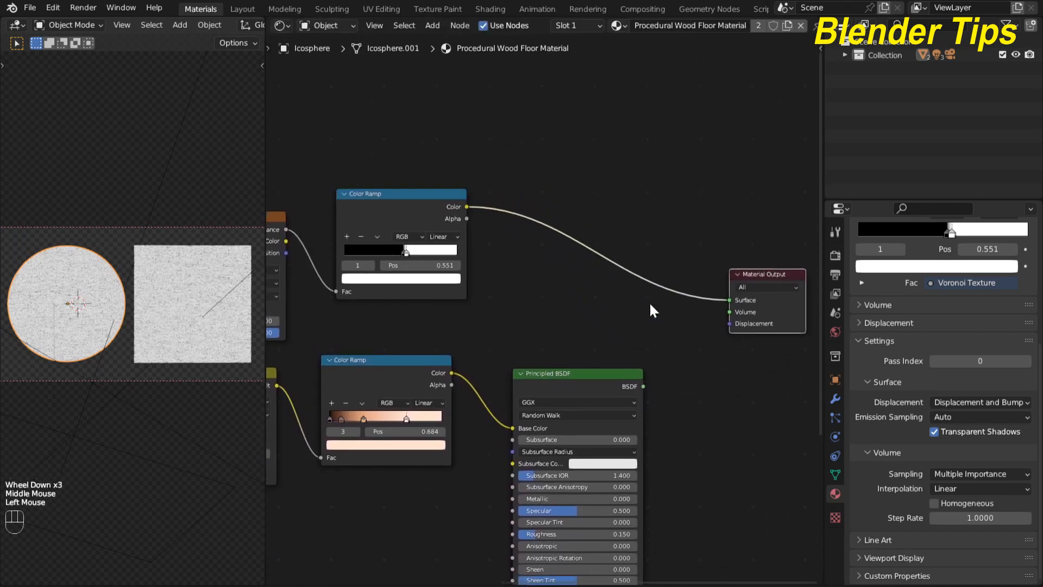
Add a Mix node, set its data type to Color and place it beside the black-and-white Color Ramp.
key("shift+a")
left_click(552, 293)
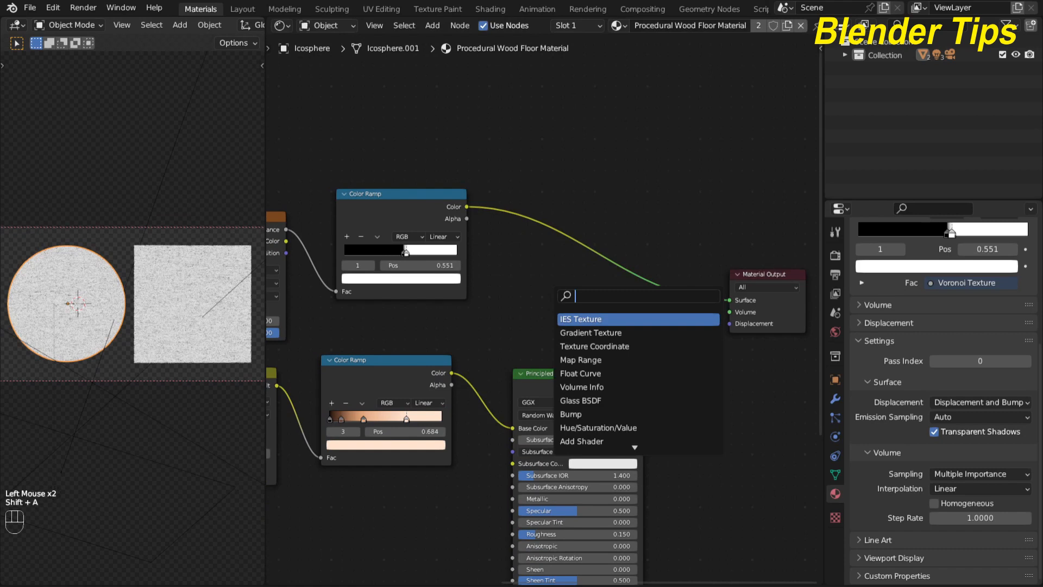
type("m")
key("Return")
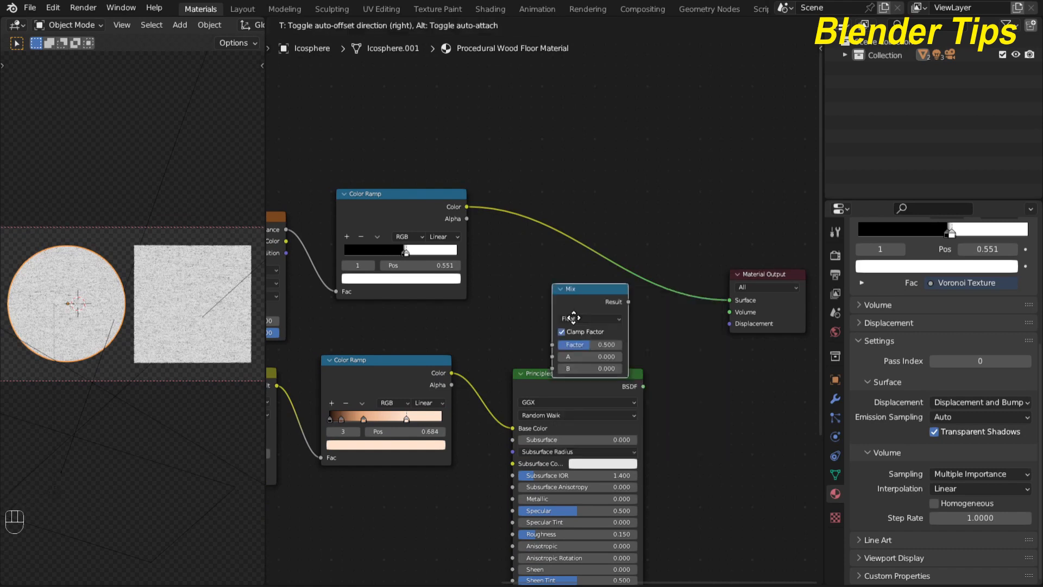
left_click(538, 279)
left_click(546, 282)
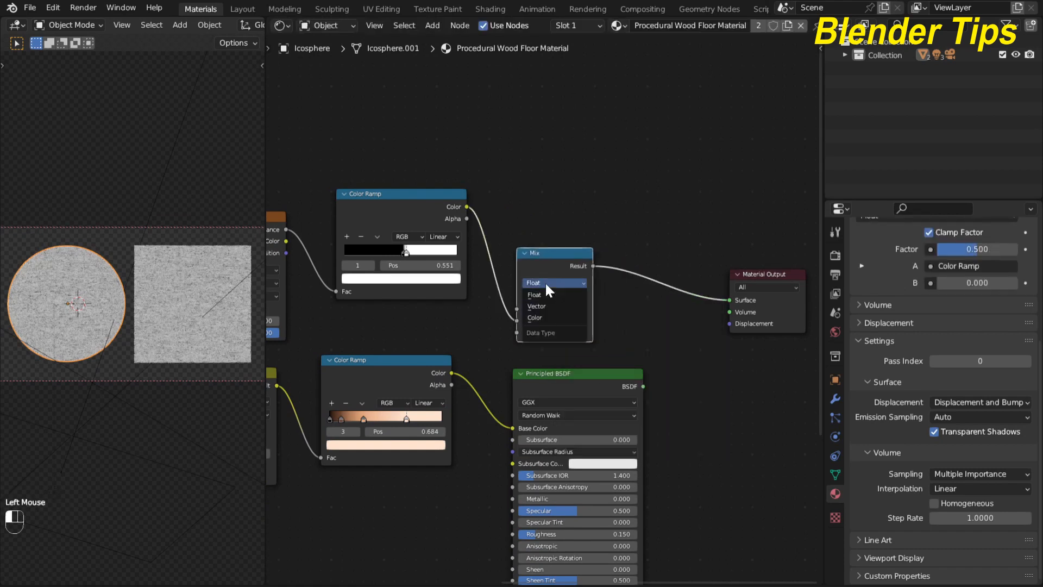
left_click(549, 315)
left_click_drag(555, 266, 576, 199)
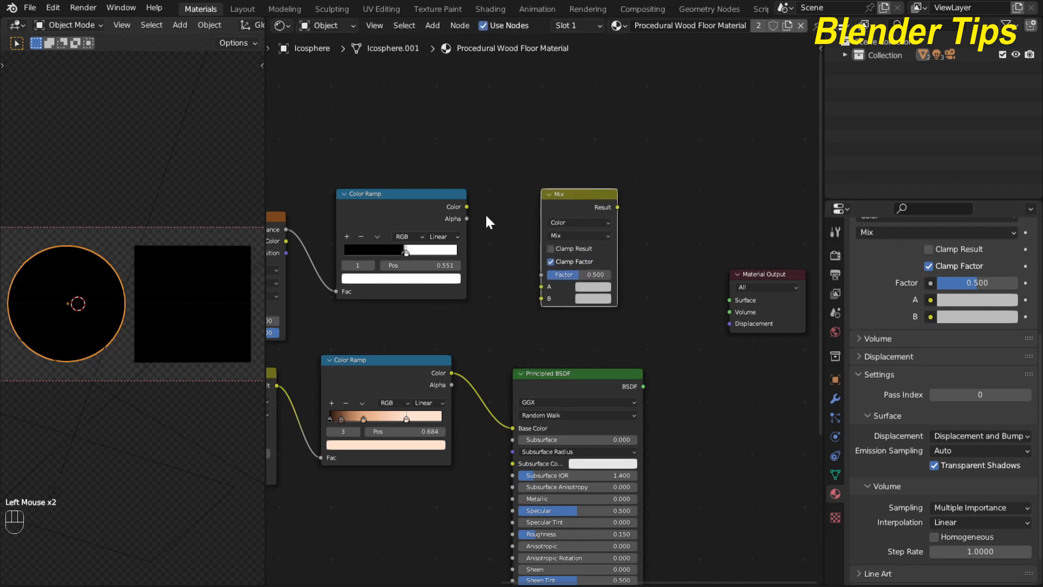
Connect the black-and-white Color Ramp's Color output to the Mix node's Factor.
middle_click_drag(494, 297, 516, 252)
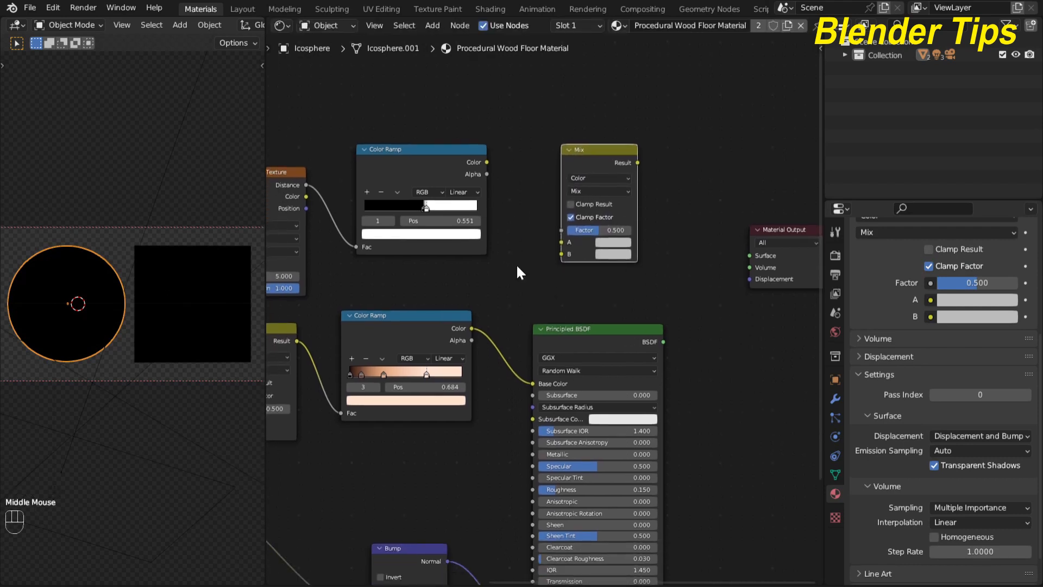
left_click(487, 159)
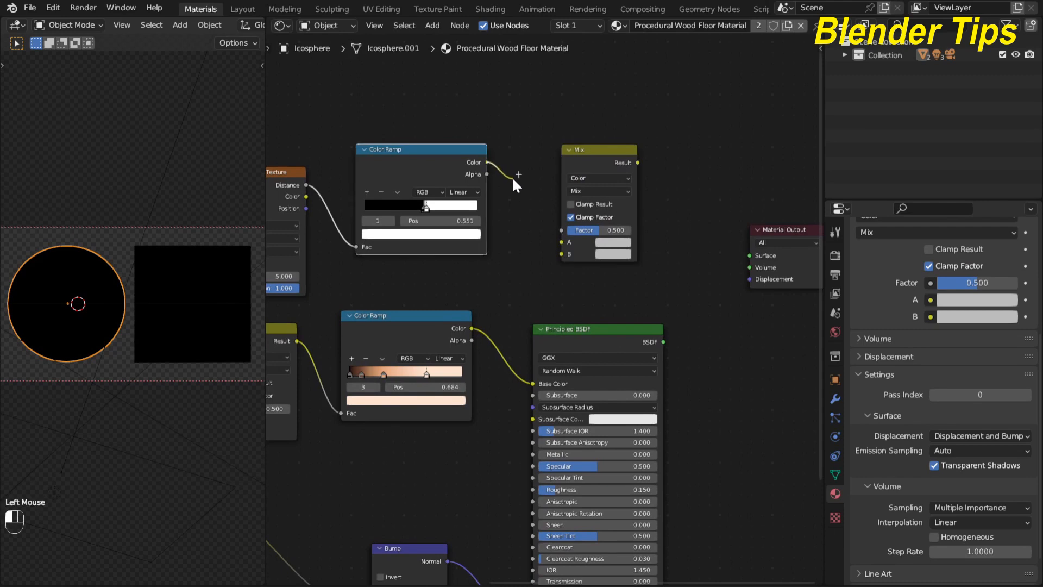
left_click_drag(521, 200, 556, 232)
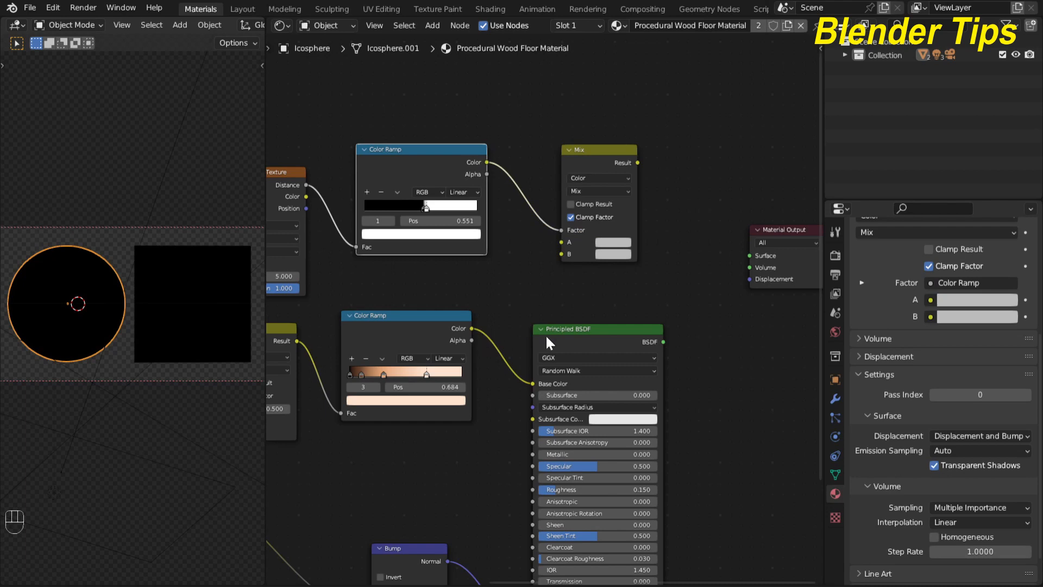
Move the Principled BSDF aside and connect the wood-toned Color Ramp's Color output to the Mix node's B input.
left_click_drag(546, 336, 603, 343)
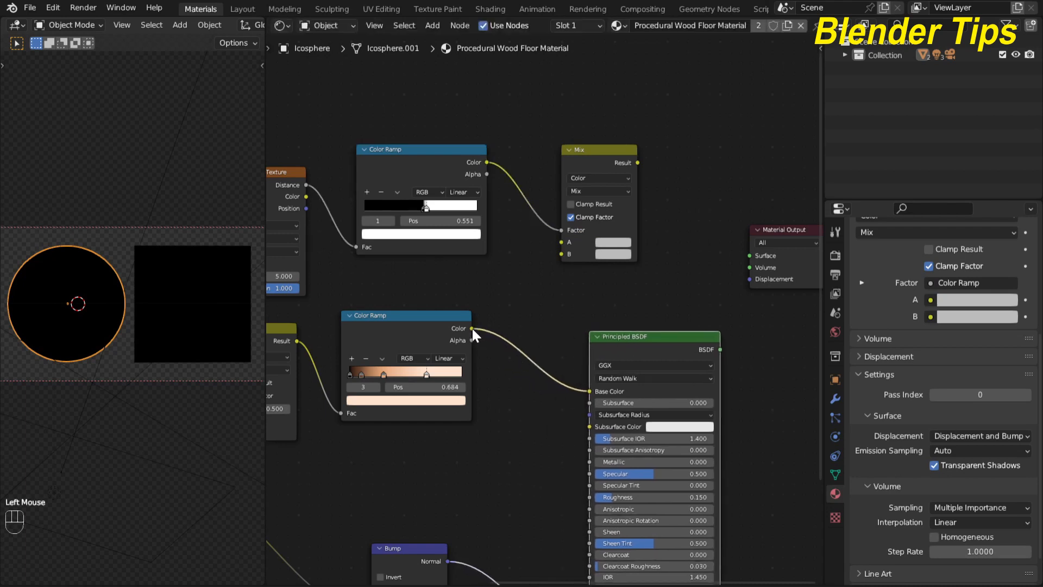
left_click_drag(472, 328, 559, 255)
Disconnect the Color Ramp from Base Color and arrange the Principled BSDF and Material Output in a row beyond the Mix node.
middle_click_drag(640, 325, 580, 331)
left_click_drag(730, 238, 763, 239)
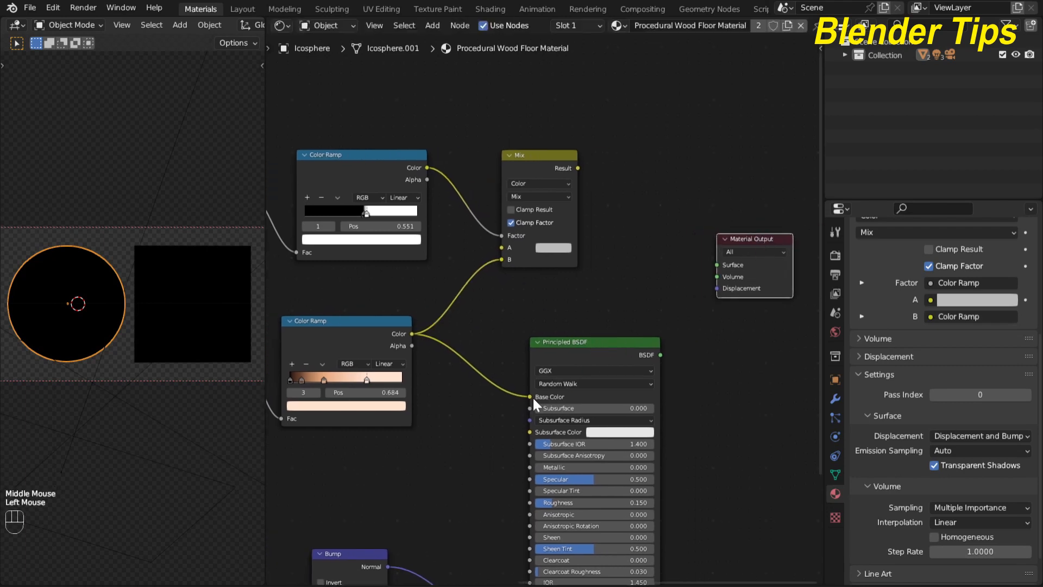
left_click_drag(530, 396, 489, 375)
left_click_drag(611, 346, 675, 164)
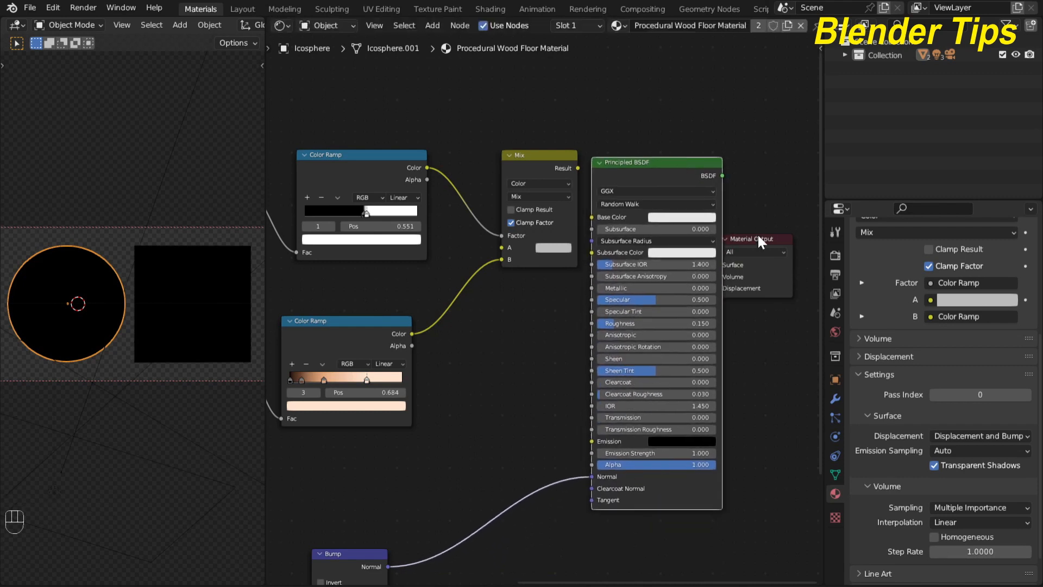
left_click_drag(757, 233, 785, 212)
Connect the Mix node's Result to the Principled BSDF's Base Color, and its BSDF output to the Material Output's Surface.
scroll(503, 349, "down", 1)
middle_click_drag(503, 349, 475, 384)
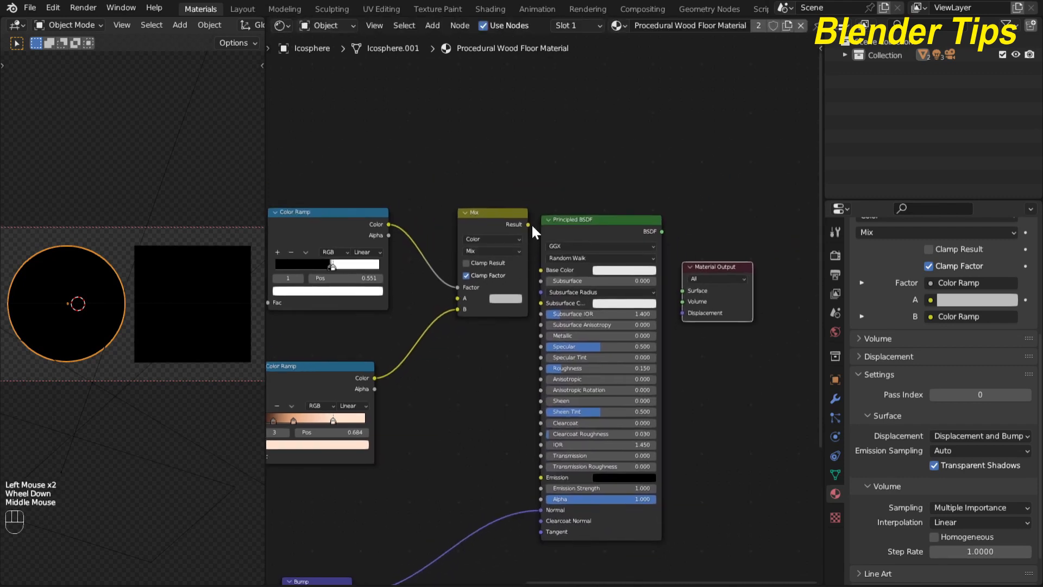
left_click_drag(500, 217, 542, 268)
left_click_drag(662, 232, 683, 291)
Examine the mixed plank and grain colors on the icosphere and plane from near and far.
scroll(164, 325, "up", 4)
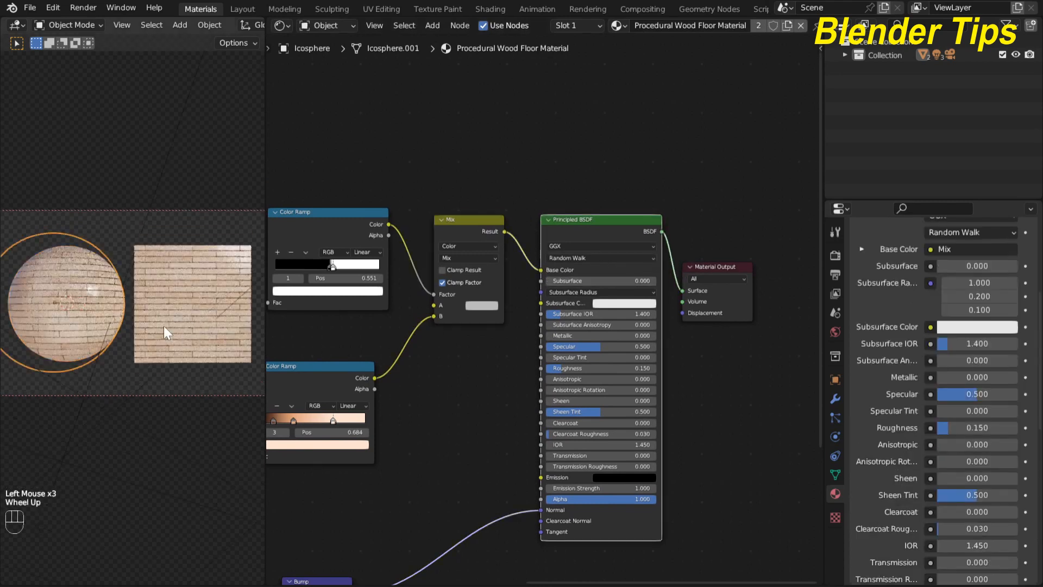
scroll(164, 325, "up", 5)
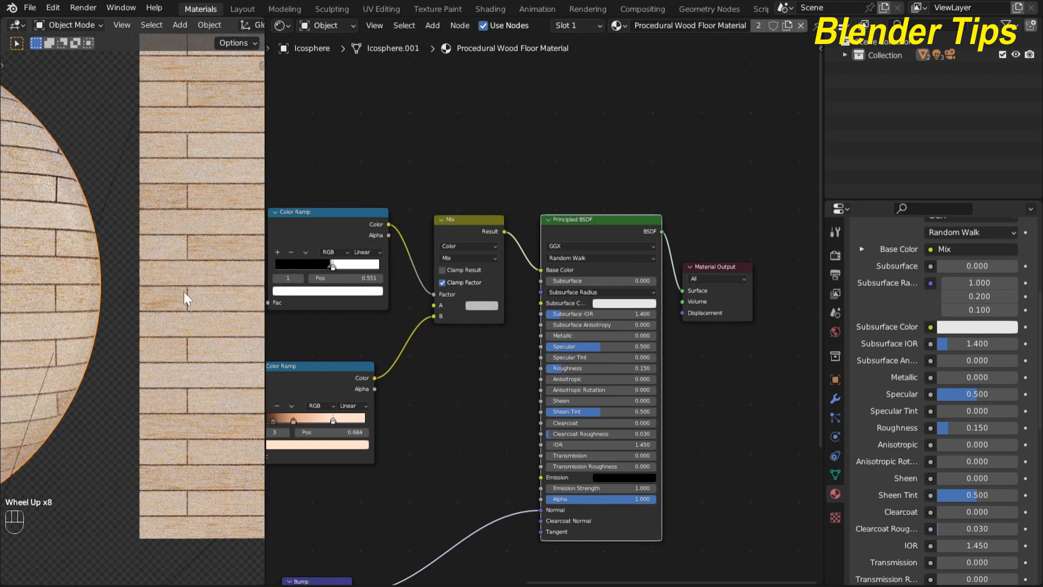
scroll(187, 253, "down", 4)
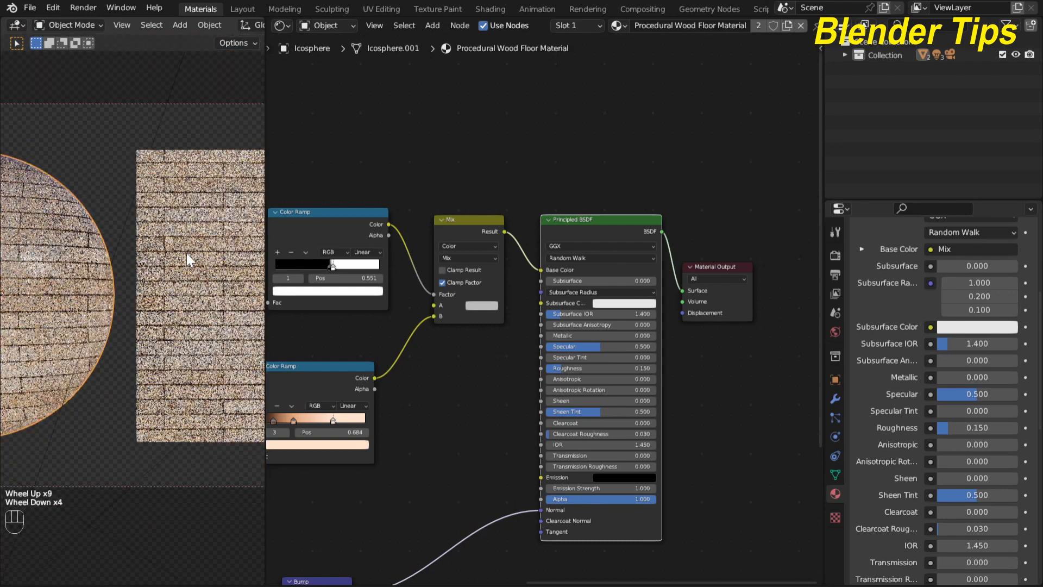
middle_click_drag(280, 337, 346, 345)
scroll(230, 308, "down", 2)
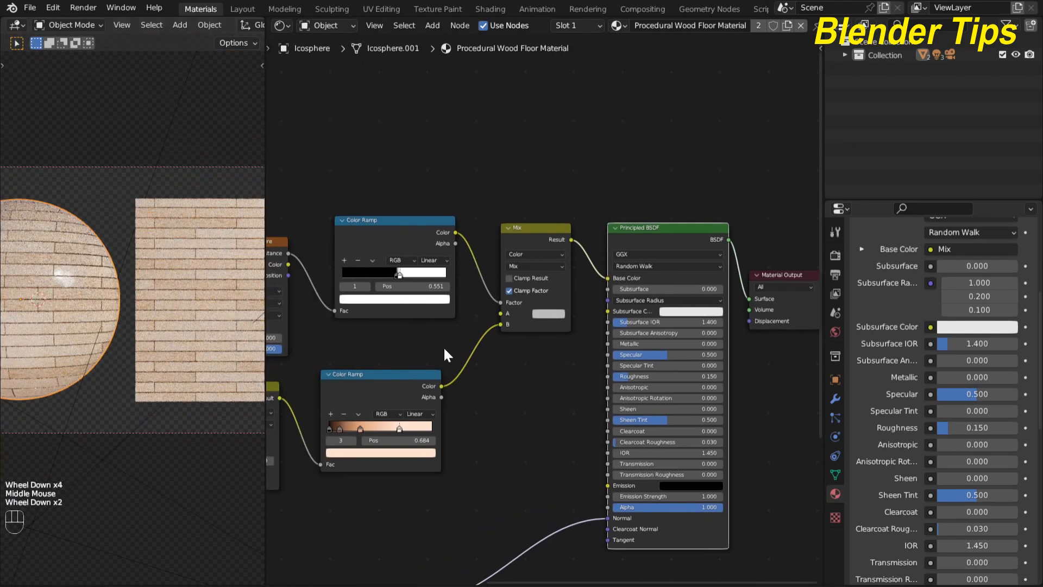
scroll(242, 321, "up", 1)
scroll(242, 321, "down", 2)
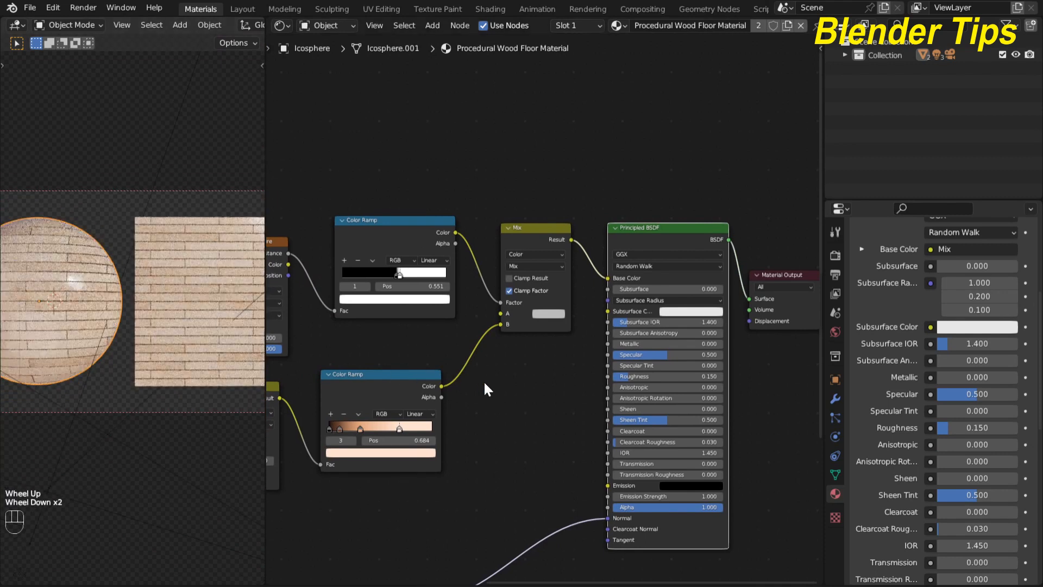
Set the Mix node's A color to dark brown with Red 0.126, Green 0.047 and Blue 0.008.
middle_click_drag(484, 381, 482, 386)
scroll(482, 386, "up", 2)
left_click(524, 323)
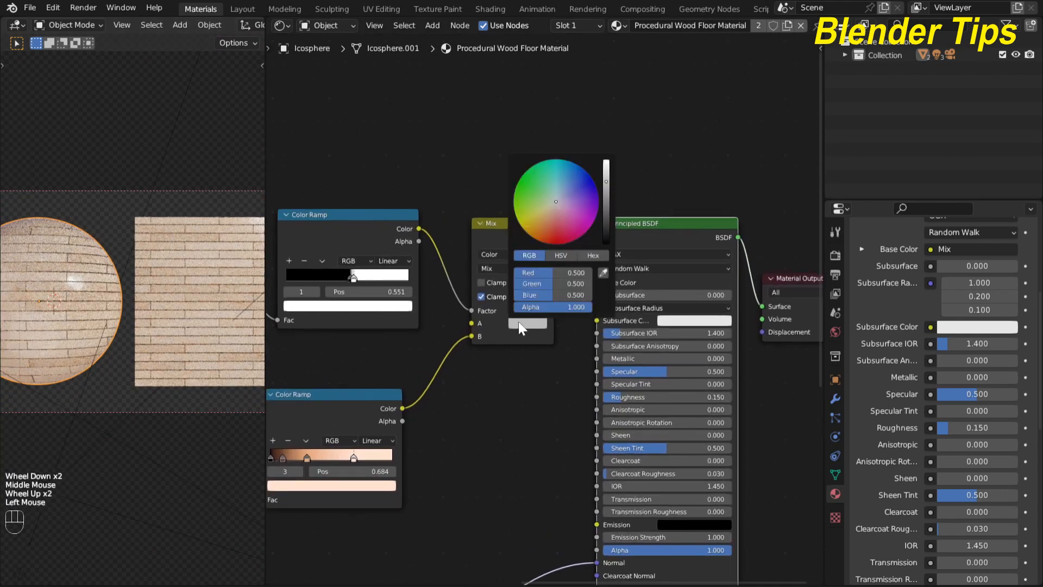
left_click_drag(557, 201, 540, 230)
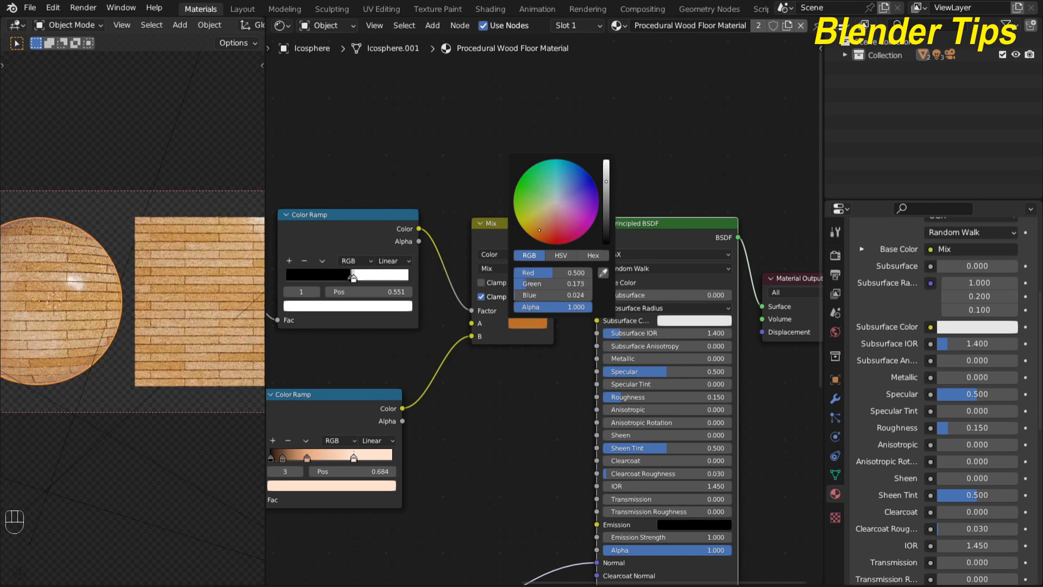
left_click_drag(605, 181, 606, 211)
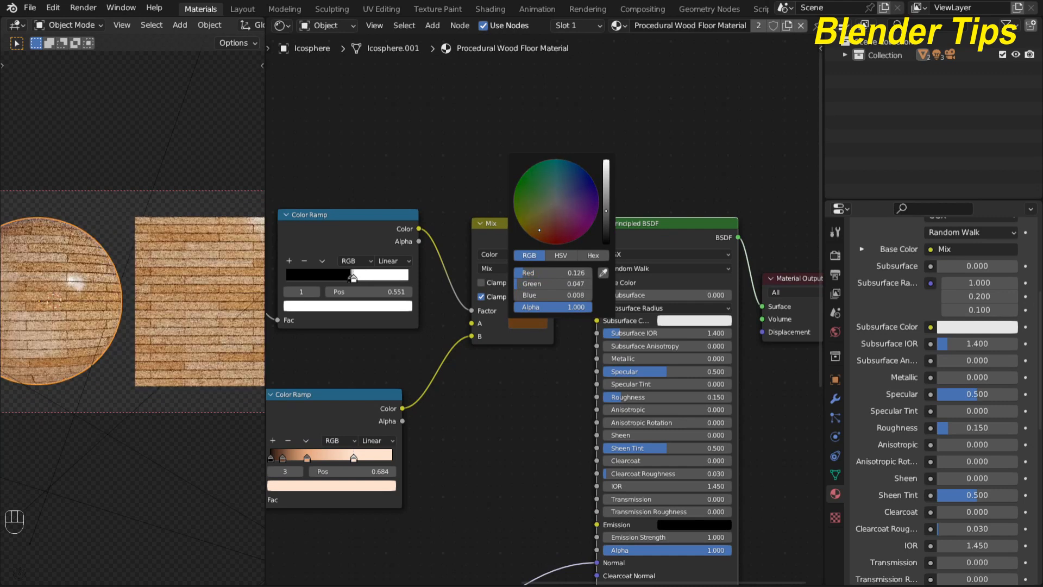
Widen the 3D viewport to fit the whole camera frame, inspect the brown grain up close, and bring the full node tree into view.
scroll(388, 365, "down", 6)
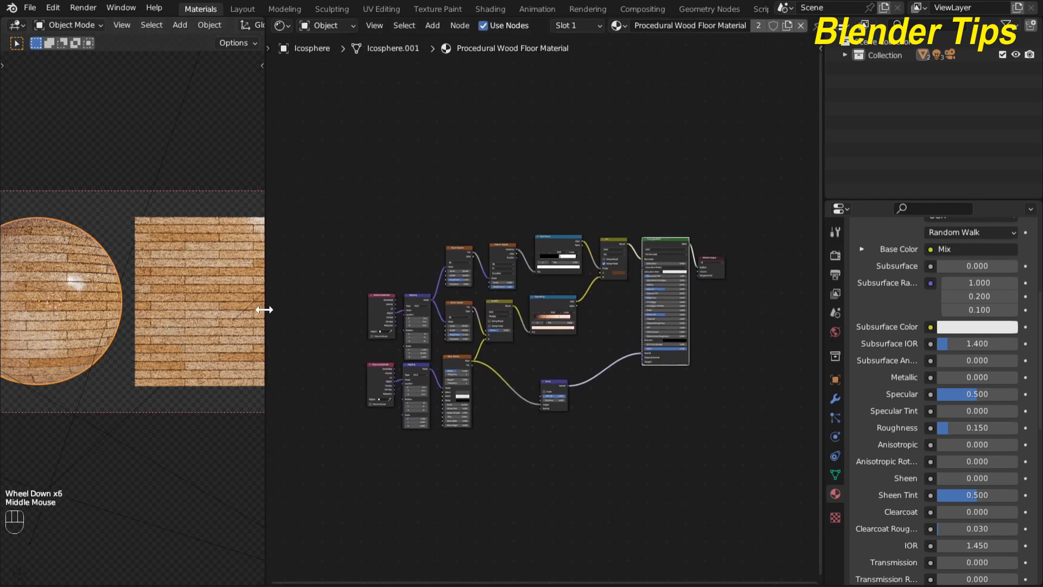
left_click_drag(265, 309, 389, 302)
scroll(265, 295, "up", 4)
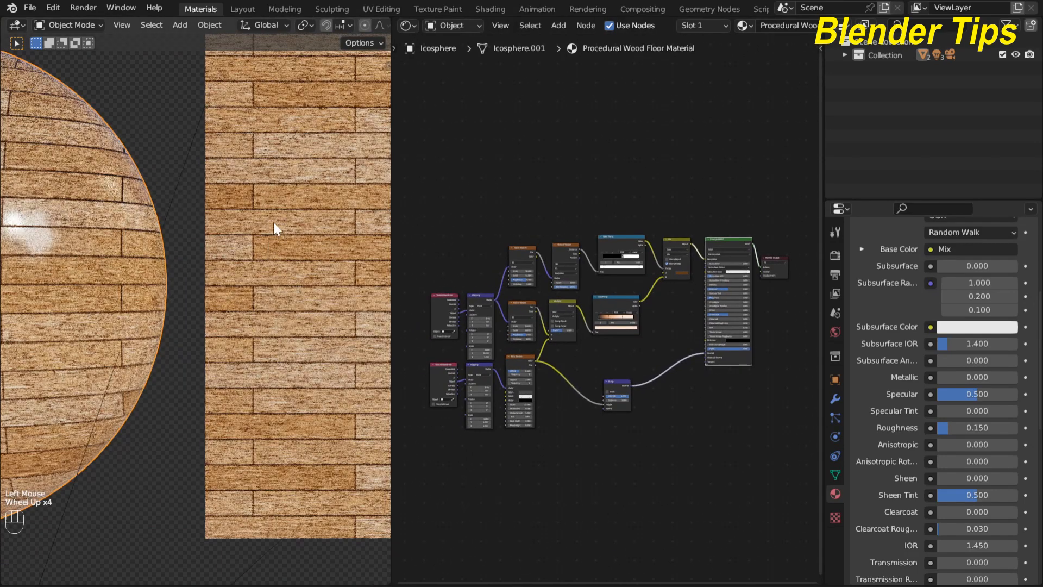
scroll(276, 216, "up", 1)
scroll(275, 216, "down", 5)
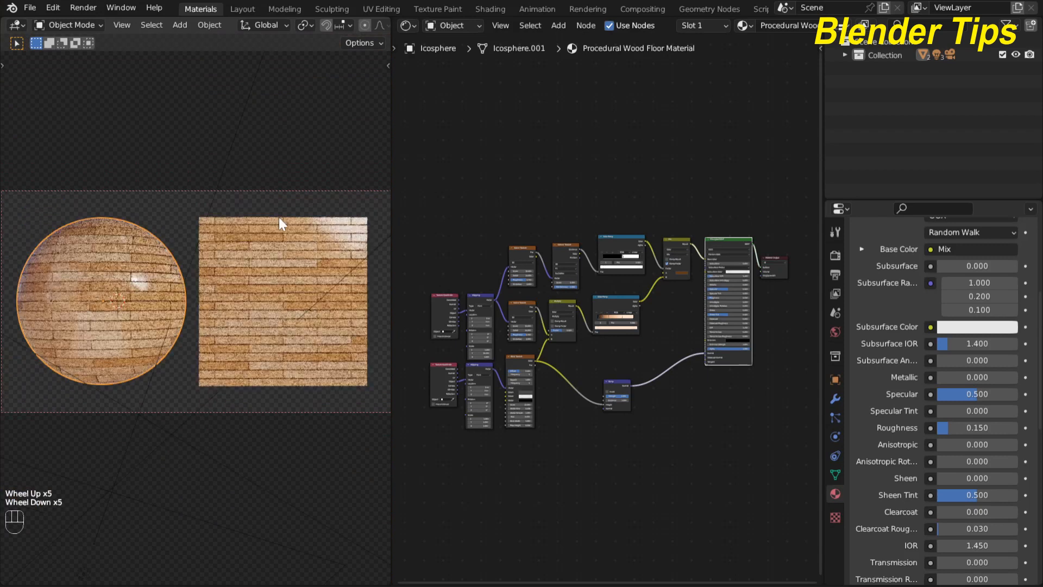
scroll(492, 195, "down", 3)
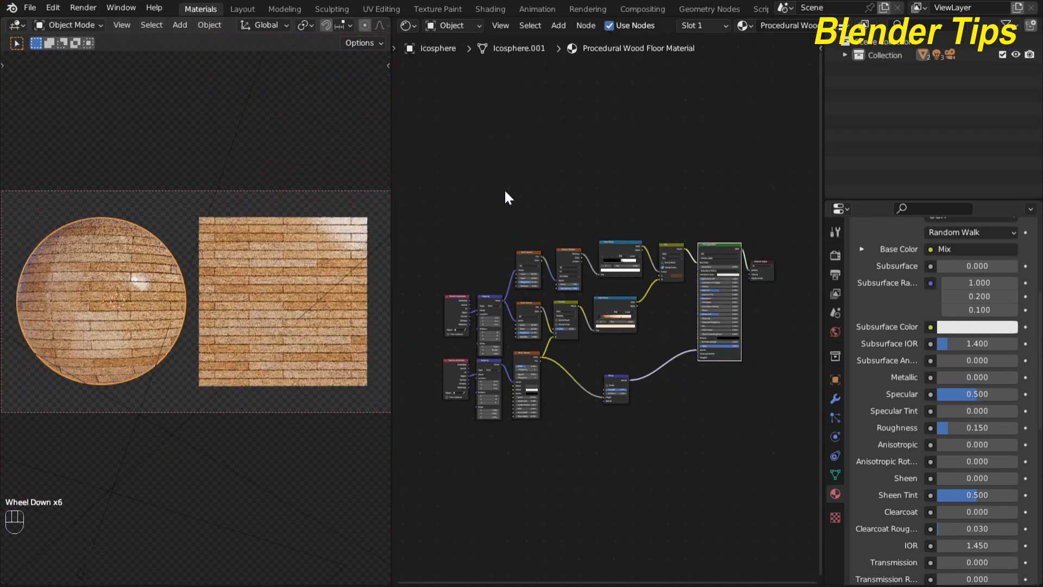
middle_click_drag(501, 194, 491, 199)
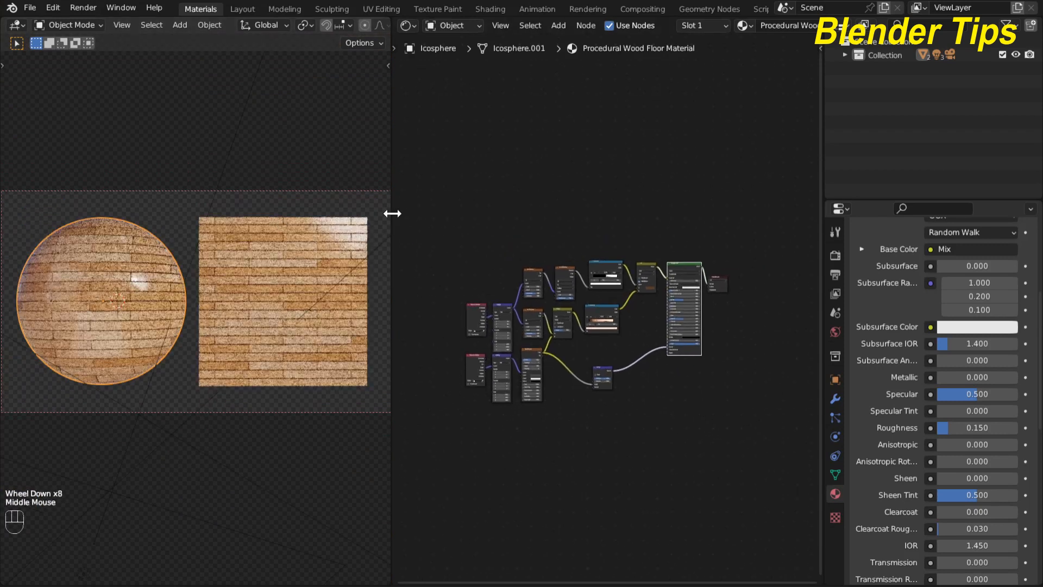
left_click_drag(391, 214, 424, 211)
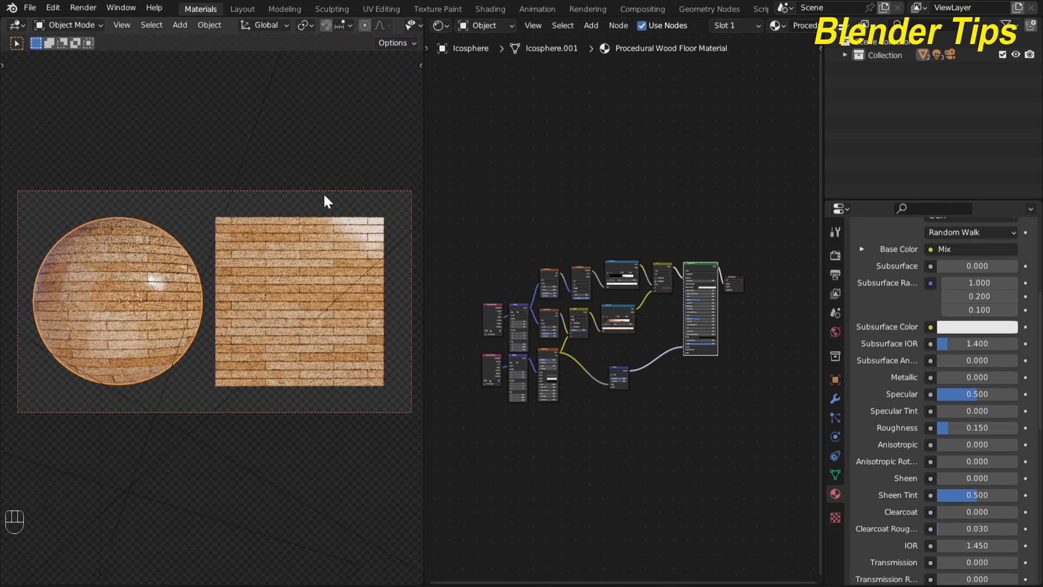
Render the image and examine the wood floor material on the icosphere and plane in the result.
key("F12")
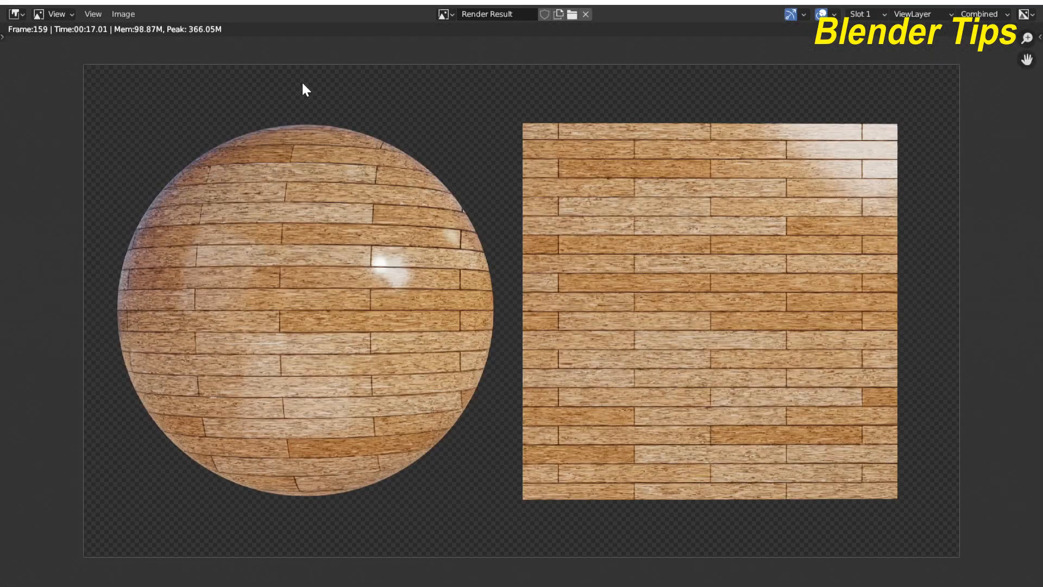
scroll(302, 82, "up", 2)
scroll(302, 83, "down", 2)
scroll(303, 82, "up", 1)
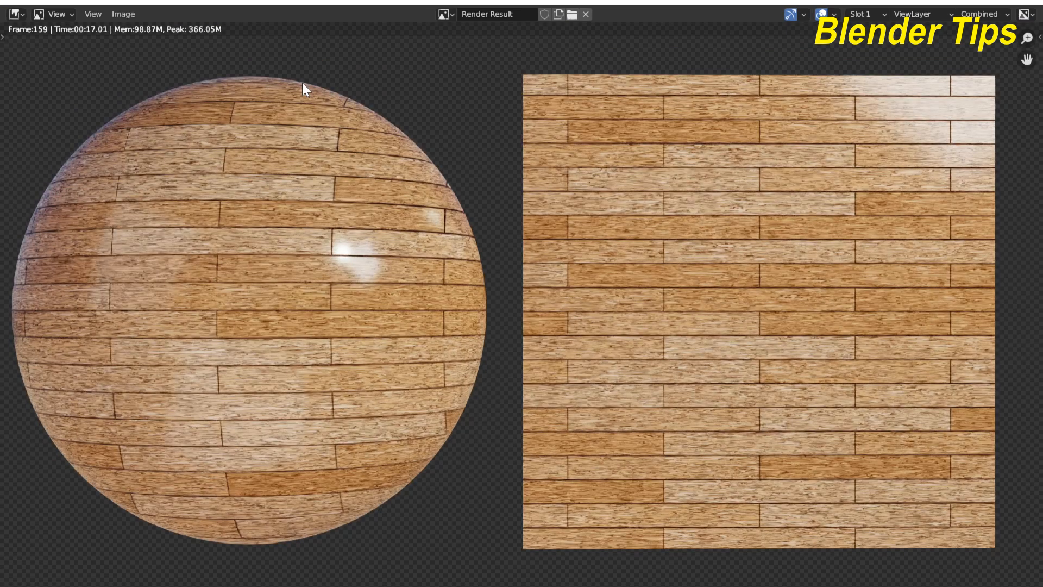
scroll(303, 83, "down", 2)
scroll(302, 83, "up", 2)
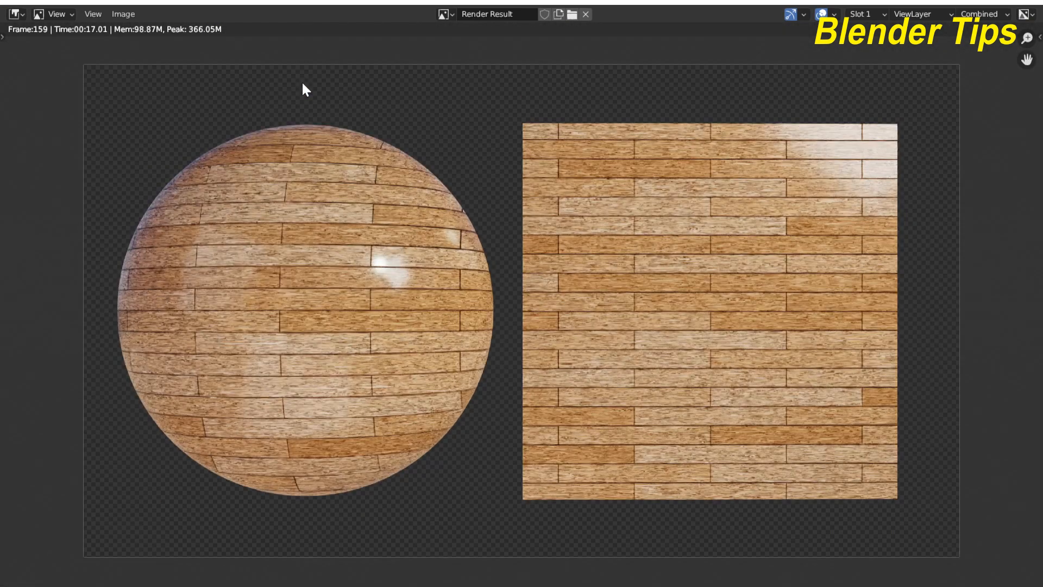